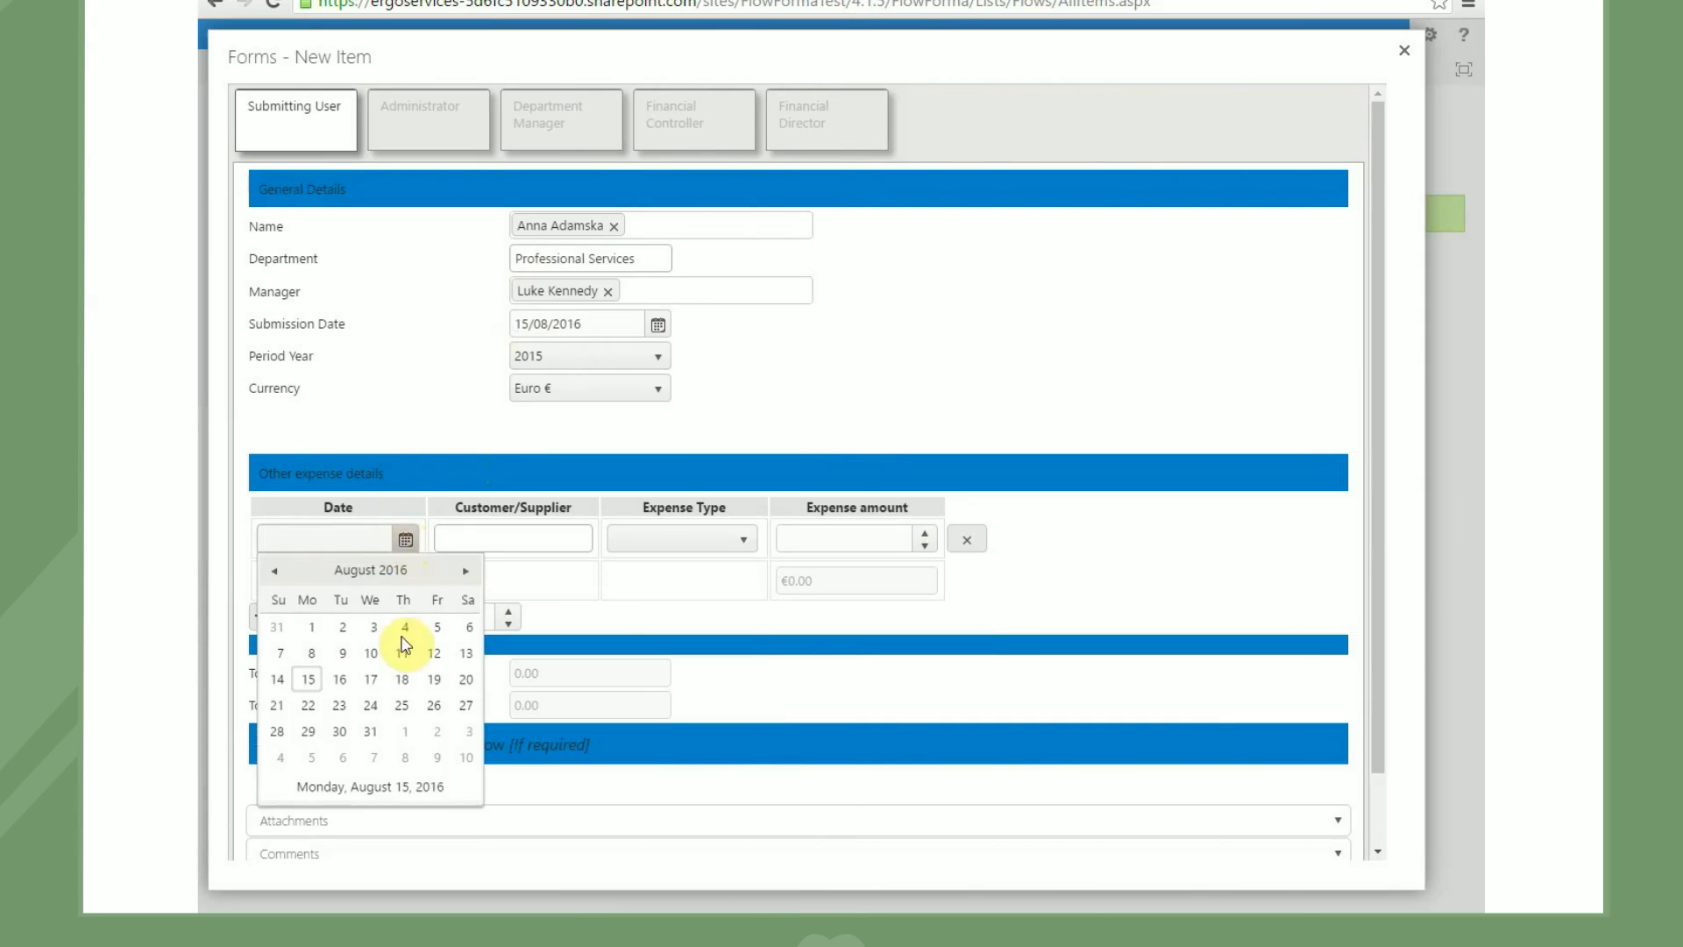
# - Enter an expense row dated 18/08/2016 for ABC, type Entertain/Meal, amount €250.00, and submit the expense form
pyautogui.click(402, 669)
pyautogui.click(482, 536)
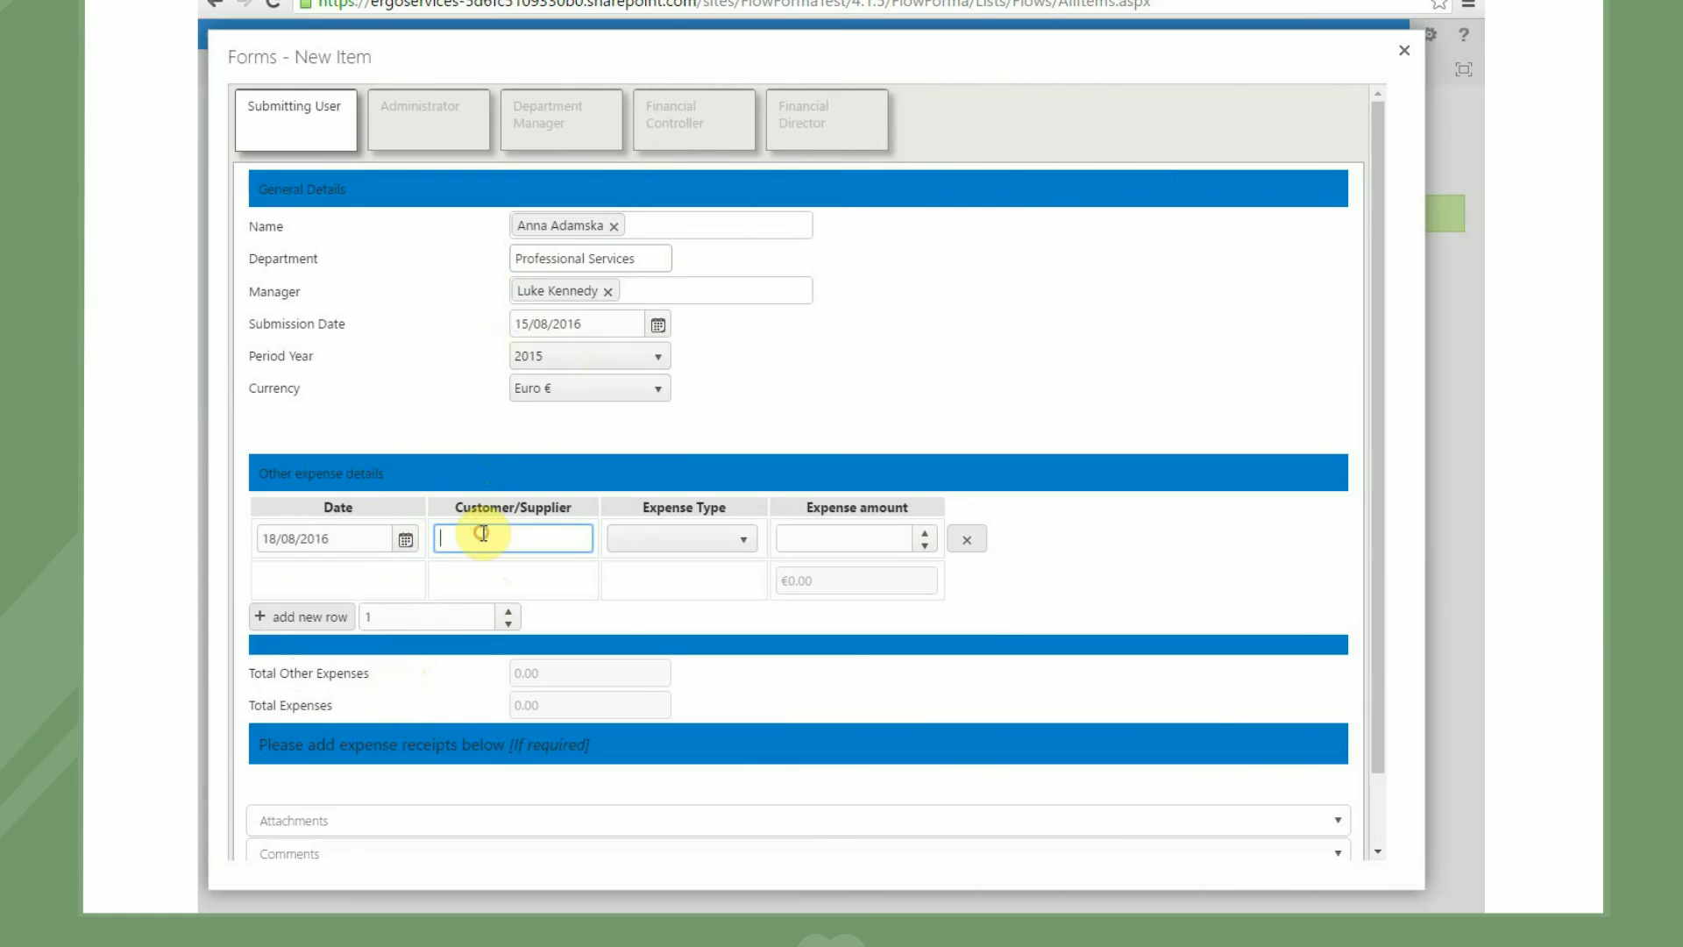
pyautogui.write('ABC')
pyautogui.click(648, 538)
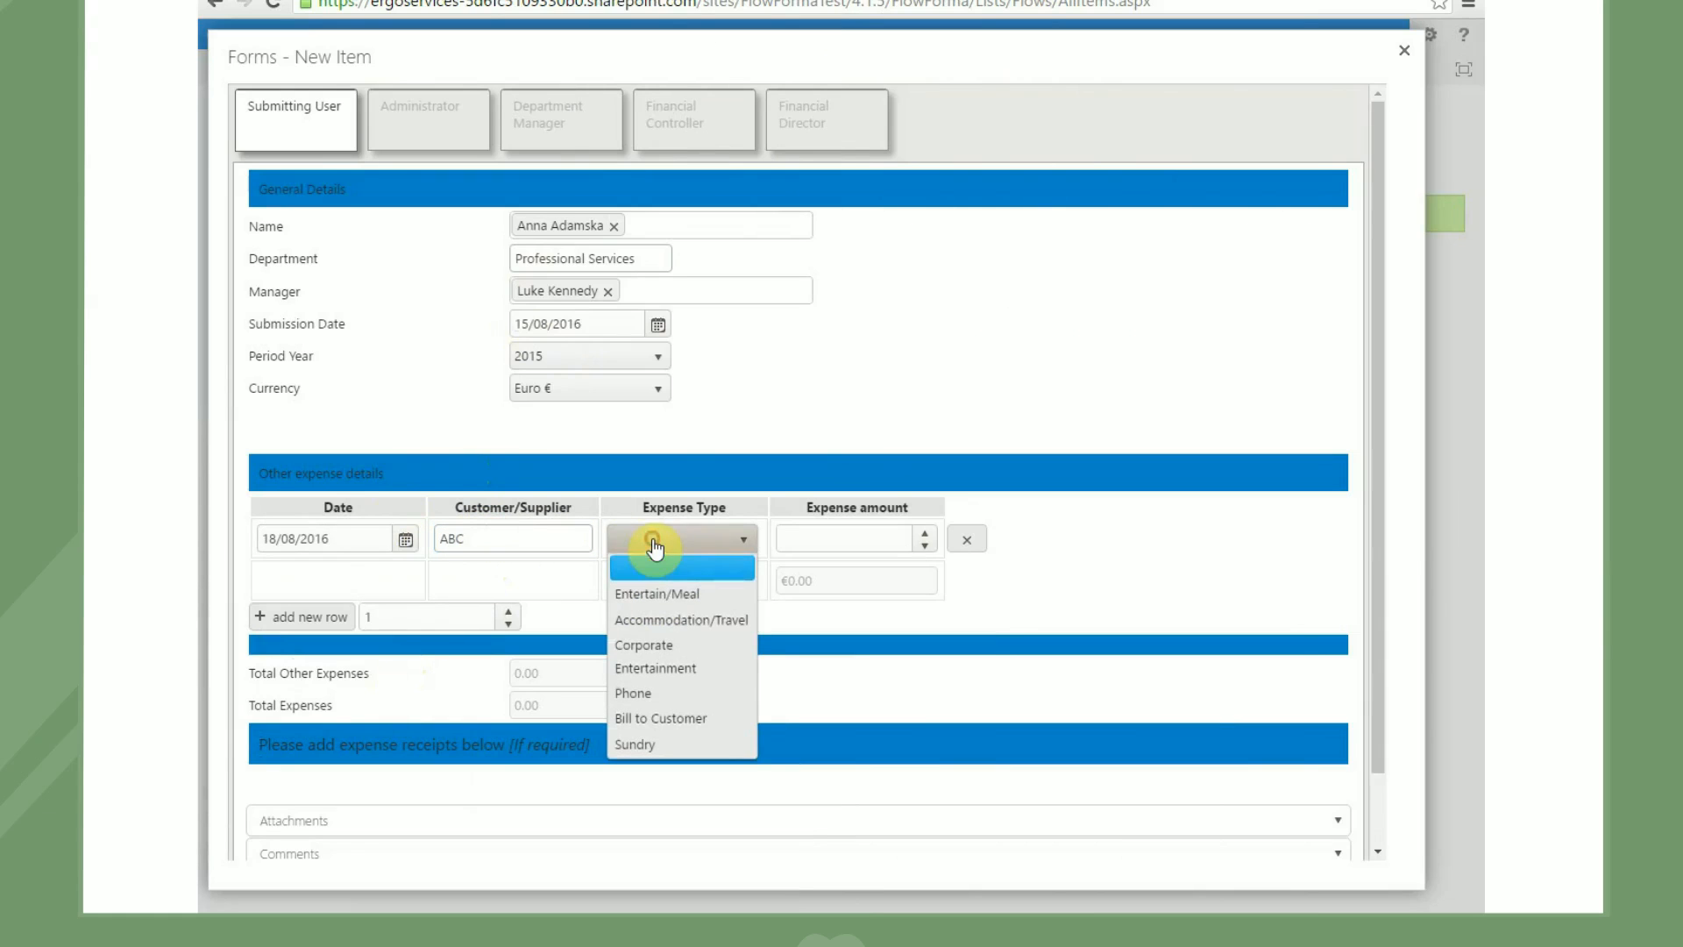
pyautogui.click(661, 594)
pyautogui.click(806, 535)
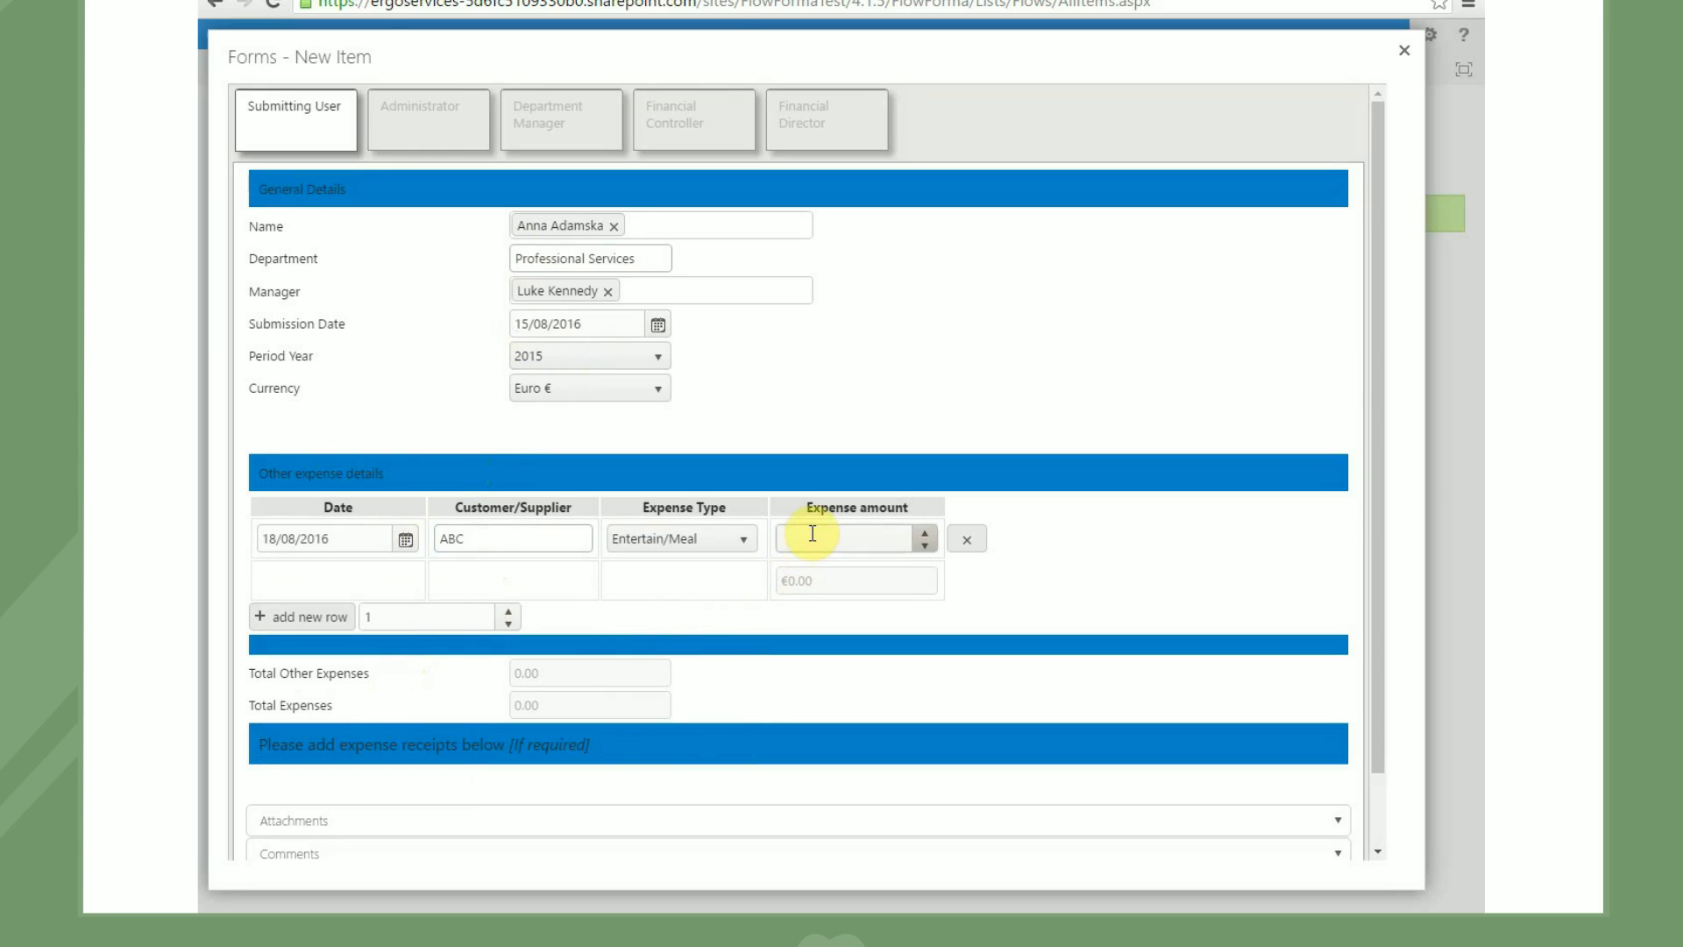
pyautogui.write('250')
pyautogui.click(712, 750)
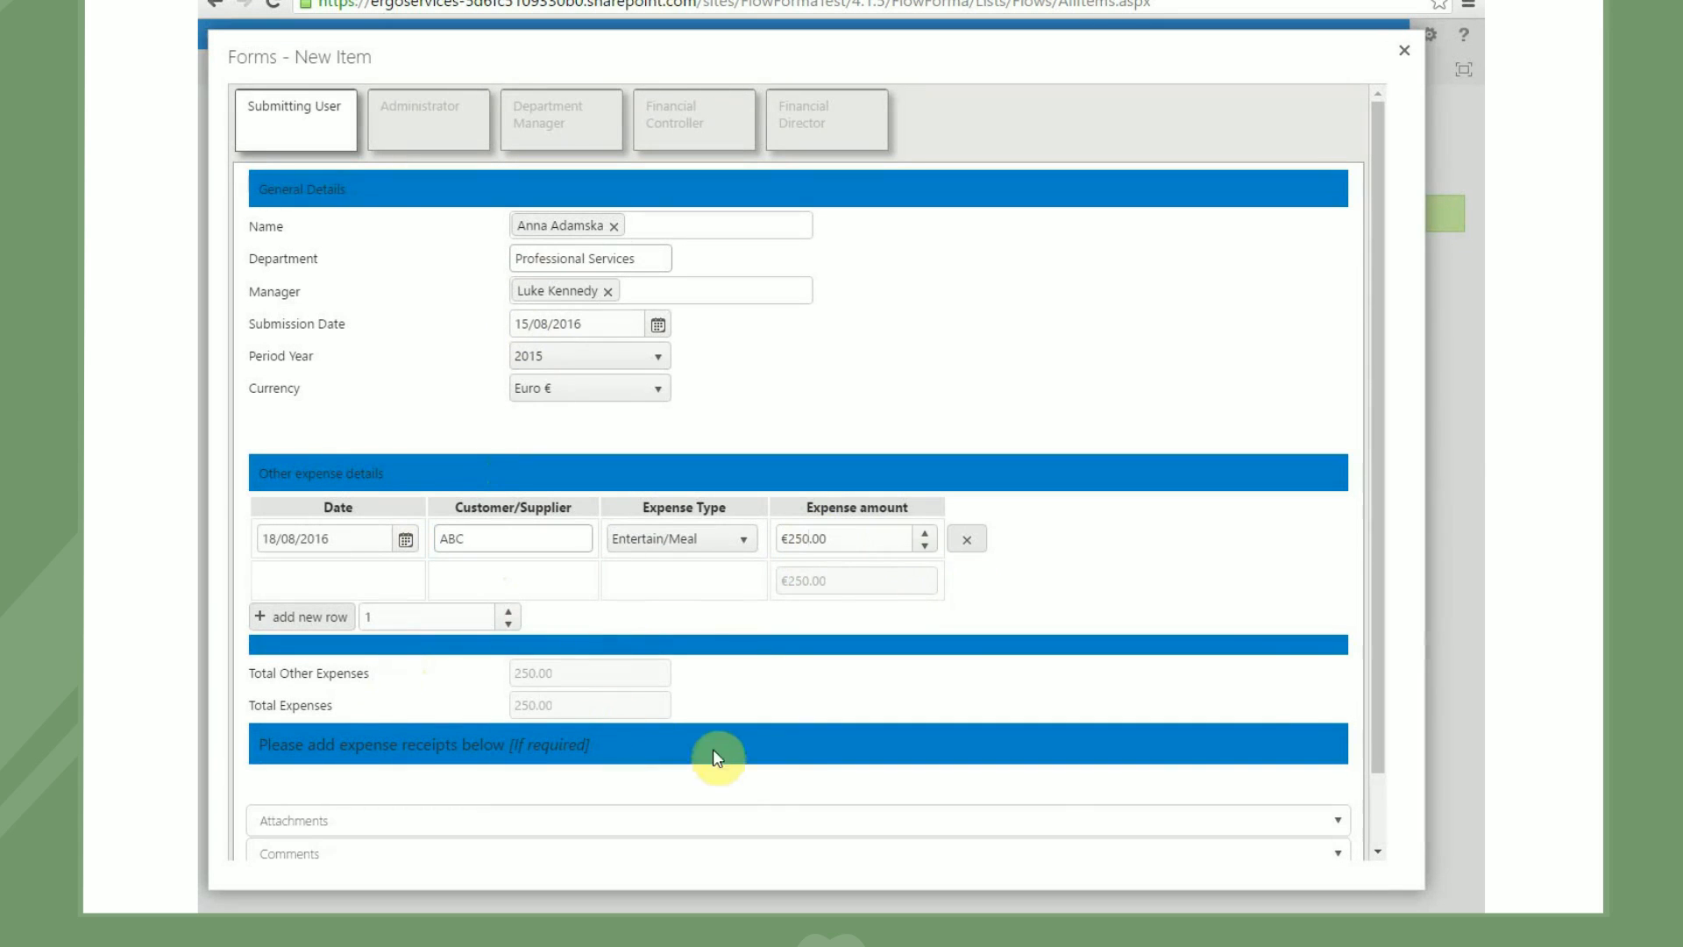
pyautogui.moveTo(1376, 613); pyautogui.dragTo(1386, 721)
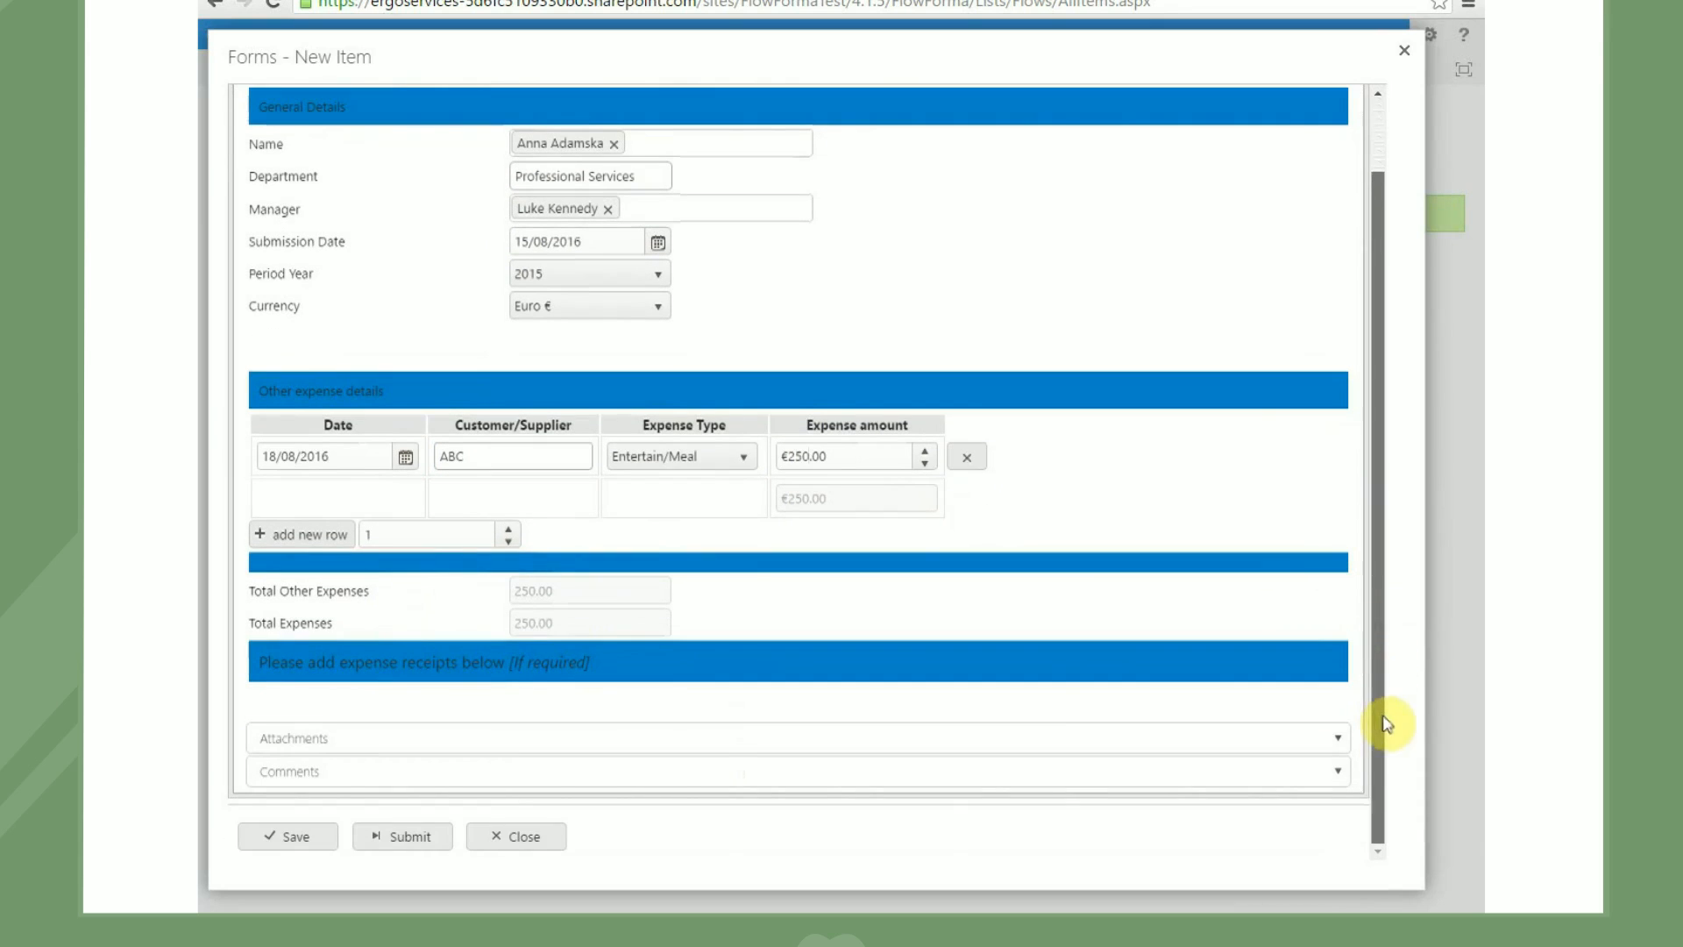
pyautogui.click(408, 840)
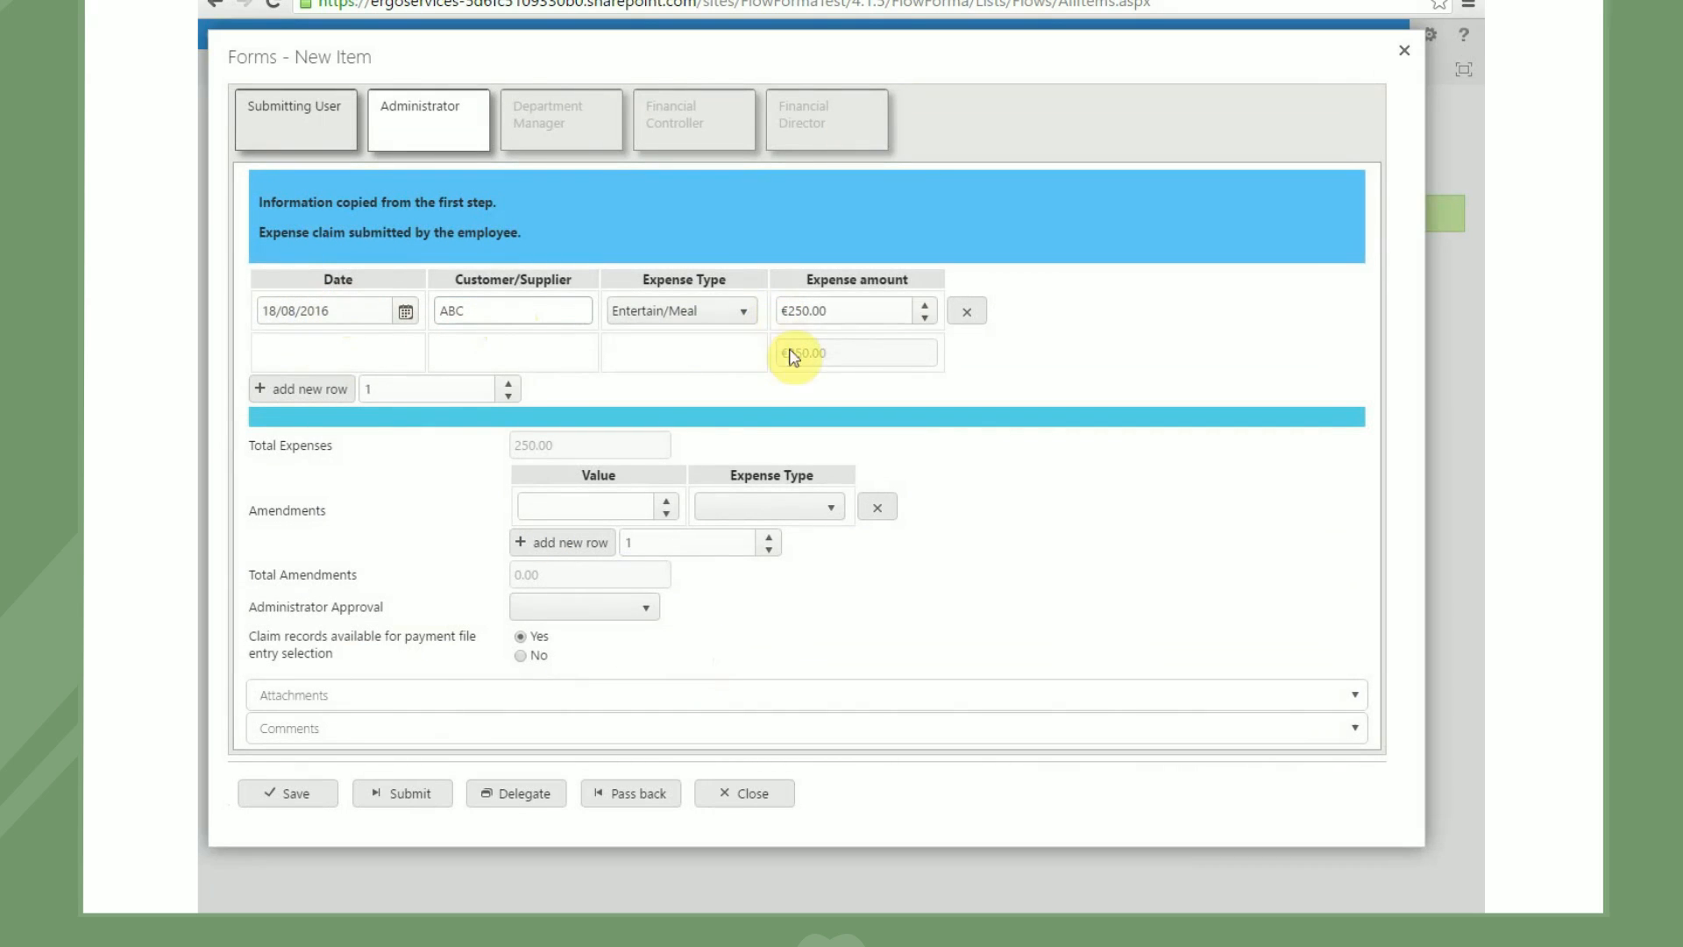
# - Review the submitted expense details in the Submitting User step and return to the Administrator step
pyautogui.click(319, 106)
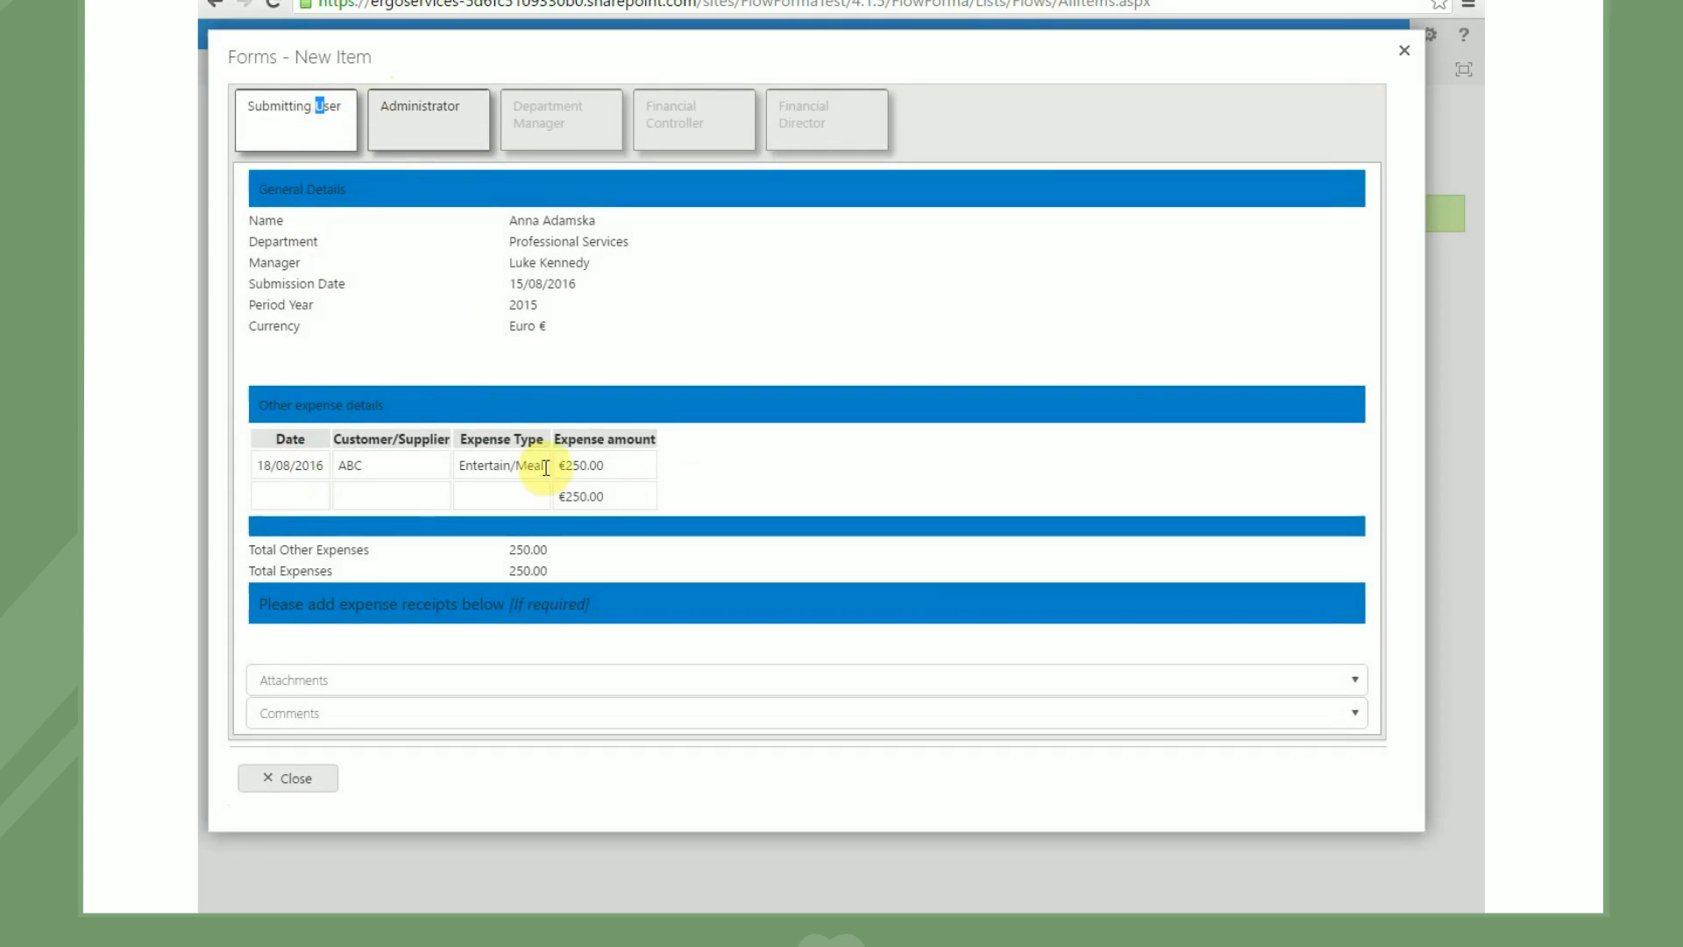
pyautogui.moveTo(406, 78); pyautogui.dragTo(412, 101)
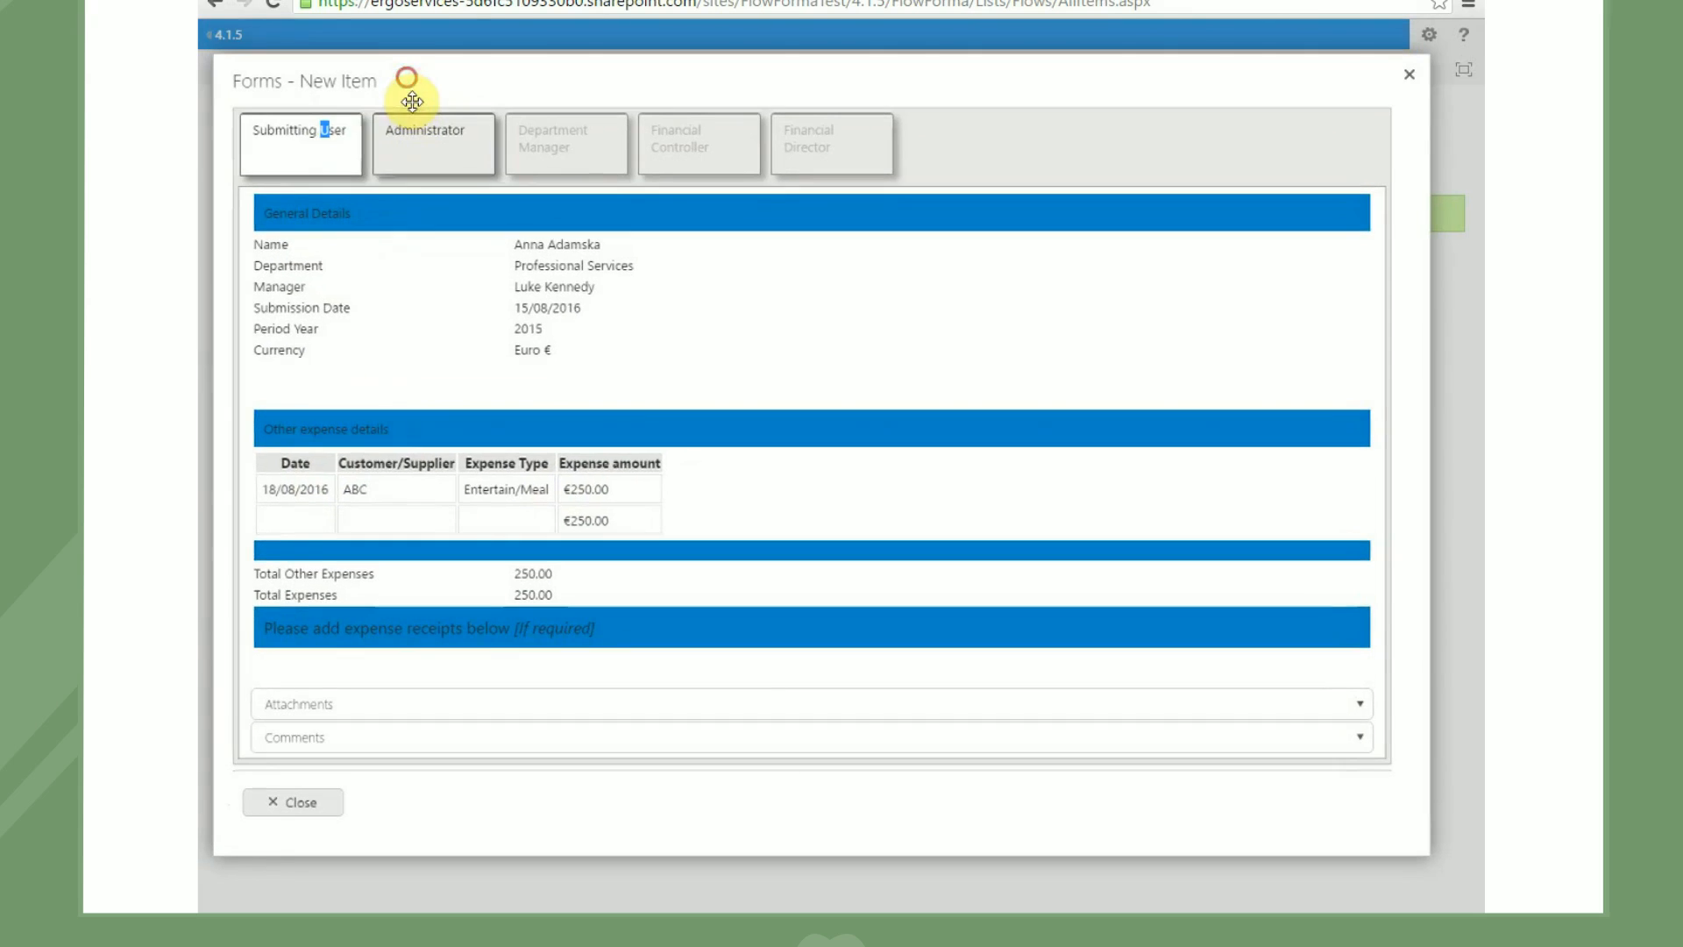
pyautogui.click(424, 154)
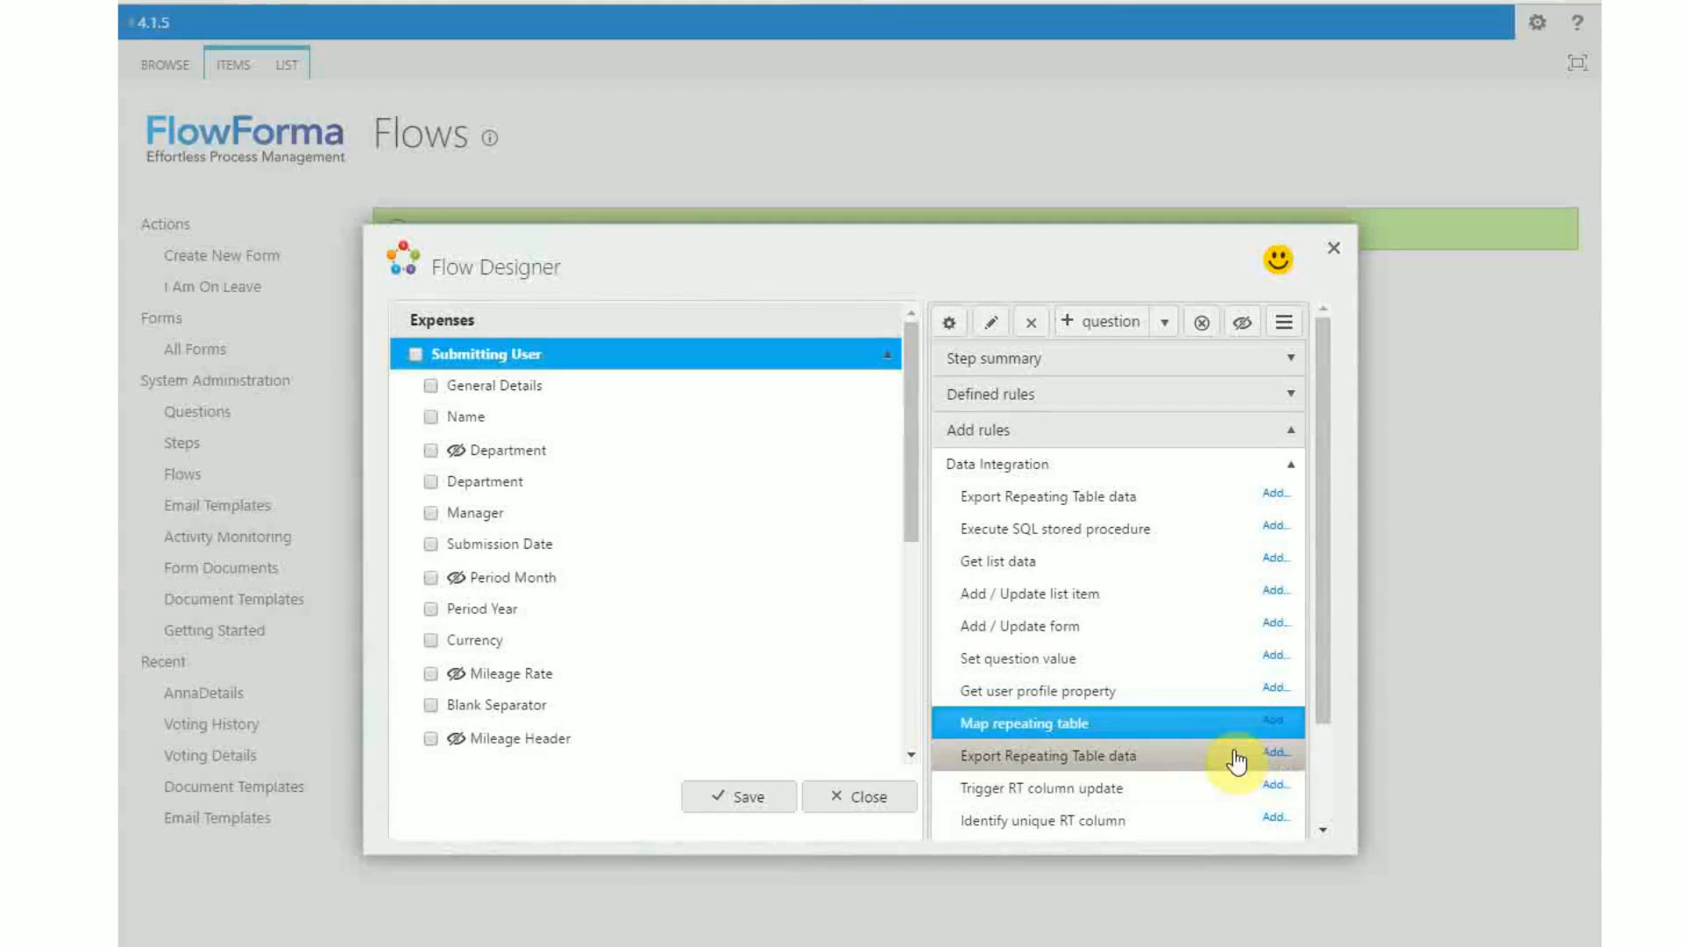
# - Add a Map repeating table rule to the Submitting User step, titled "Map other expense detail table", with the Completing event
pyautogui.click(1278, 724)
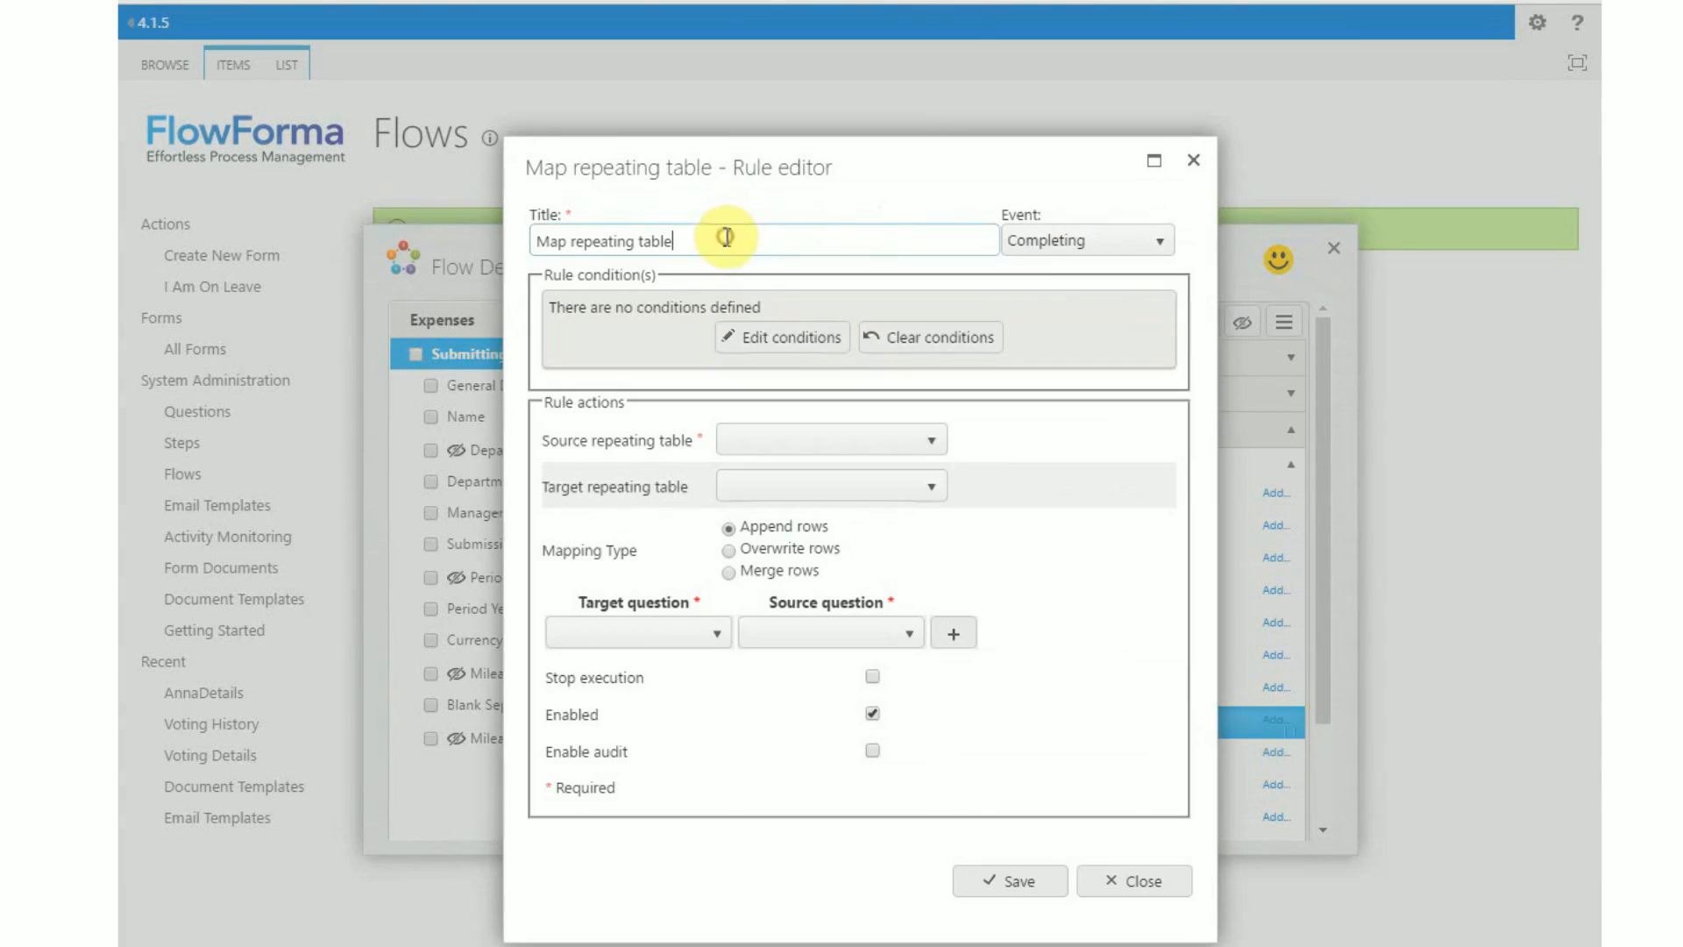
pyautogui.moveTo(726, 237); pyautogui.dragTo(404, 205)
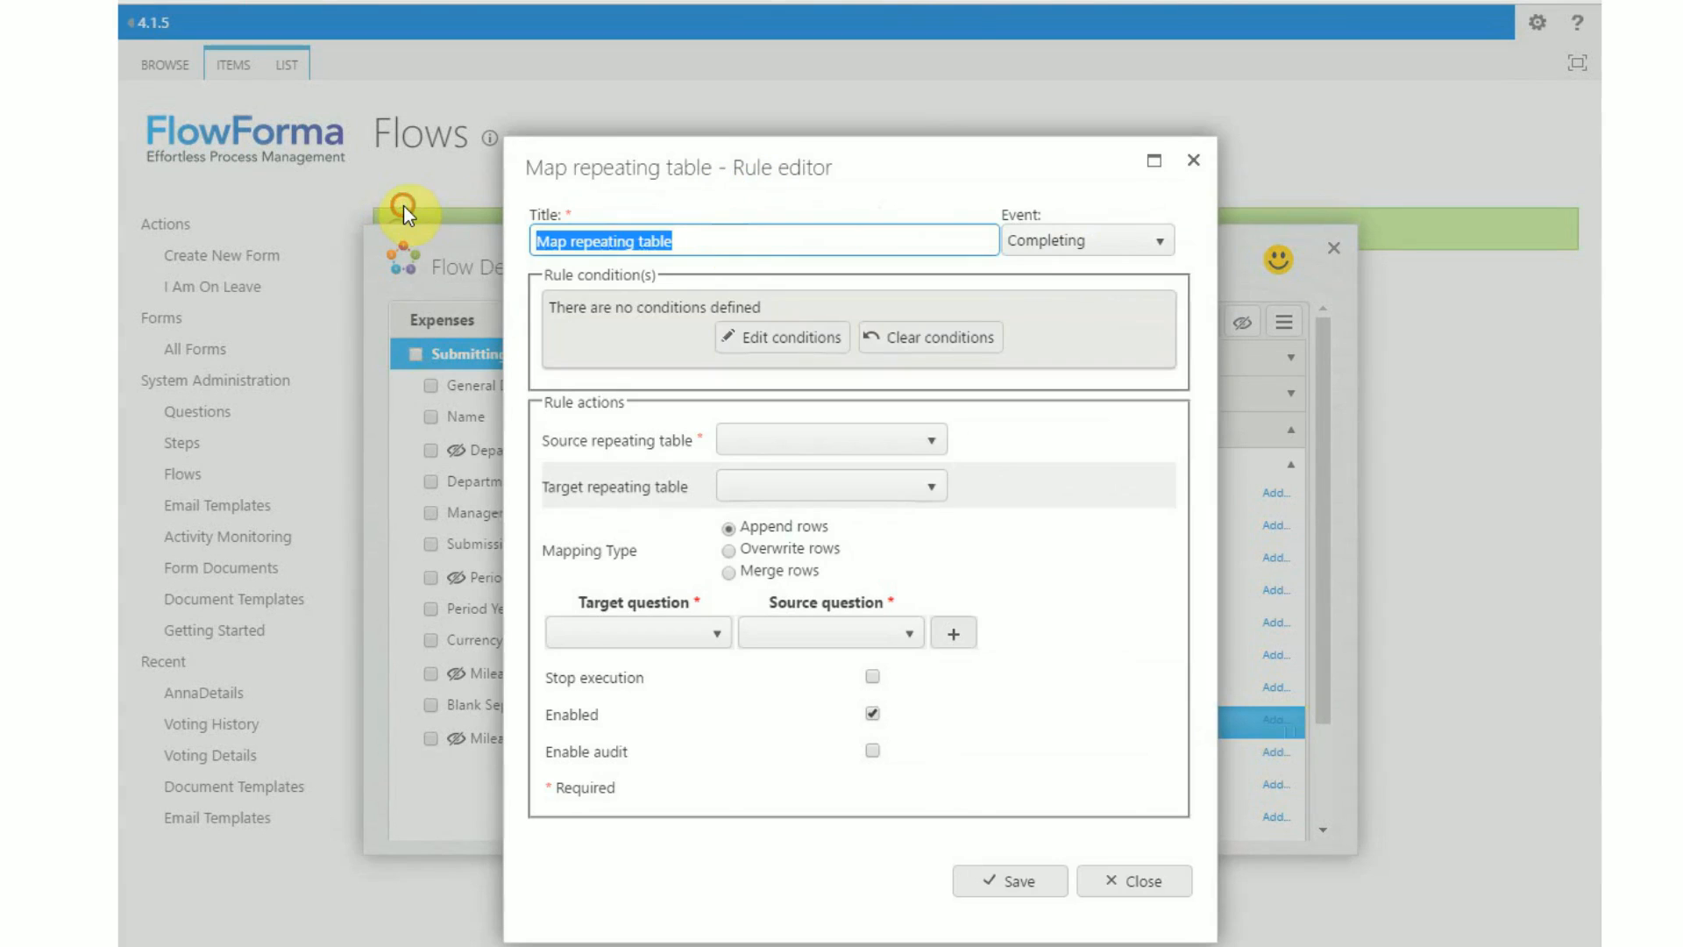
pyautogui.write('Map ')
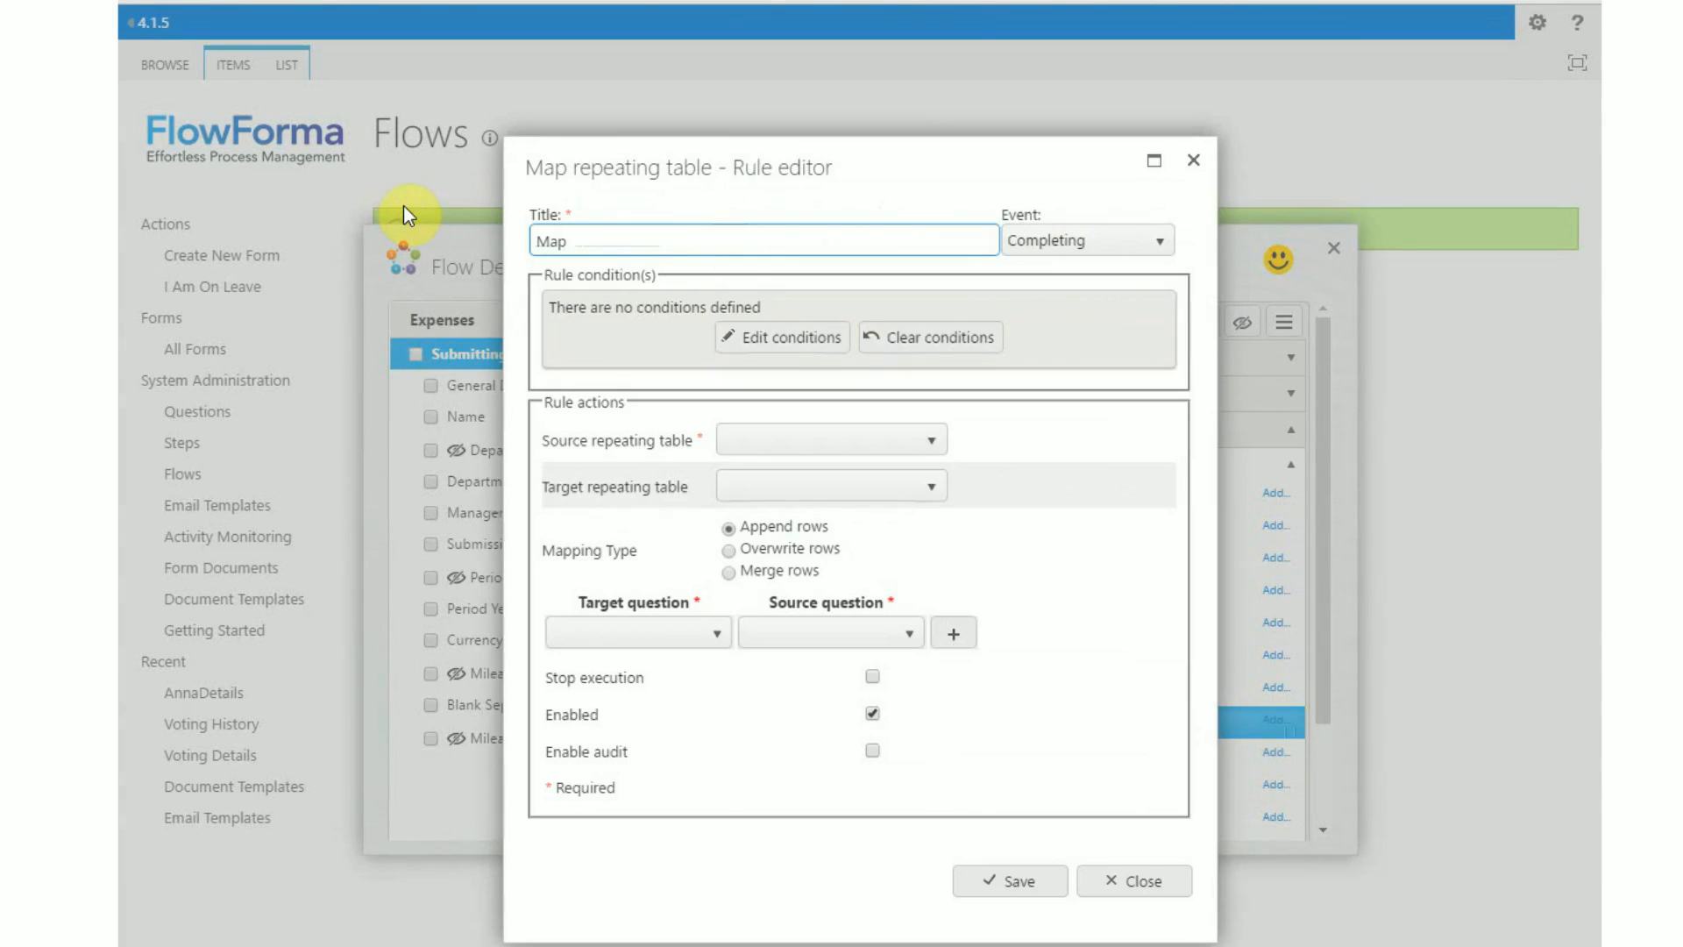
pyautogui.write('other expense detail table')
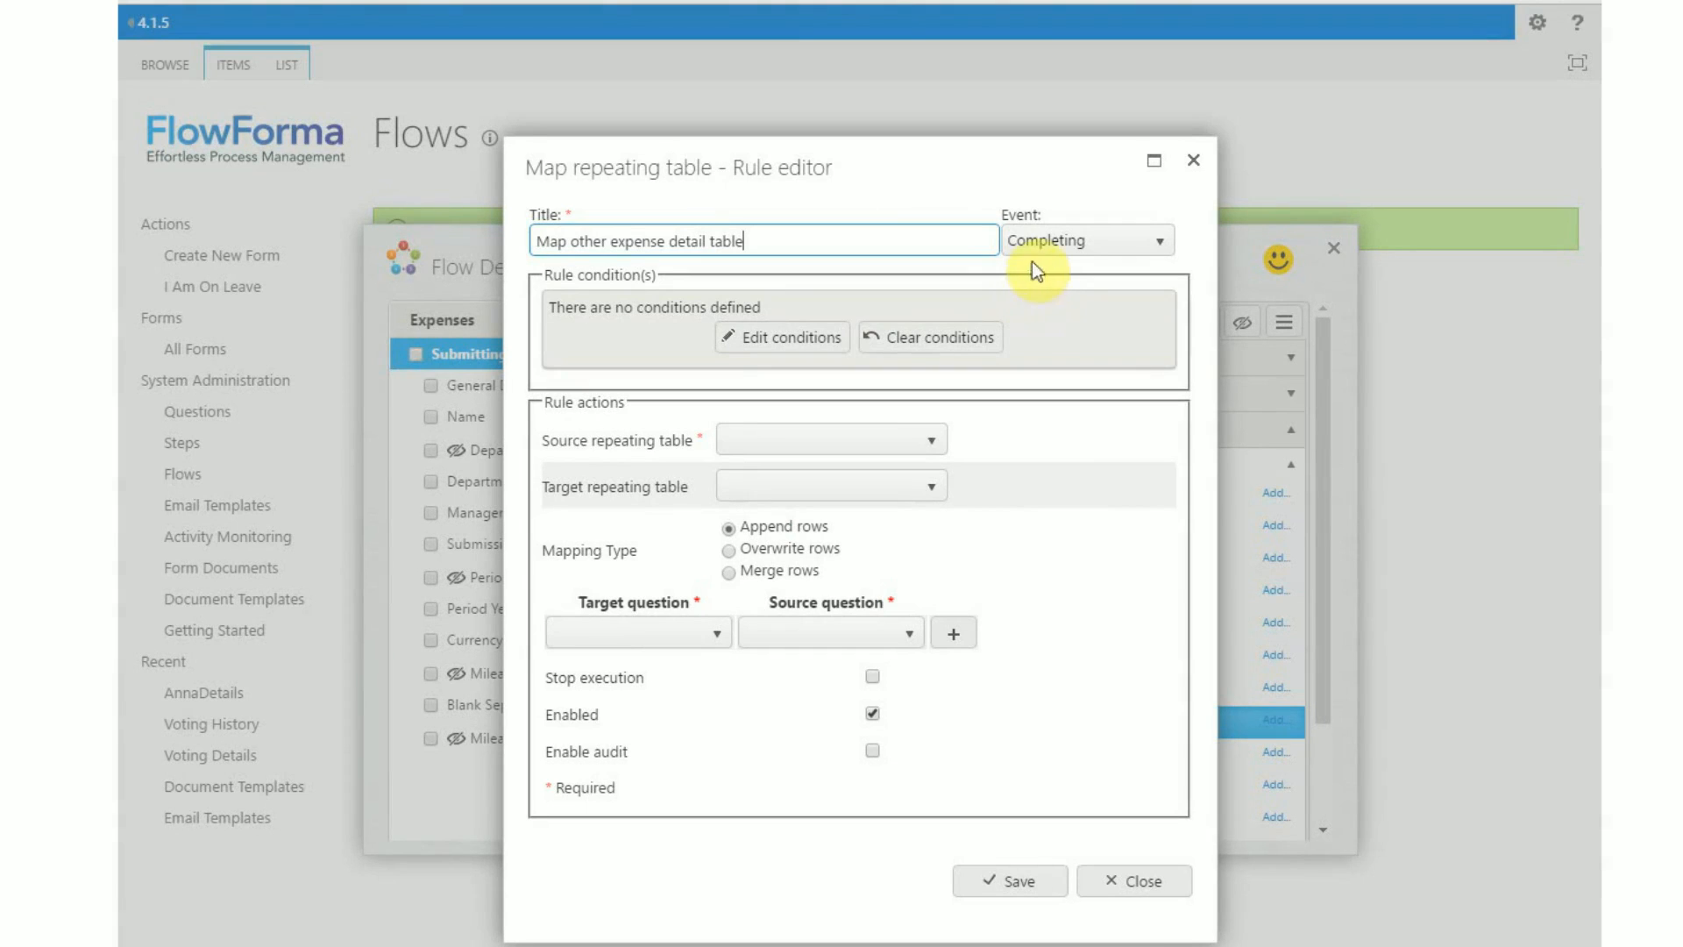
pyautogui.click(1045, 252)
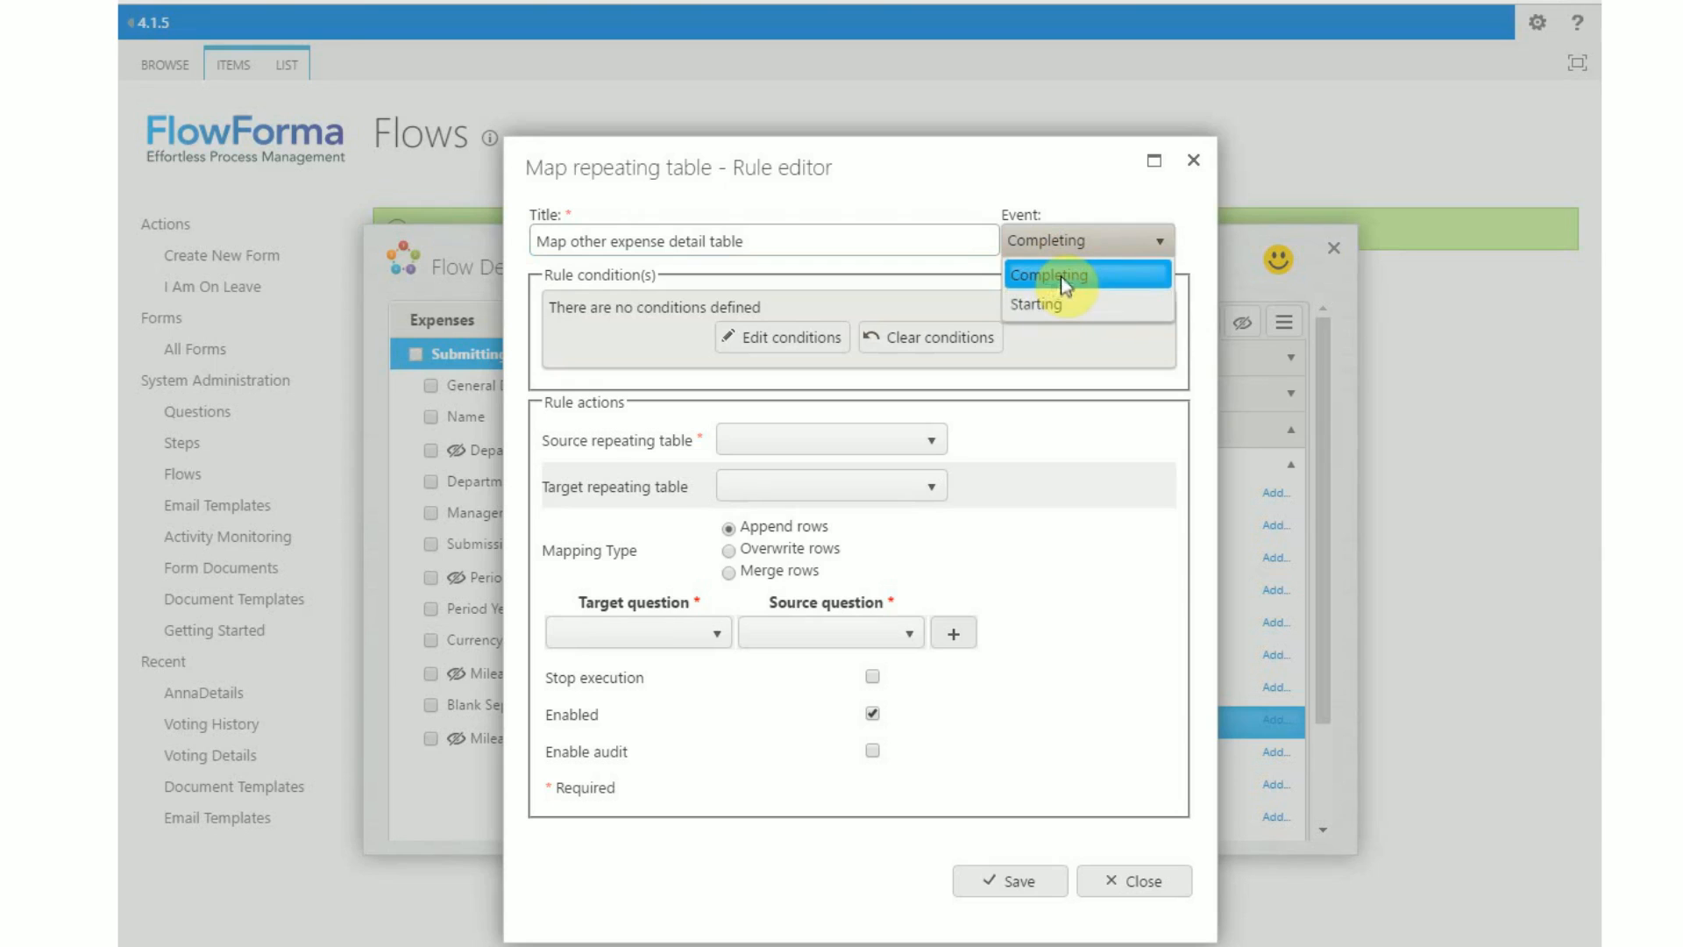
pyautogui.click(1061, 276)
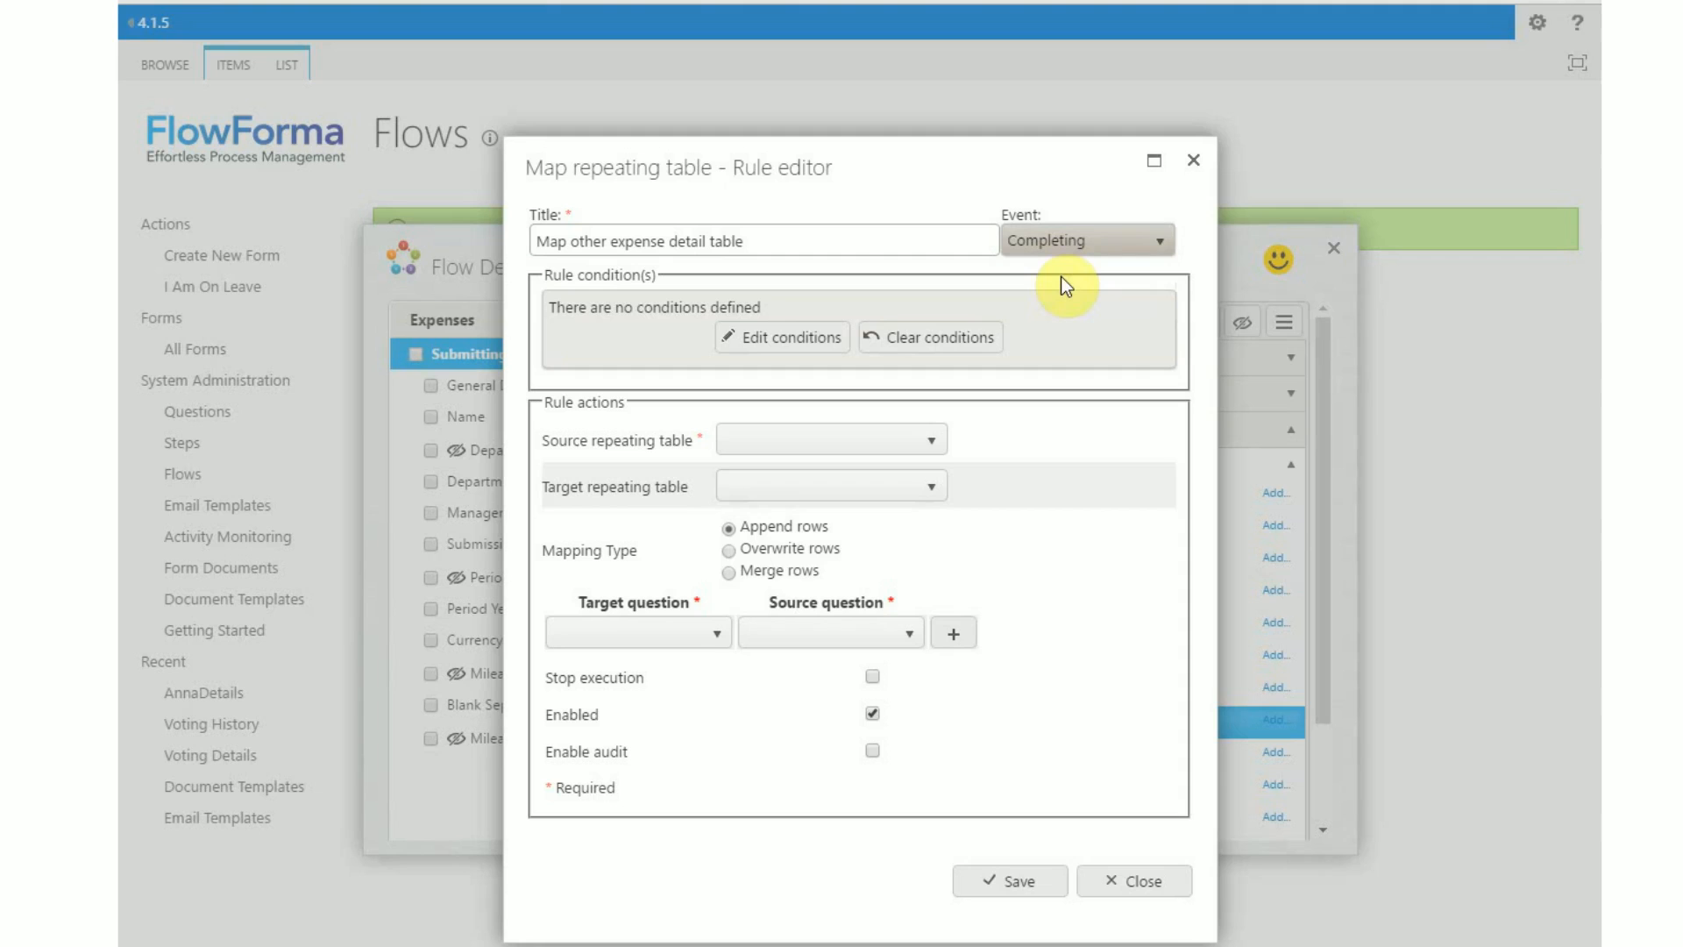
# - Define the rule condition so that the Submitting User's Name question is Not blank, keeping the And connector
pyautogui.click(755, 337)
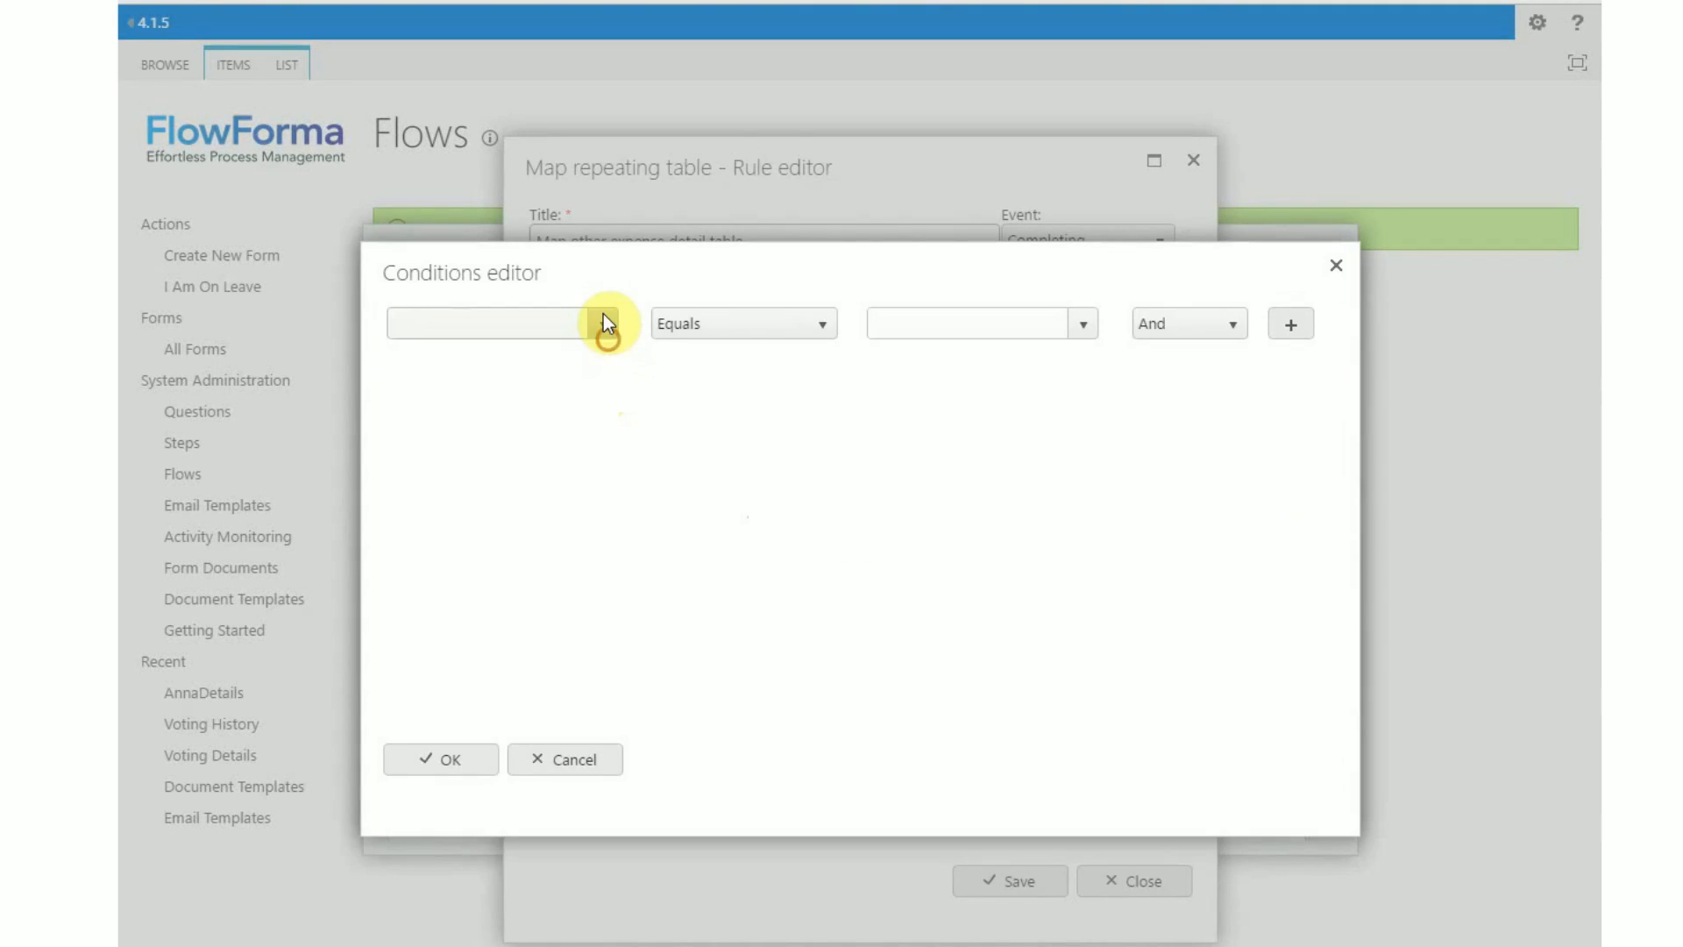
pyautogui.click(603, 324)
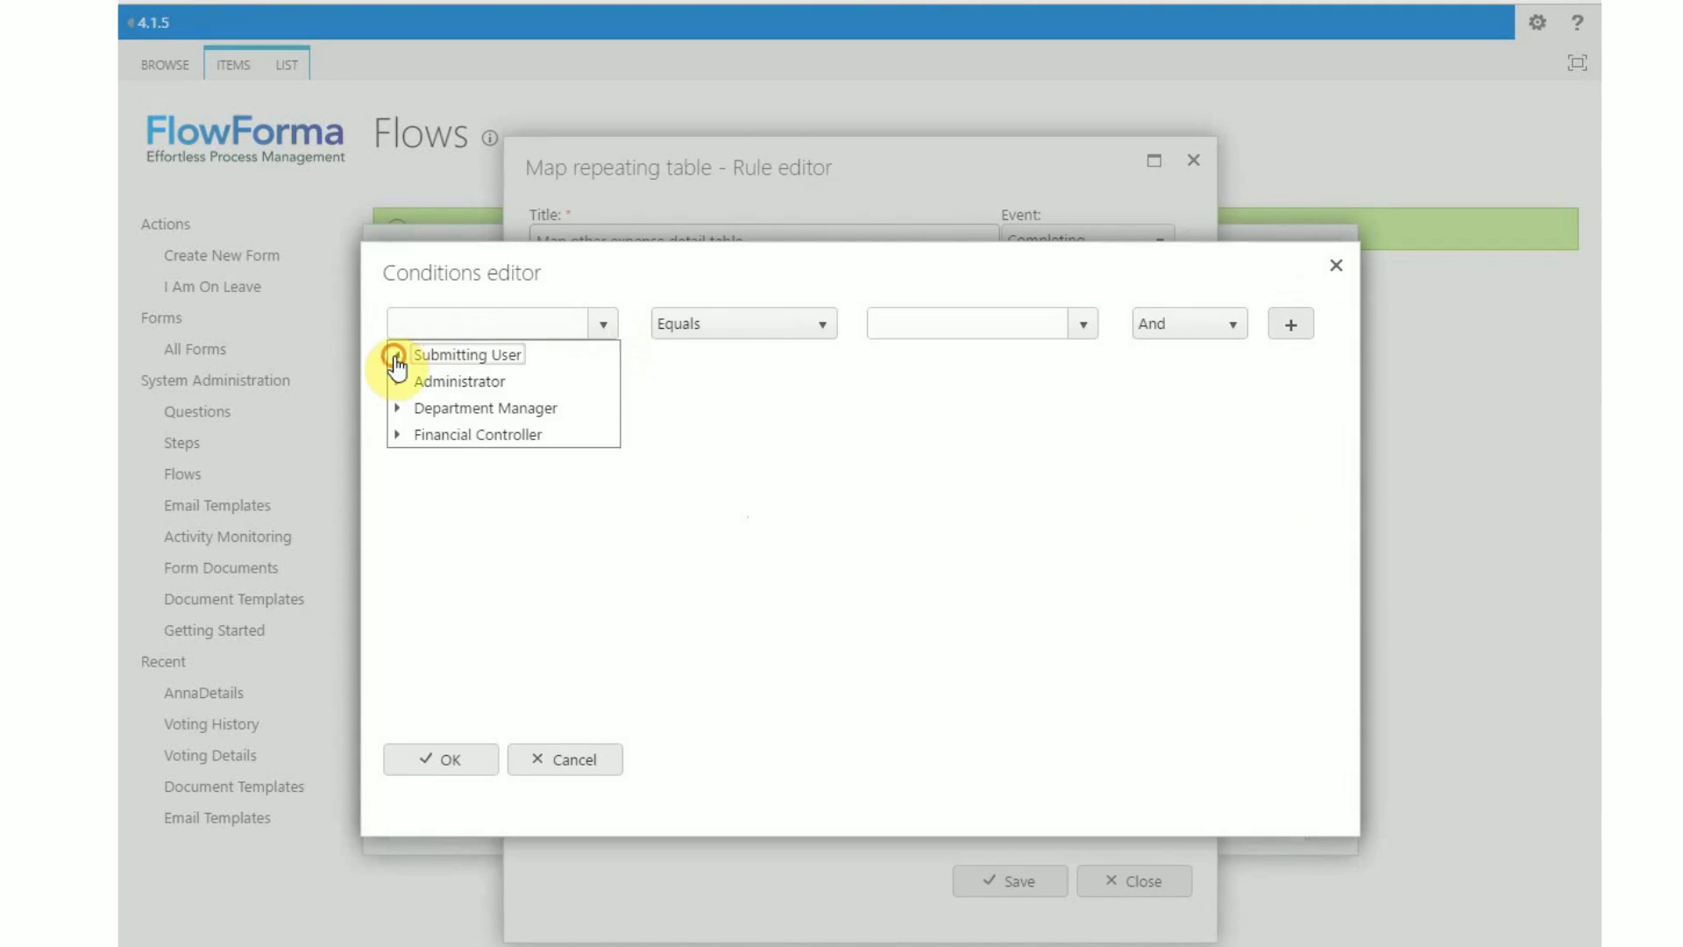
pyautogui.click(394, 358)
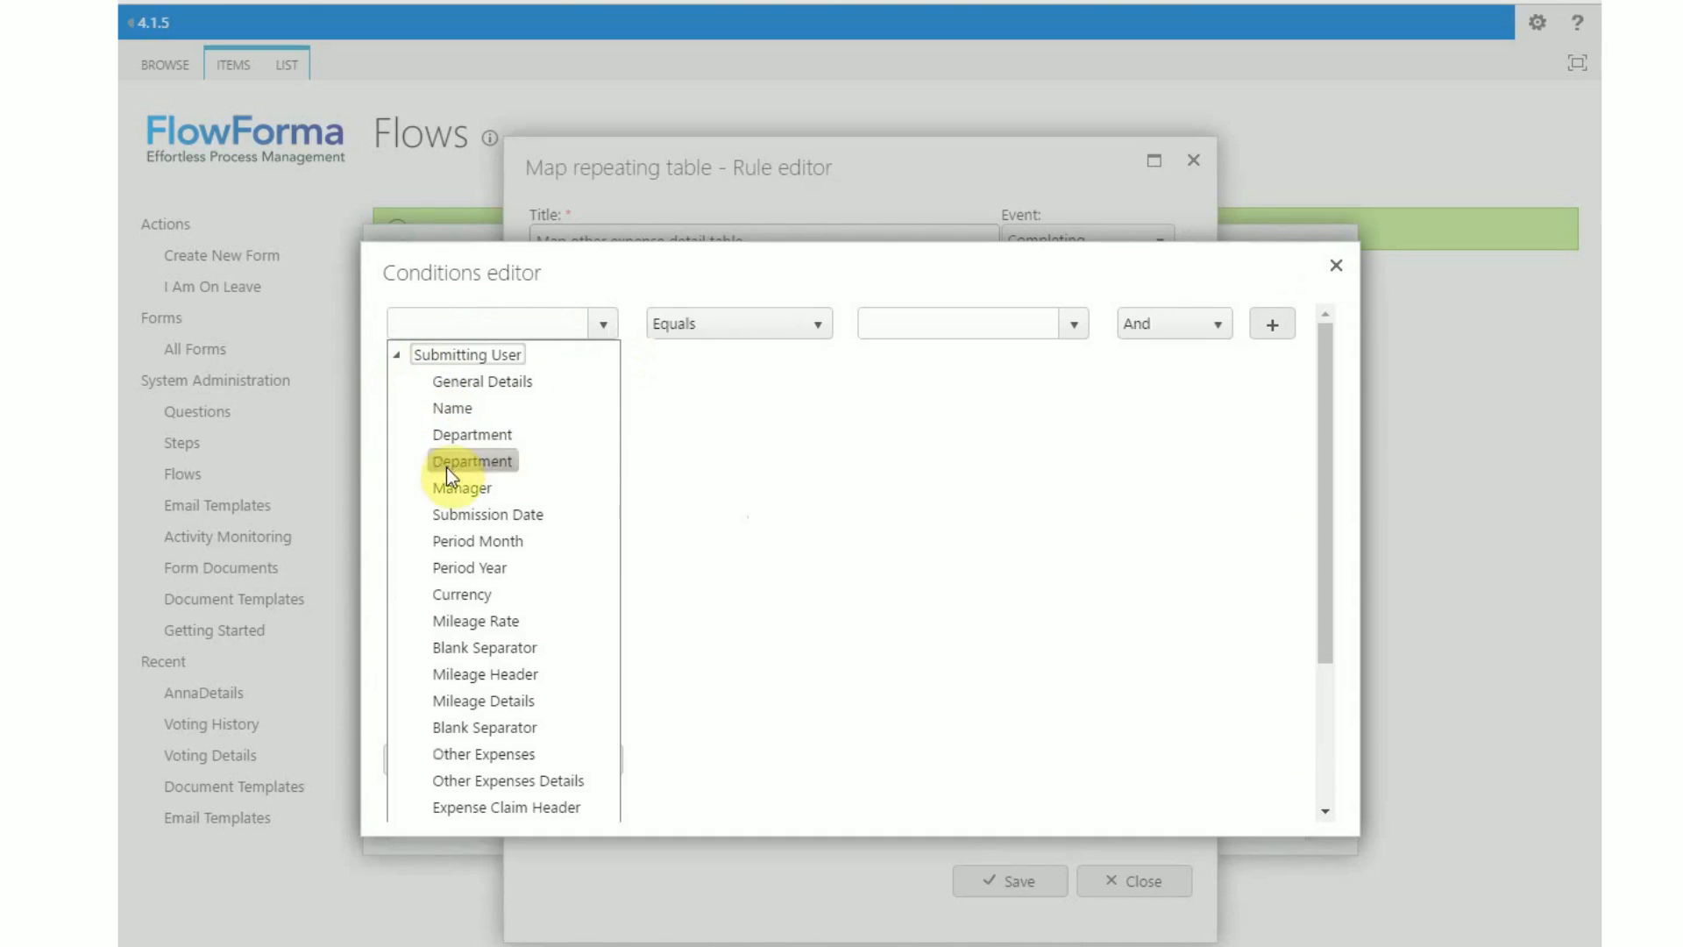
pyautogui.click(445, 409)
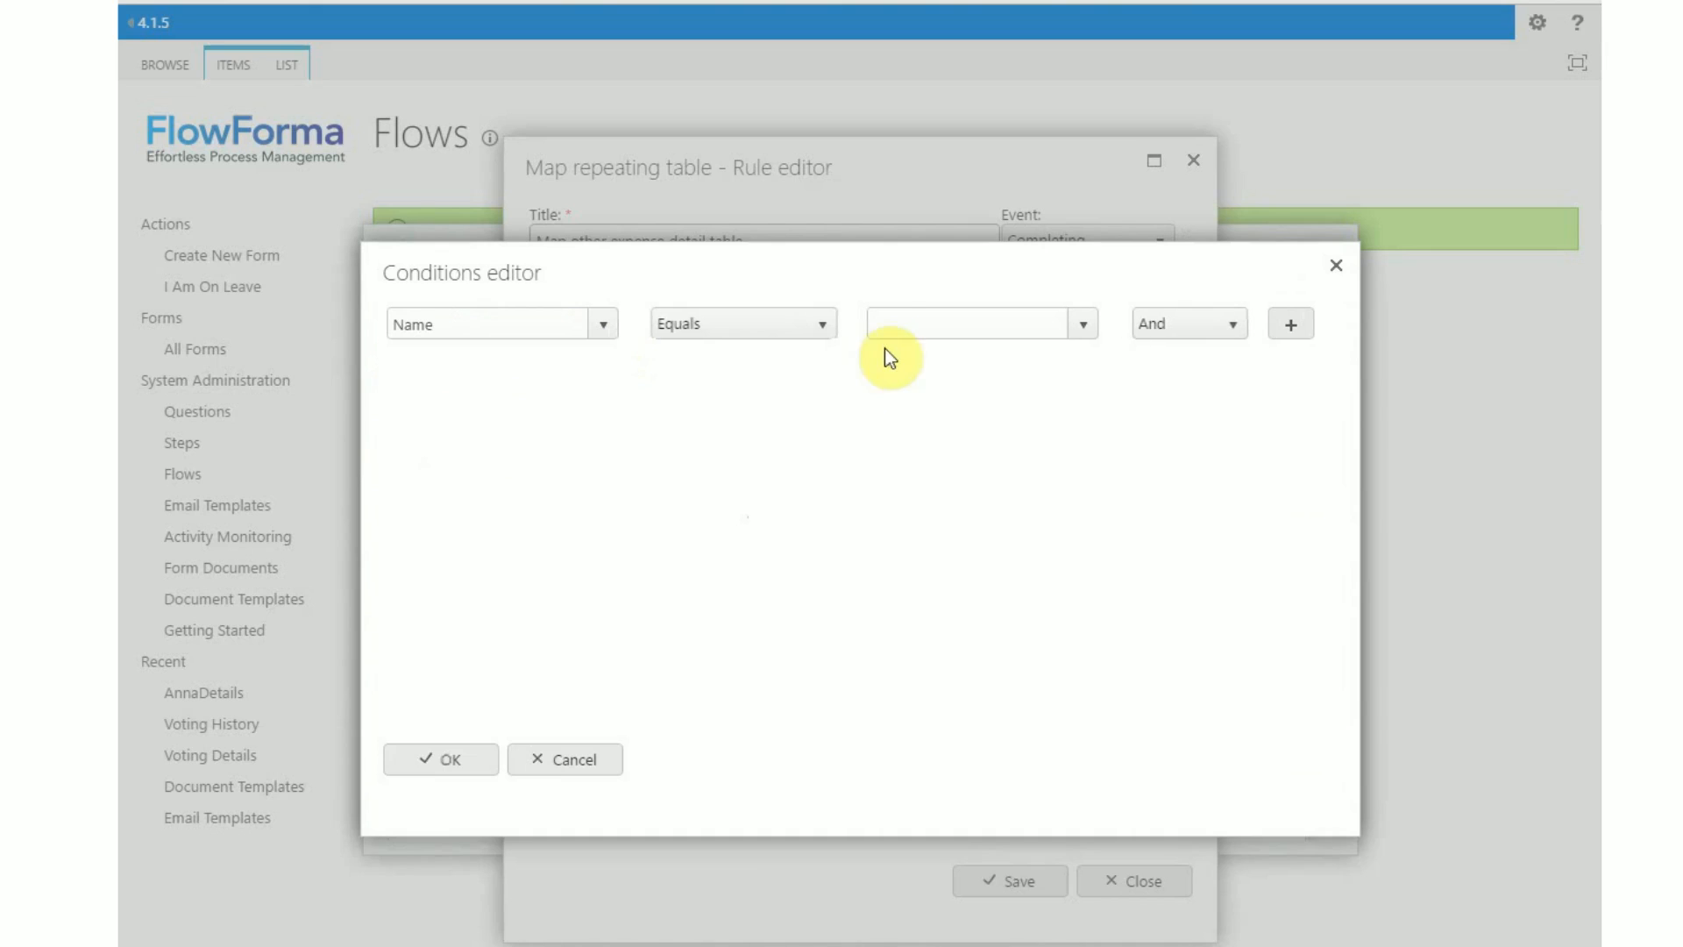
pyautogui.click(801, 326)
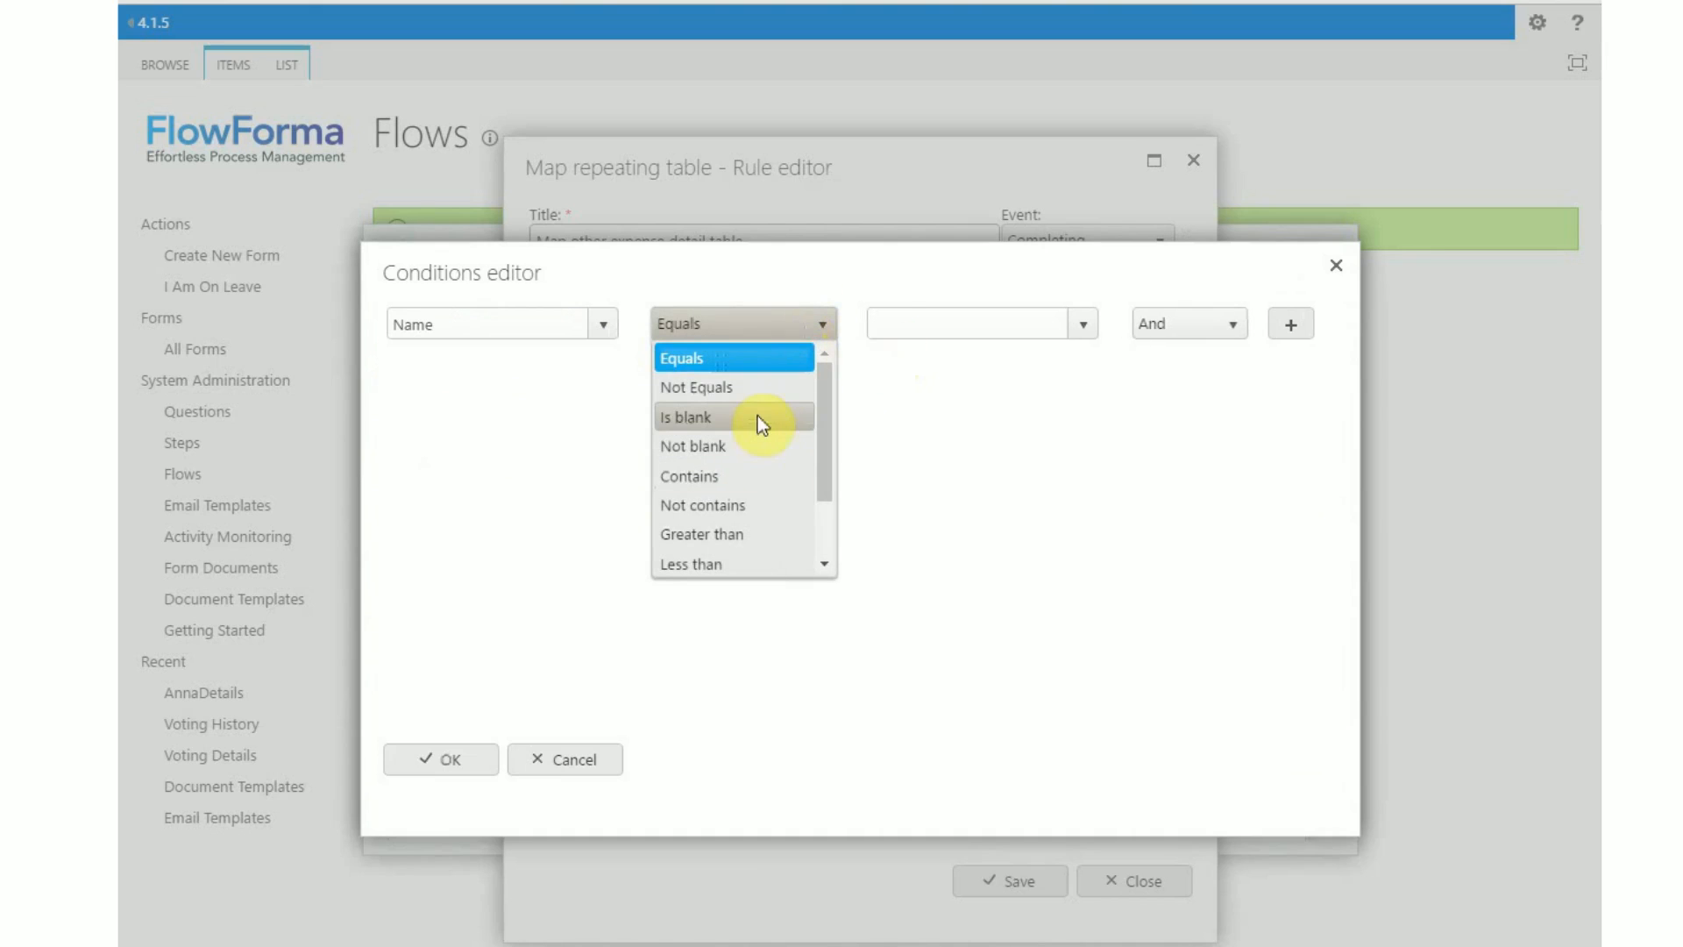
pyautogui.click(759, 446)
pyautogui.click(1201, 324)
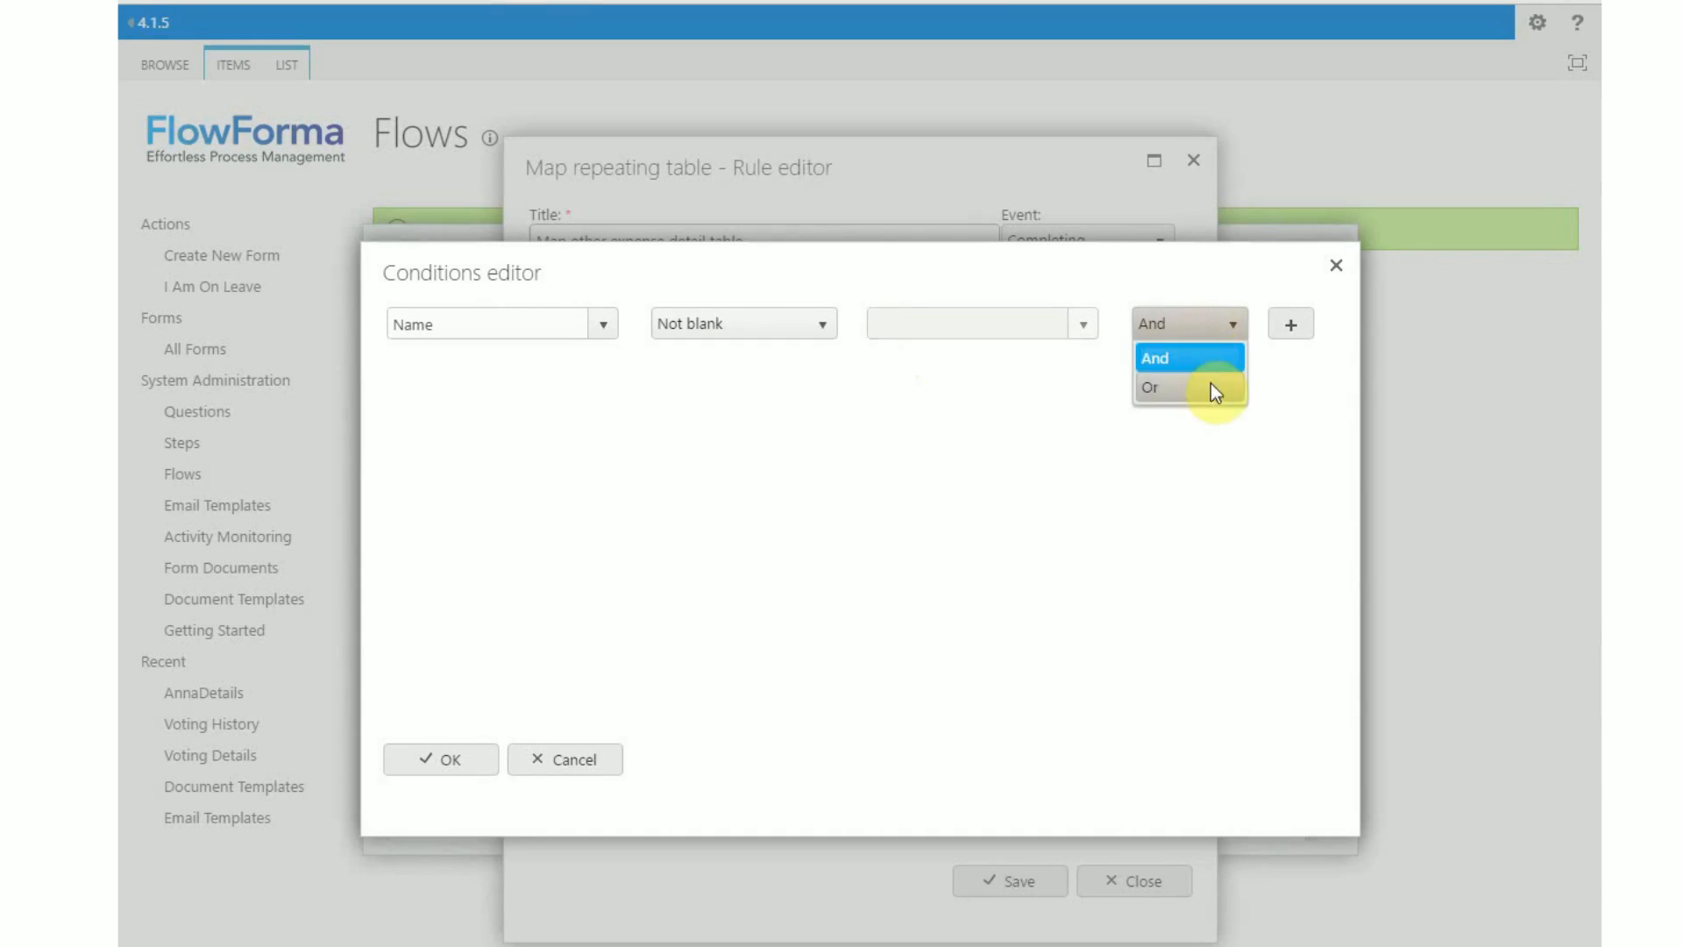
pyautogui.click(1199, 359)
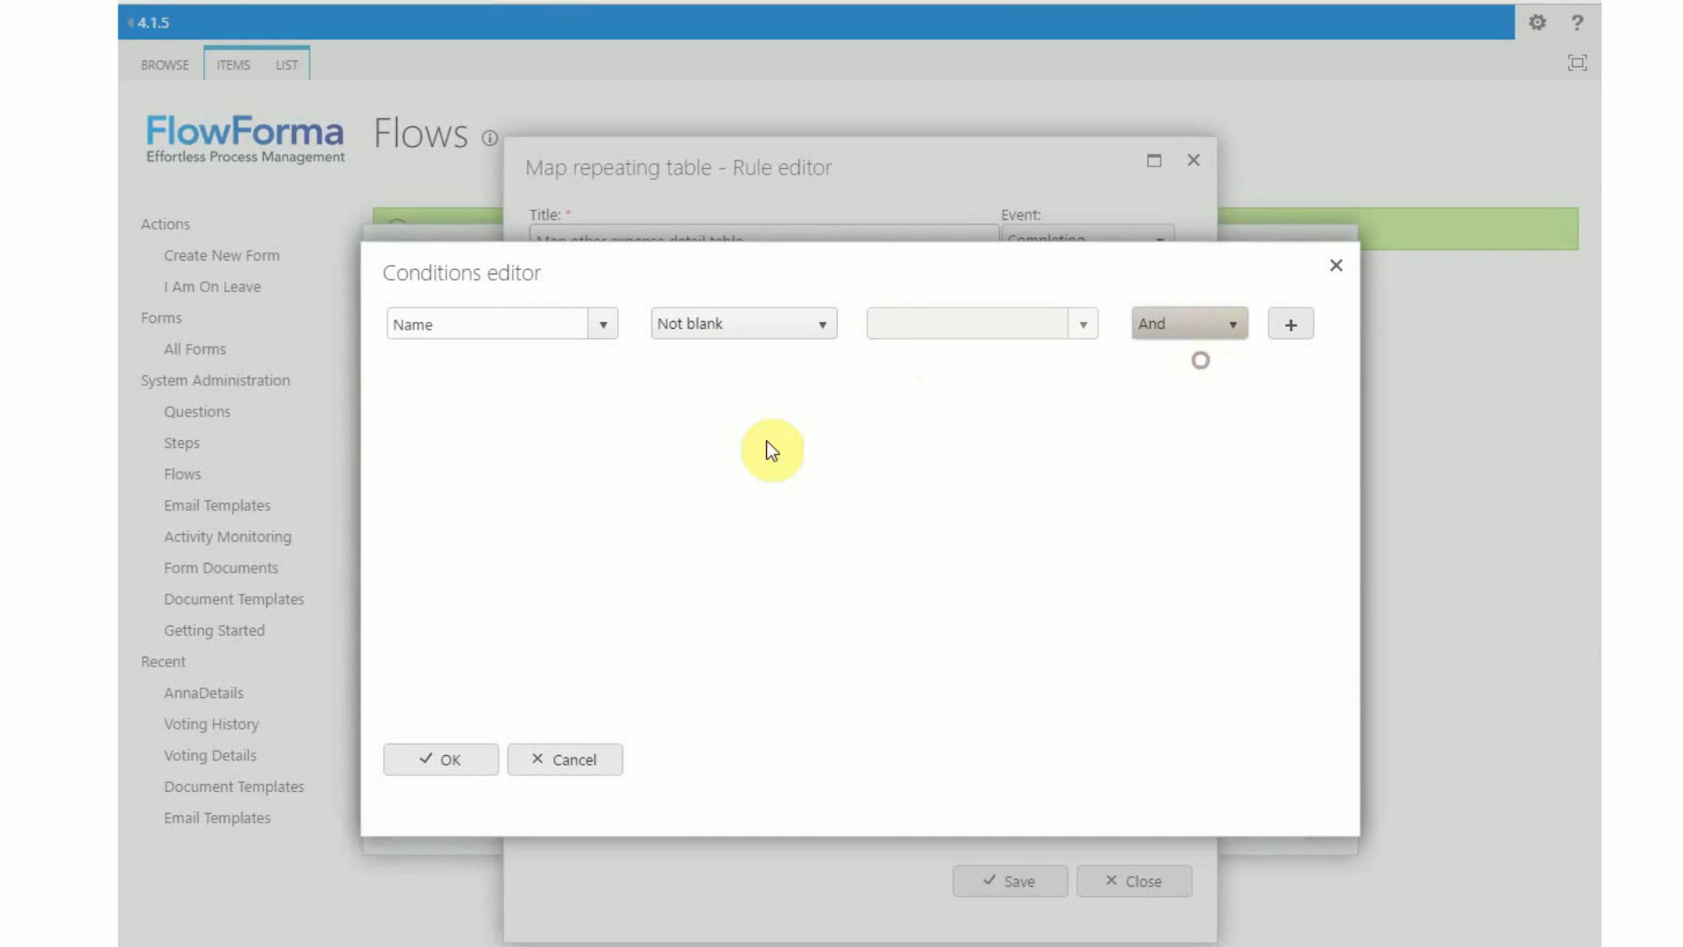
pyautogui.click(440, 761)
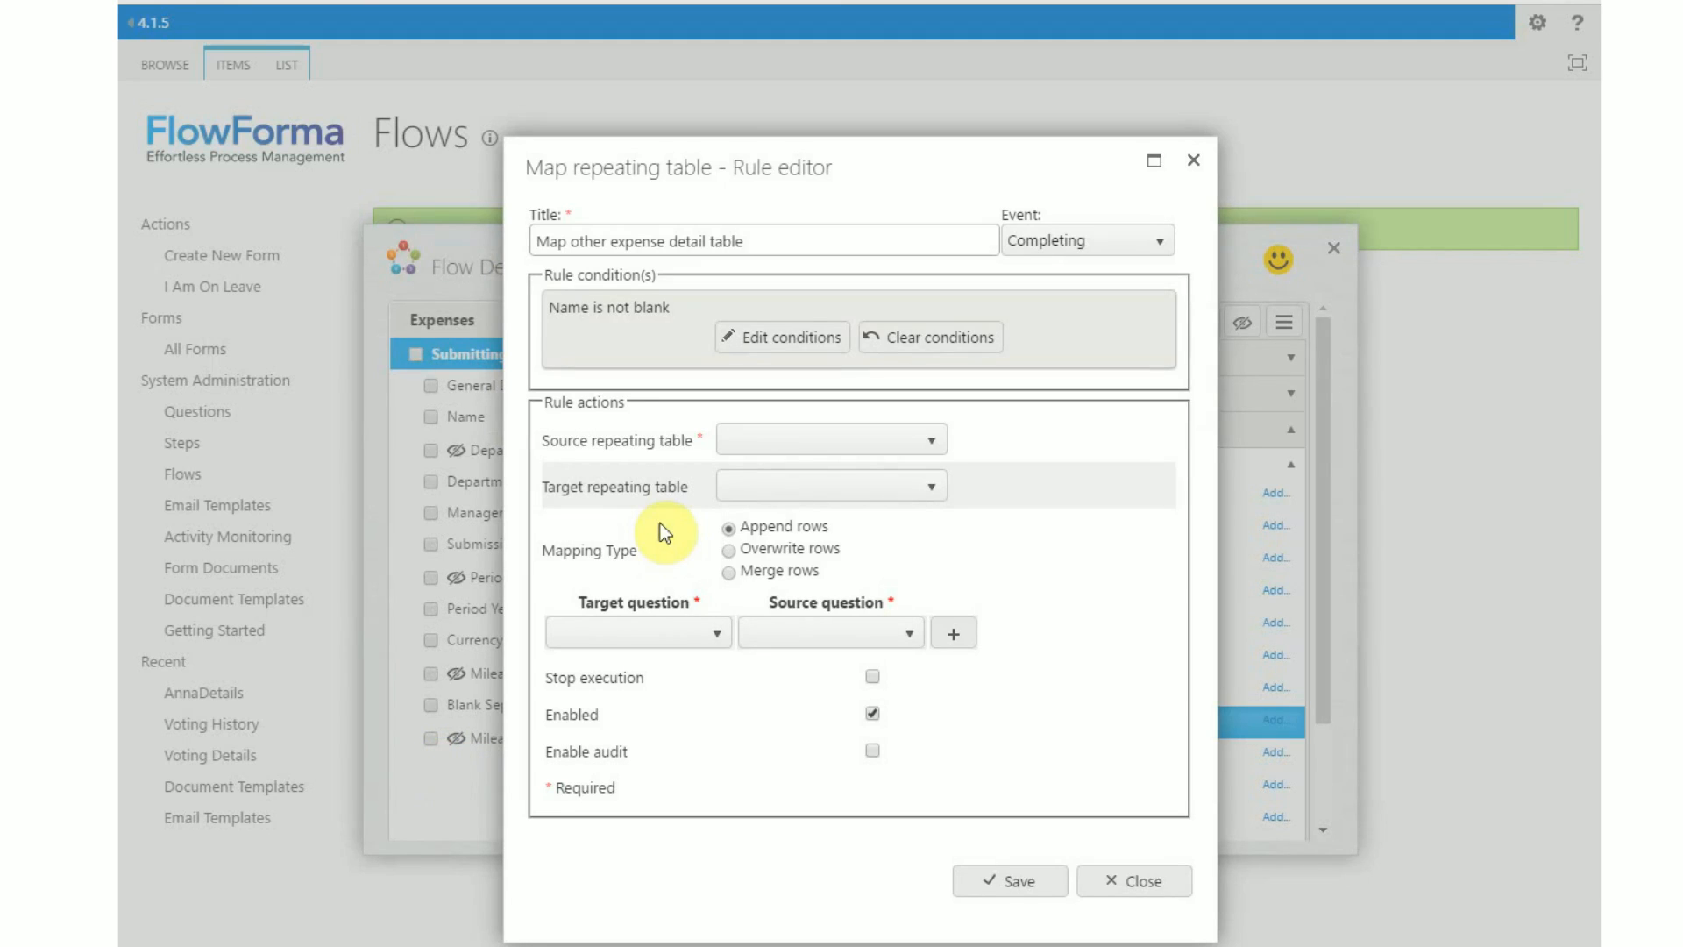
# - Set the rule's source repeating table to Other Expenses Details from the Submitting User step
pyautogui.click(774, 449)
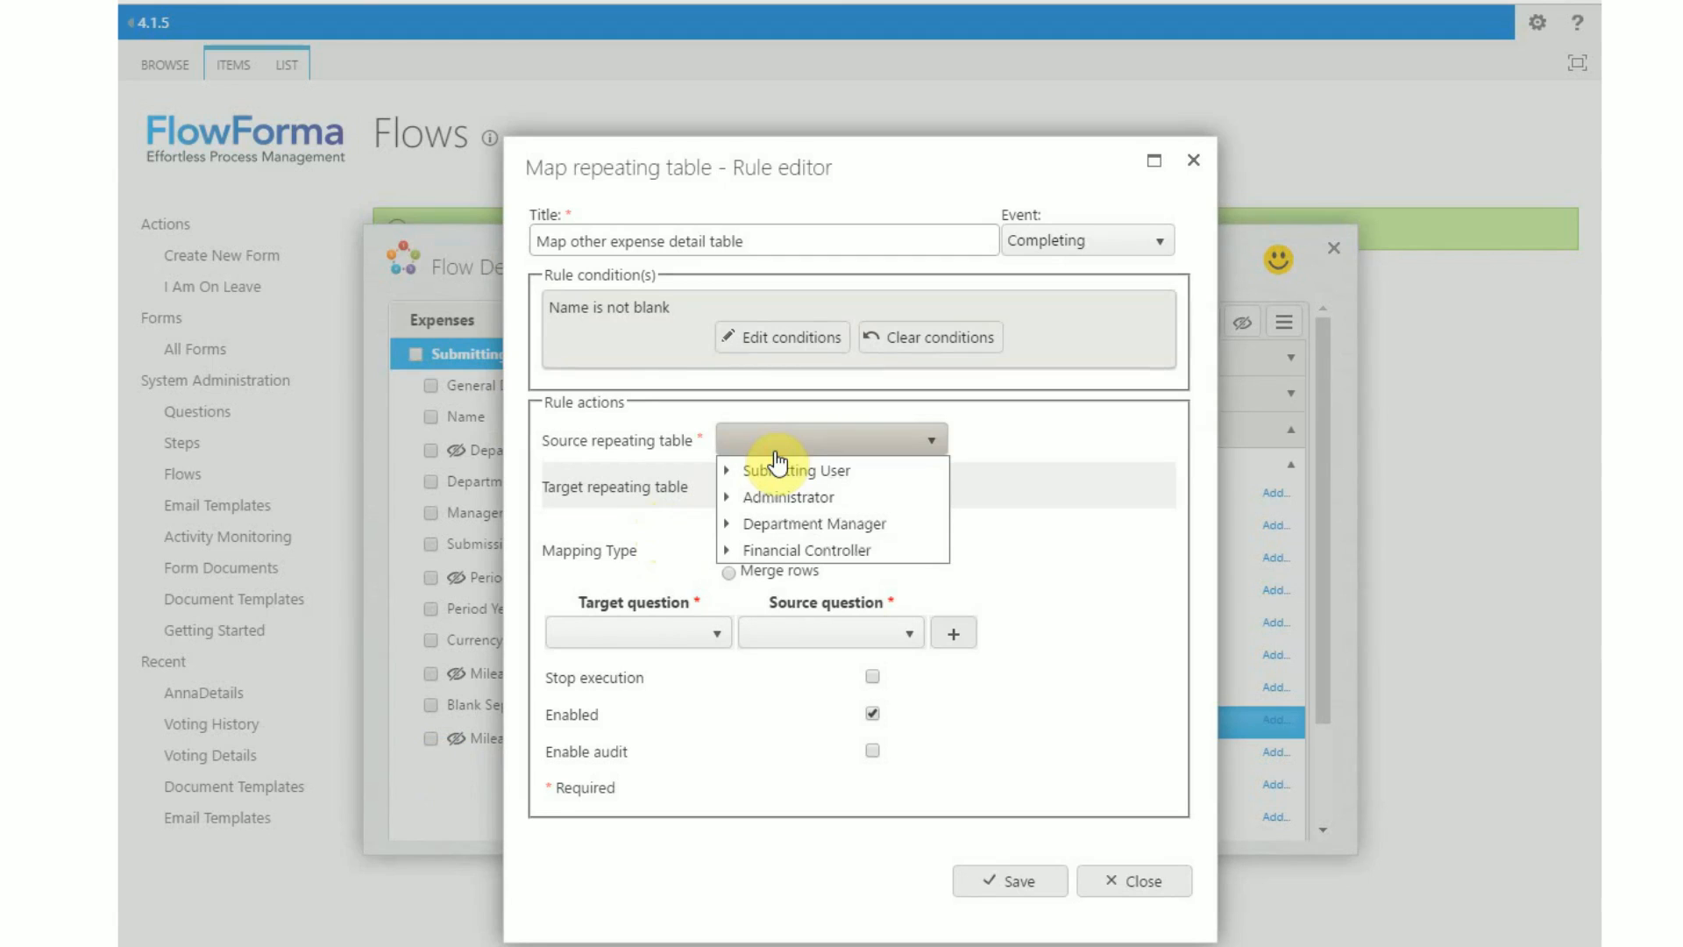
pyautogui.click(726, 472)
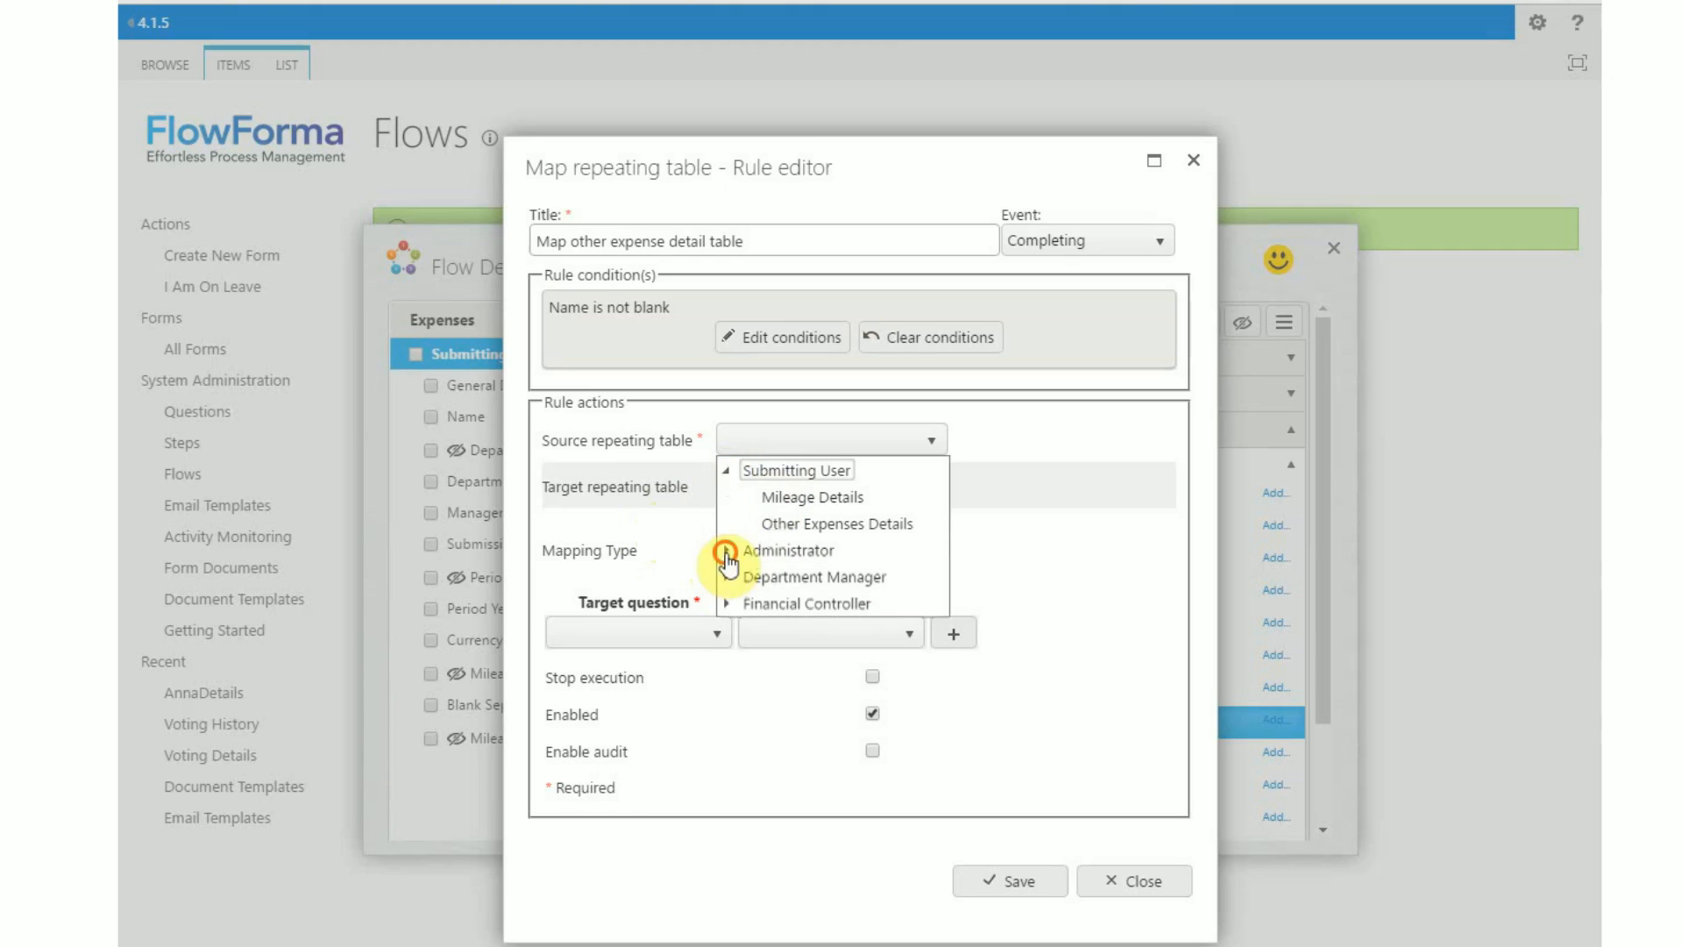
pyautogui.click(726, 550)
pyautogui.click(726, 630)
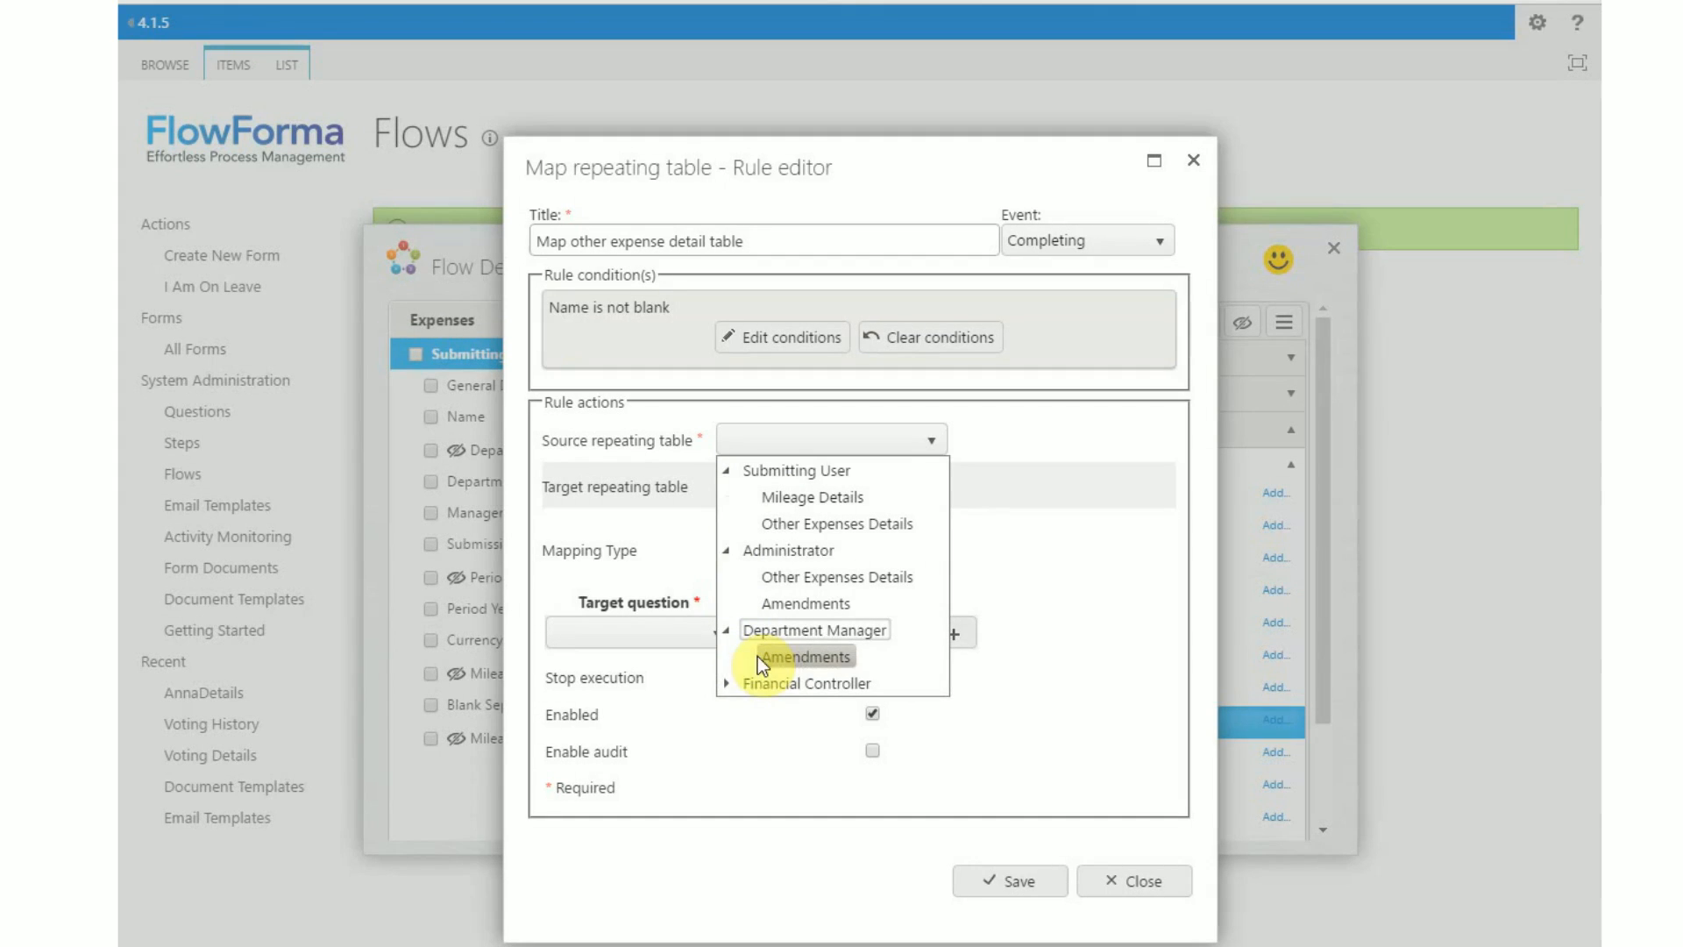
pyautogui.click(848, 521)
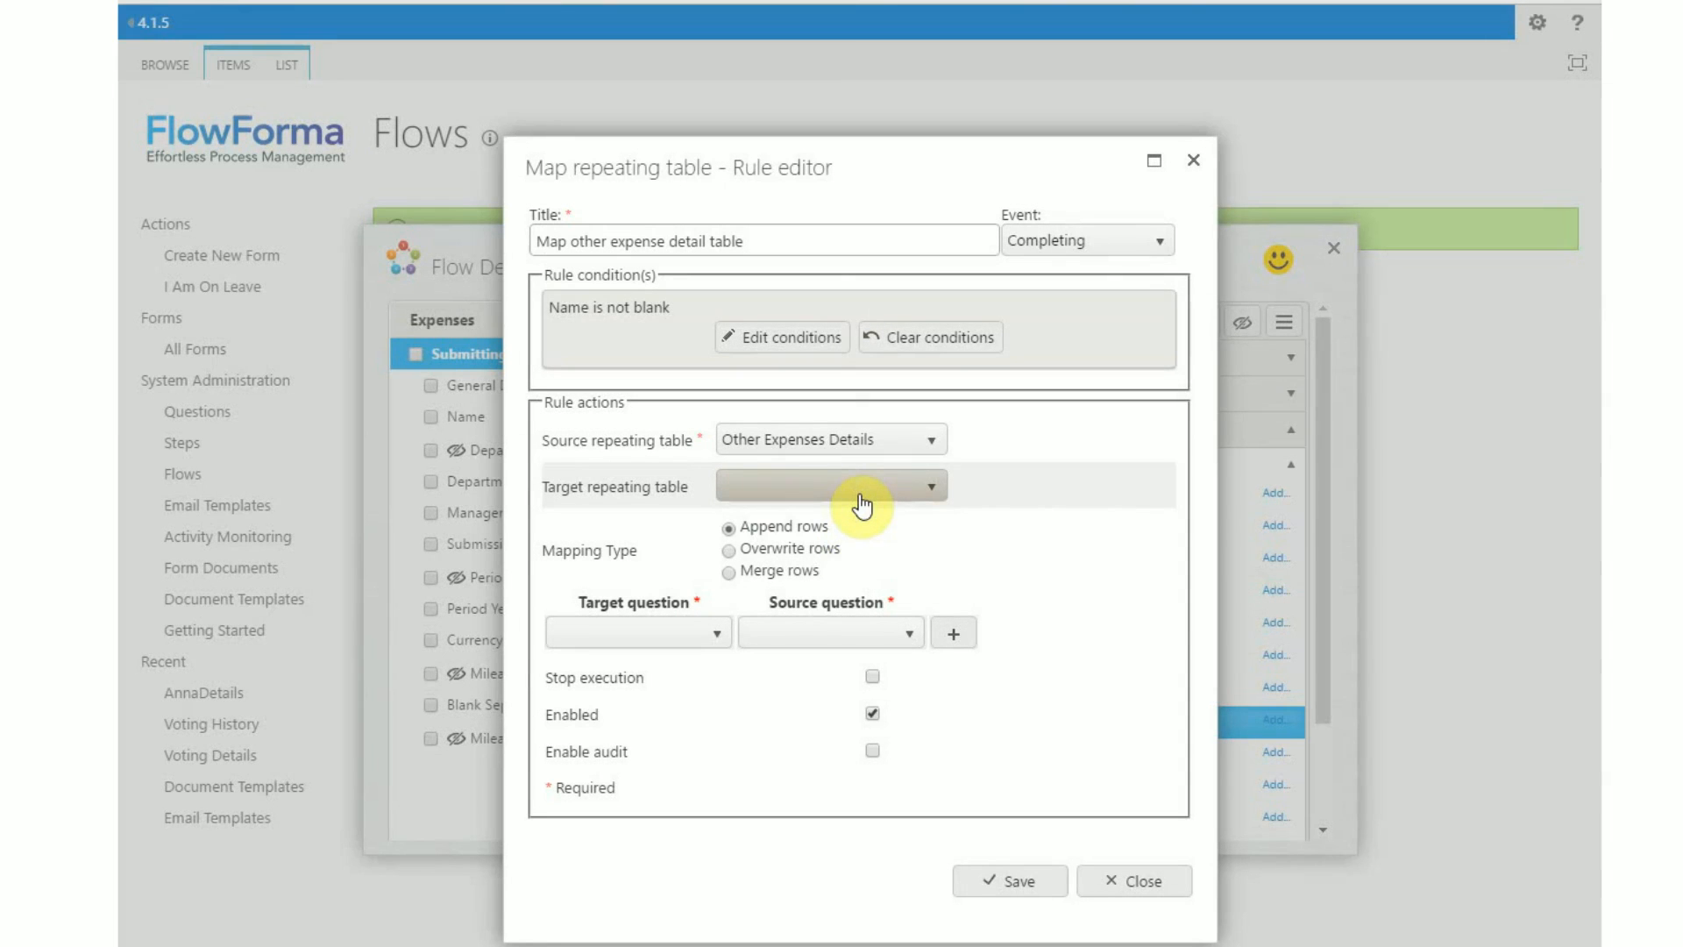
# - Set the target repeating table to the Administrator step's Other Expenses Details and choose the Append rows mapping type
pyautogui.click(862, 504)
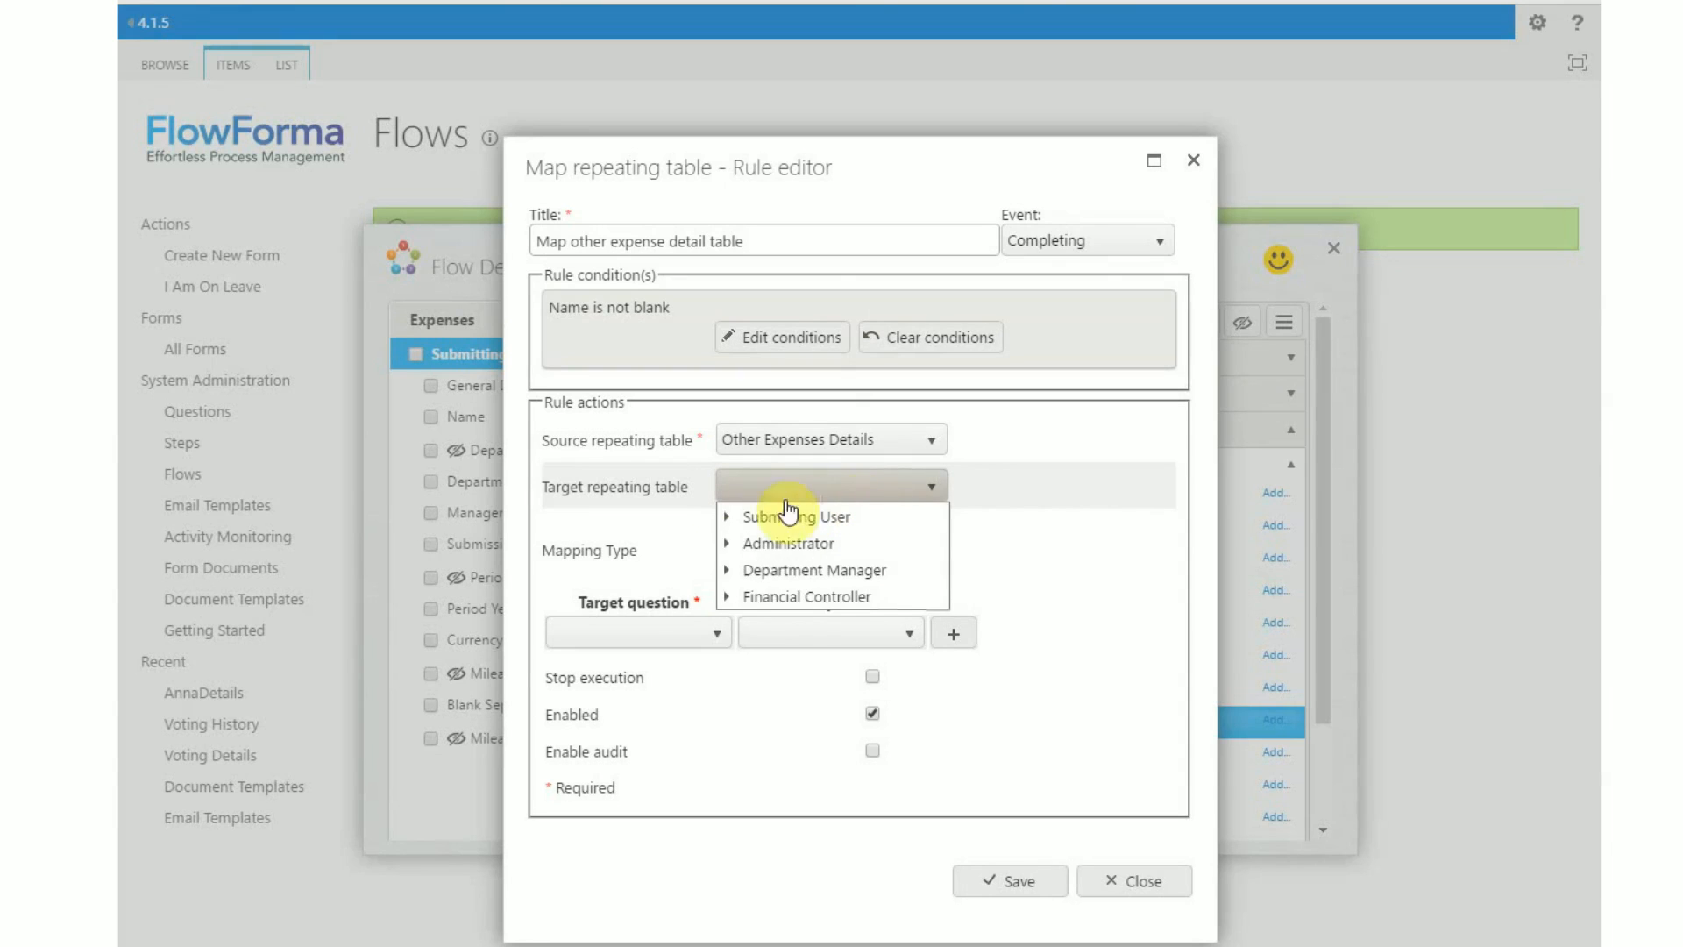
pyautogui.click(727, 543)
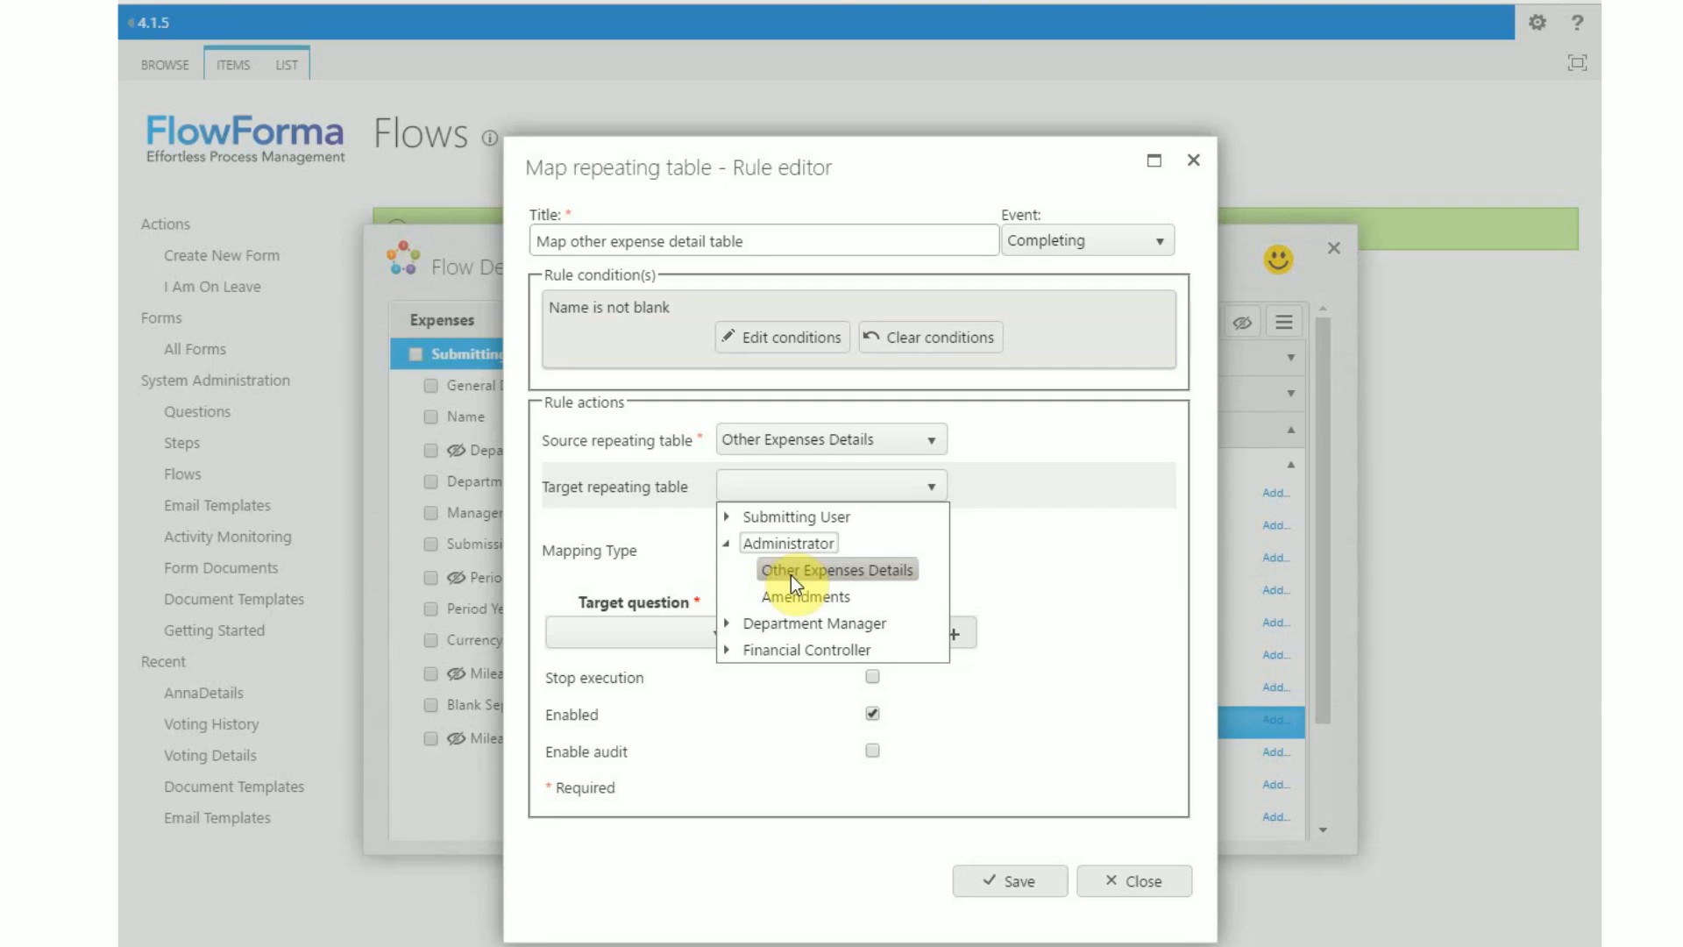
pyautogui.click(791, 570)
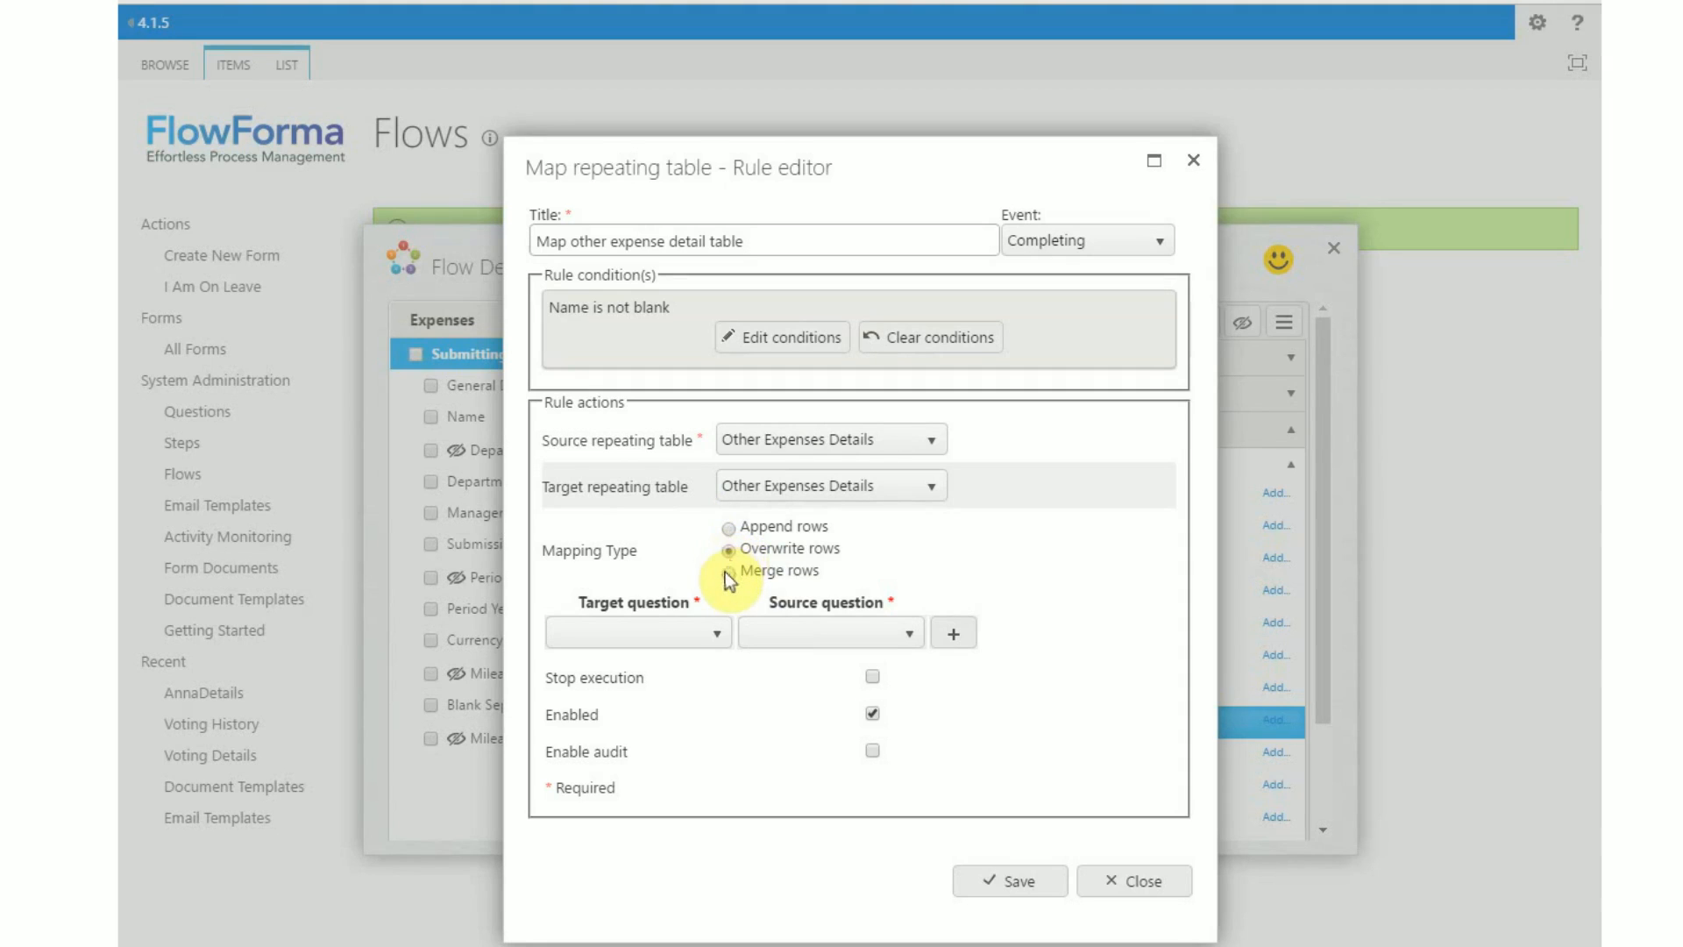
pyautogui.click(726, 571)
pyautogui.click(727, 527)
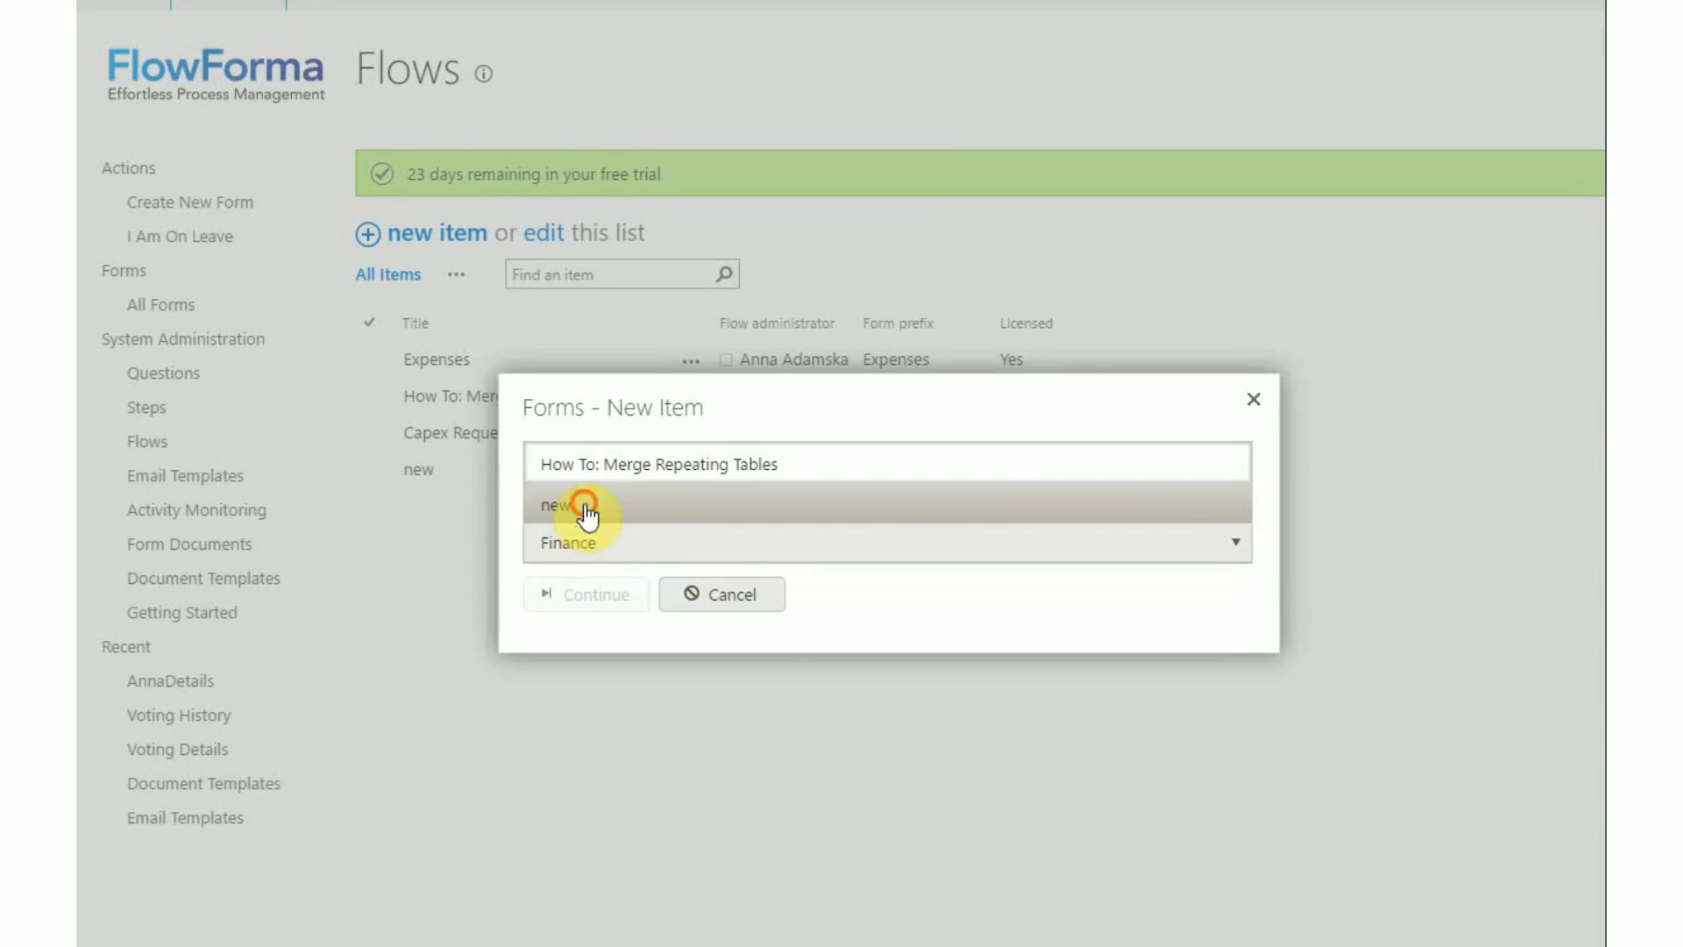
# - Create a new form from the flow named "new" and bring up its source and target repeating tables
pyautogui.click(582, 507)
pyautogui.click(582, 596)
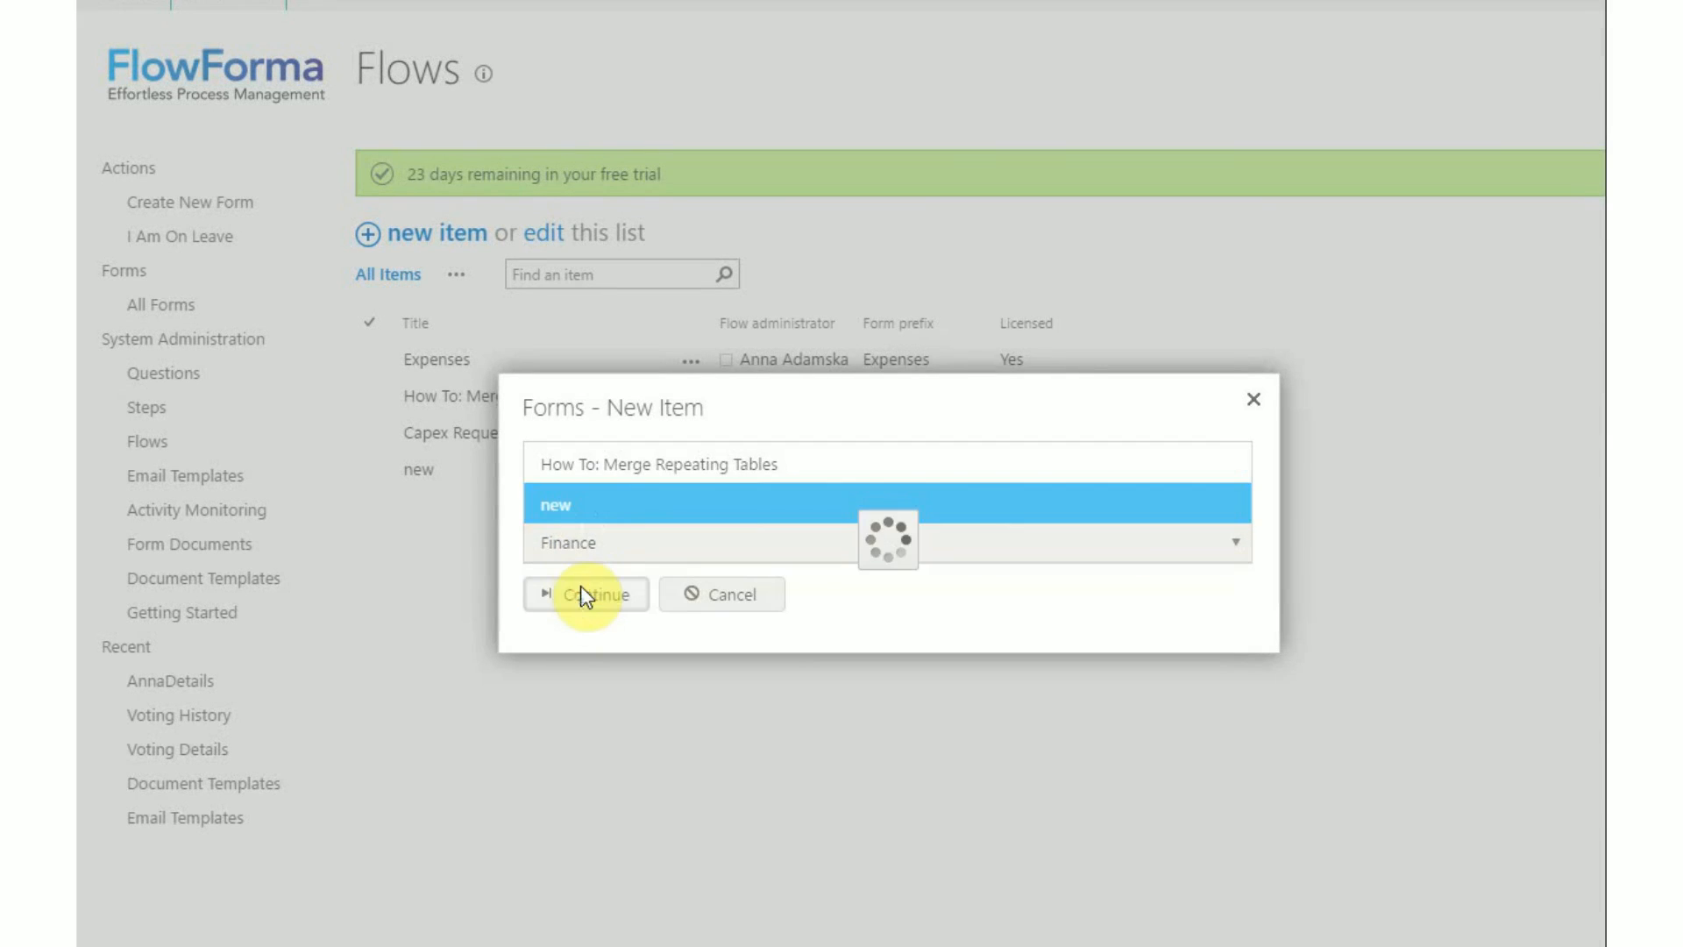
pyautogui.scroll(-2, 580, 586)
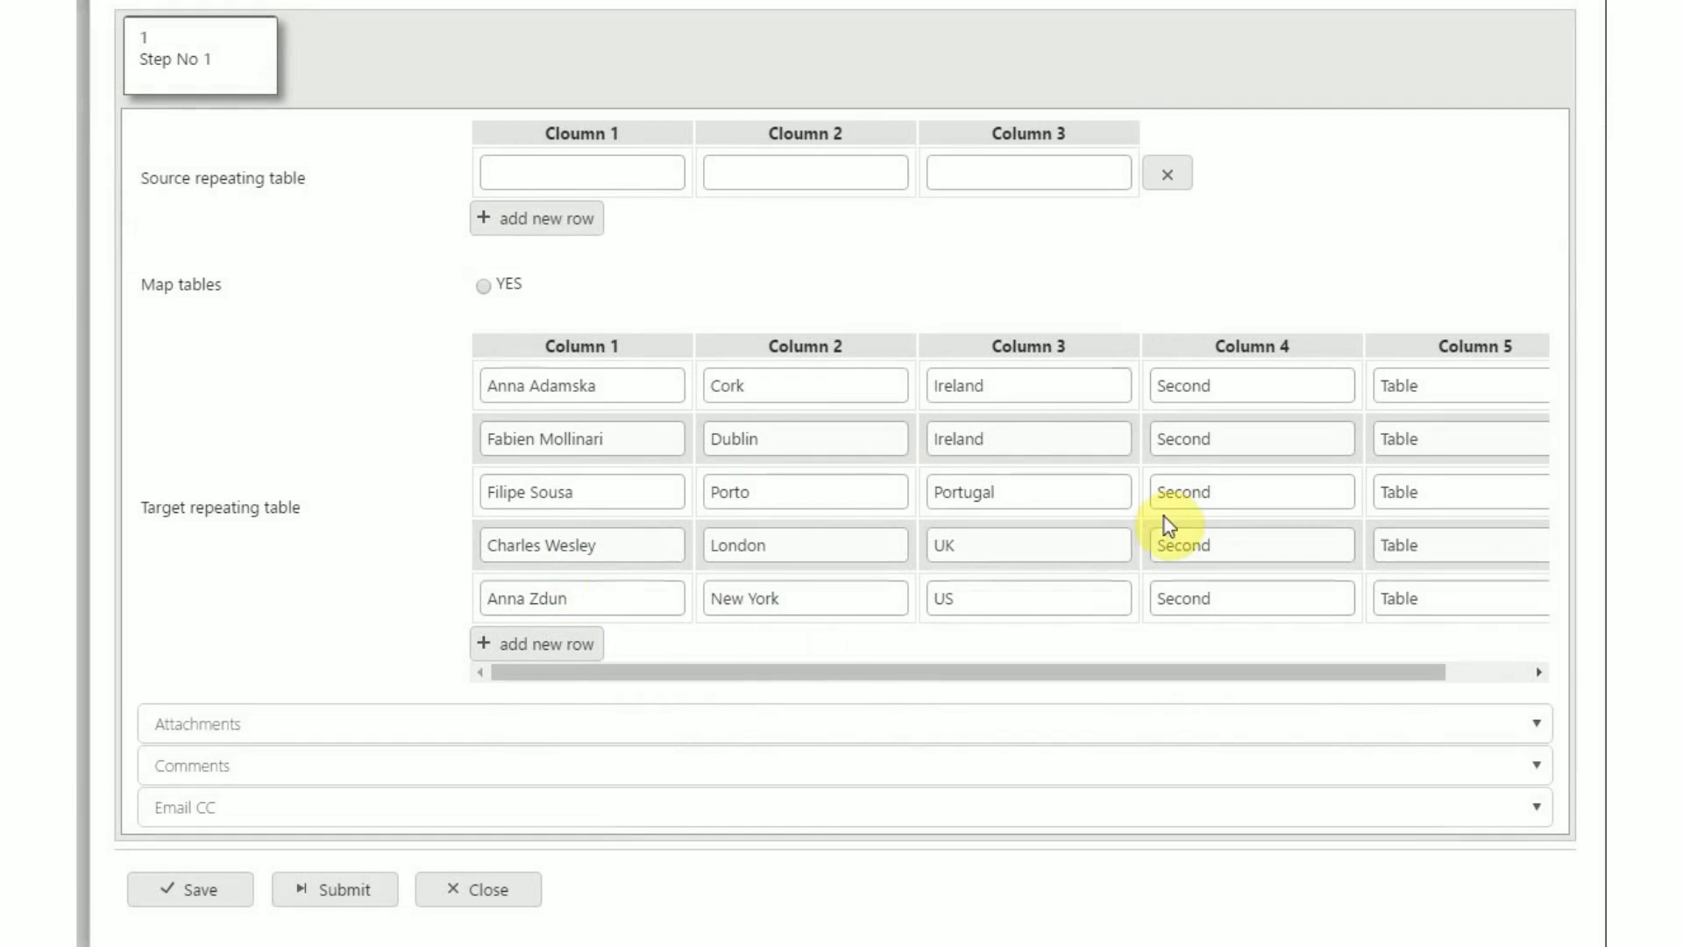
# - Fill the first row of the source repeating table with New, Row and 1
pyautogui.click(652, 172)
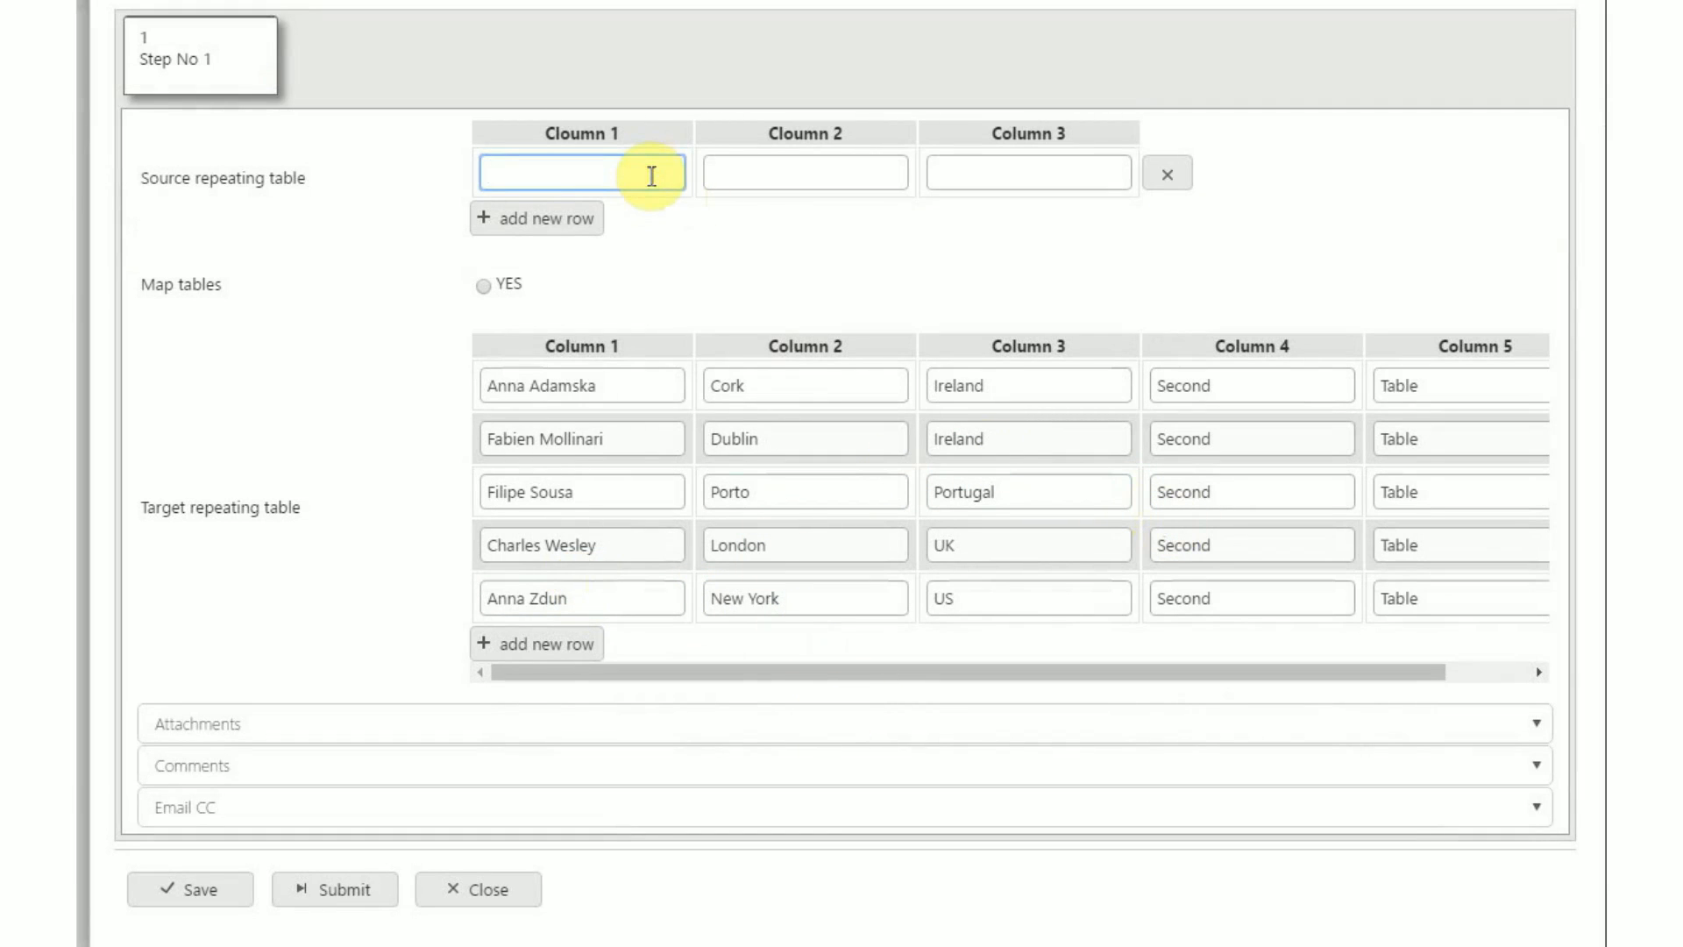
pyautogui.write('New')
pyautogui.press('Tab')
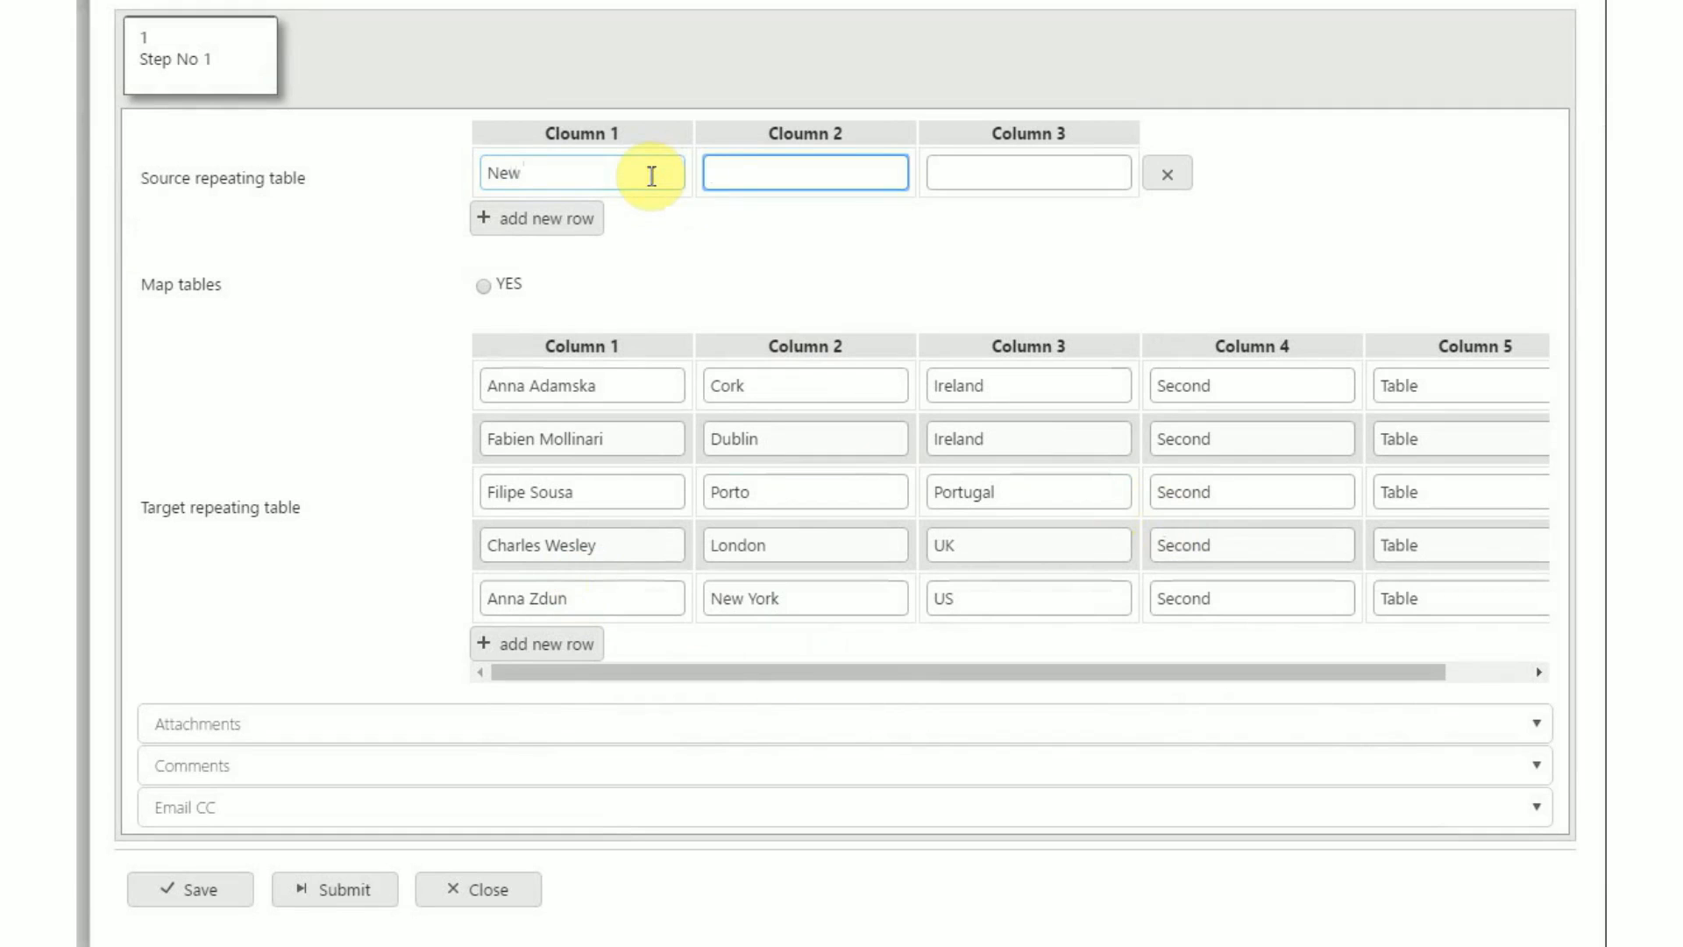
pyautogui.write('Row')
pyautogui.press('Tab')
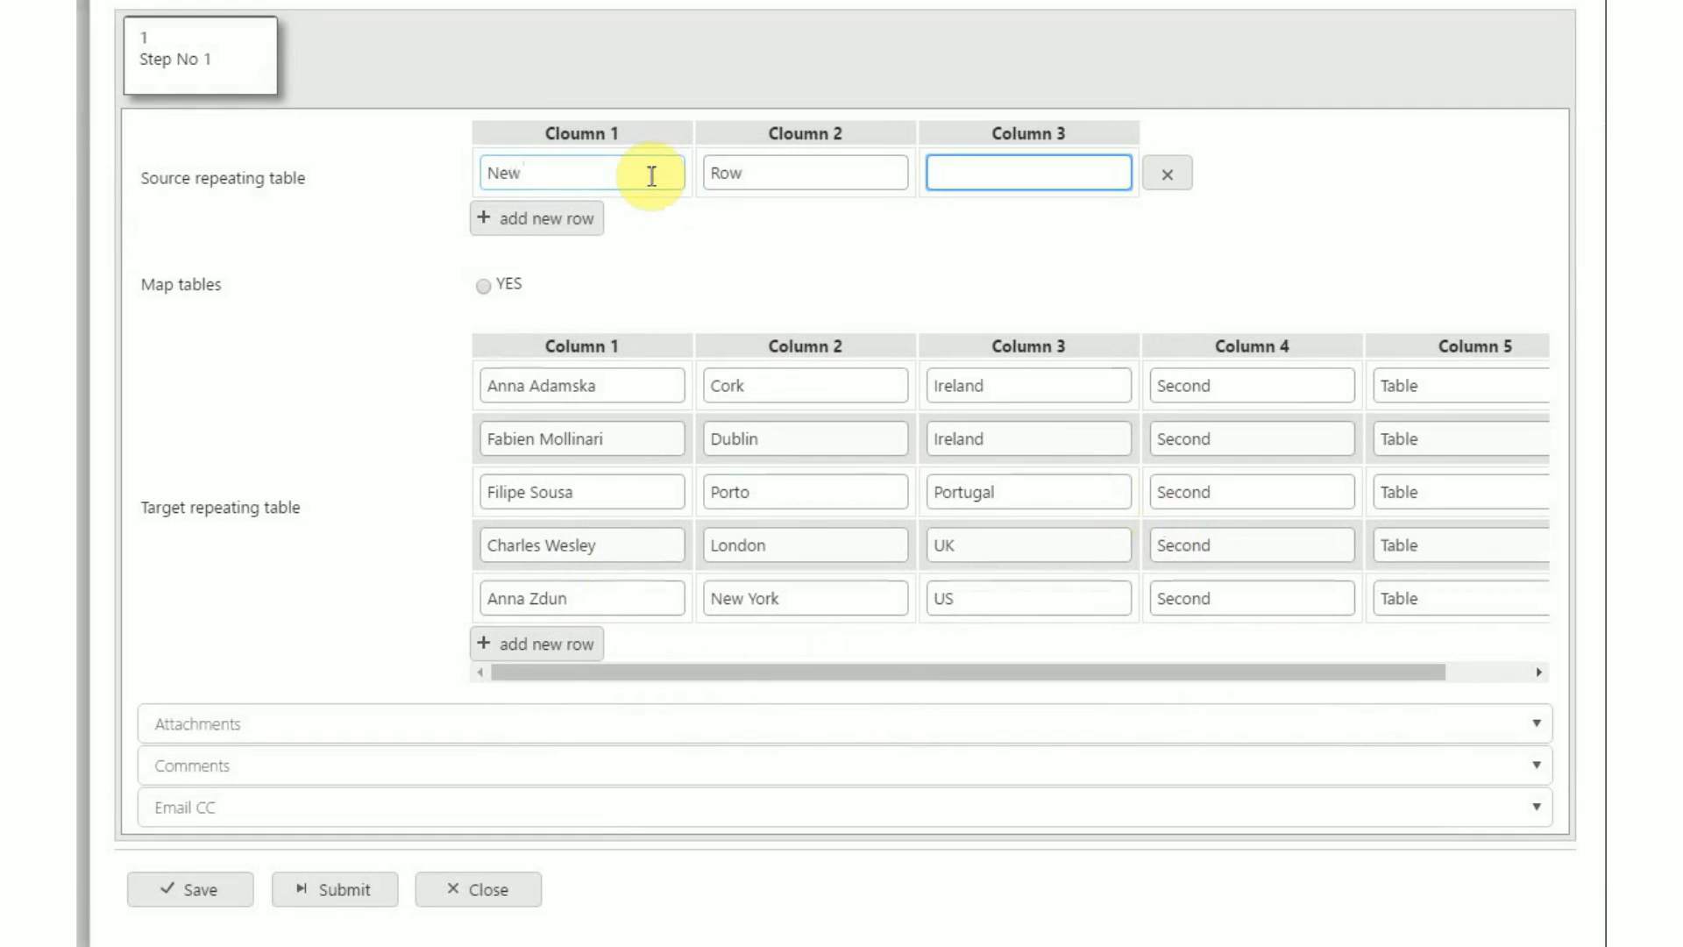
# - Add a second row to the source repeating table and fill it with New, Row and 2
pyautogui.click(488, 218)
pyautogui.click(490, 218)
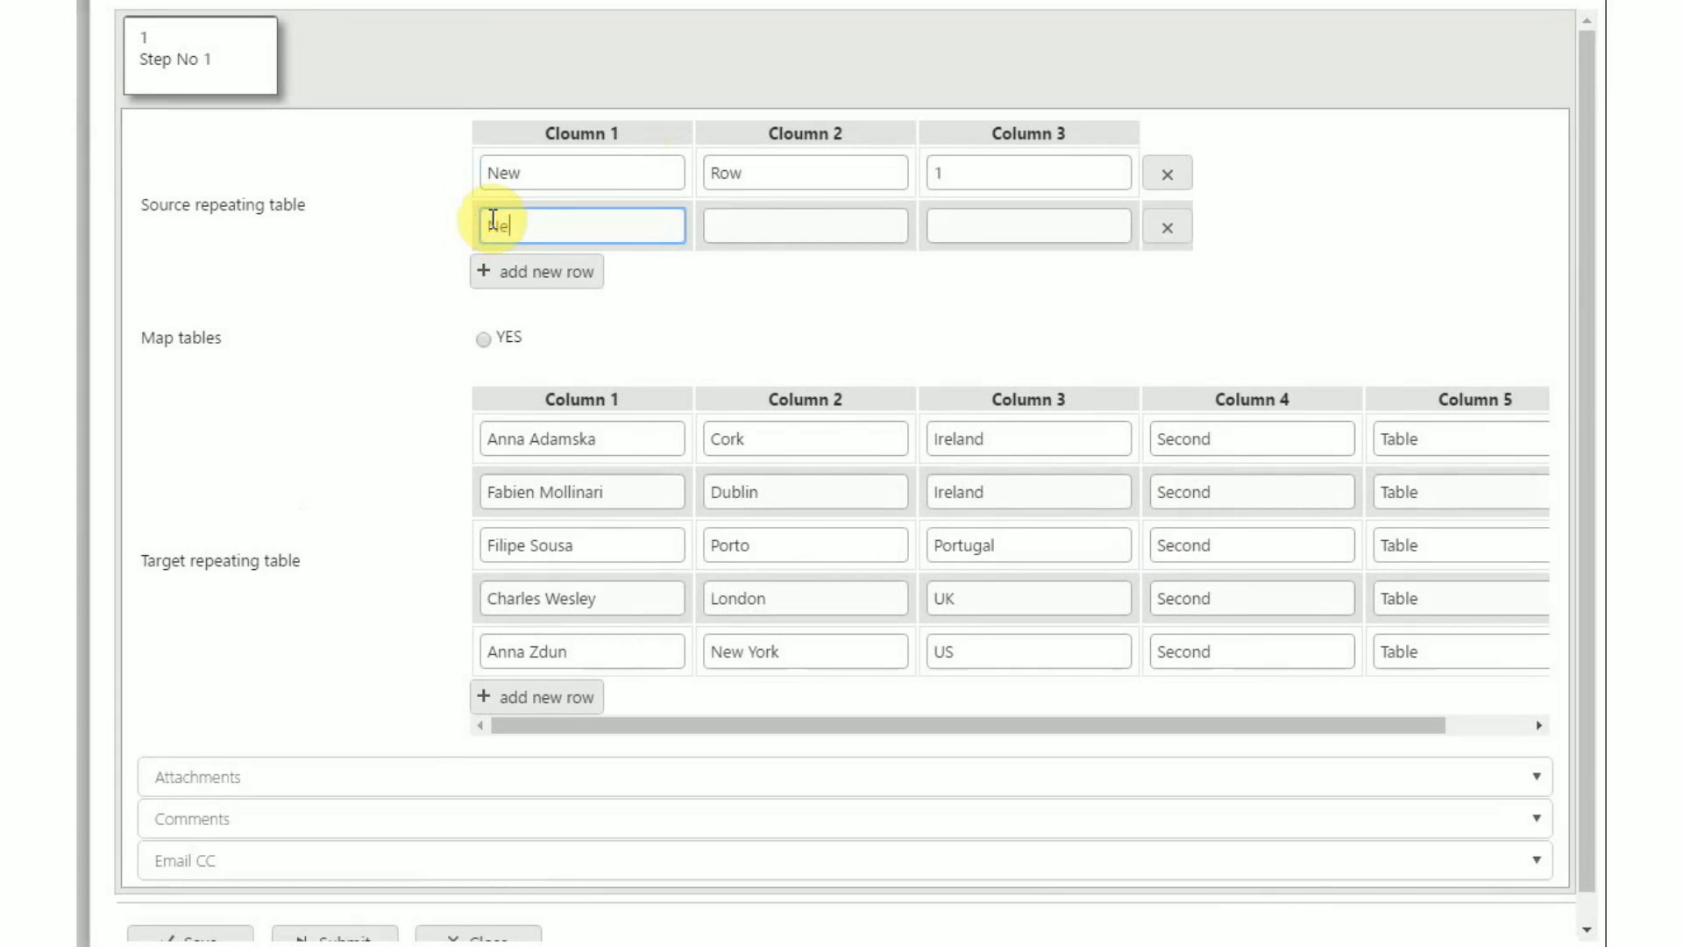
pyautogui.press('Tab')
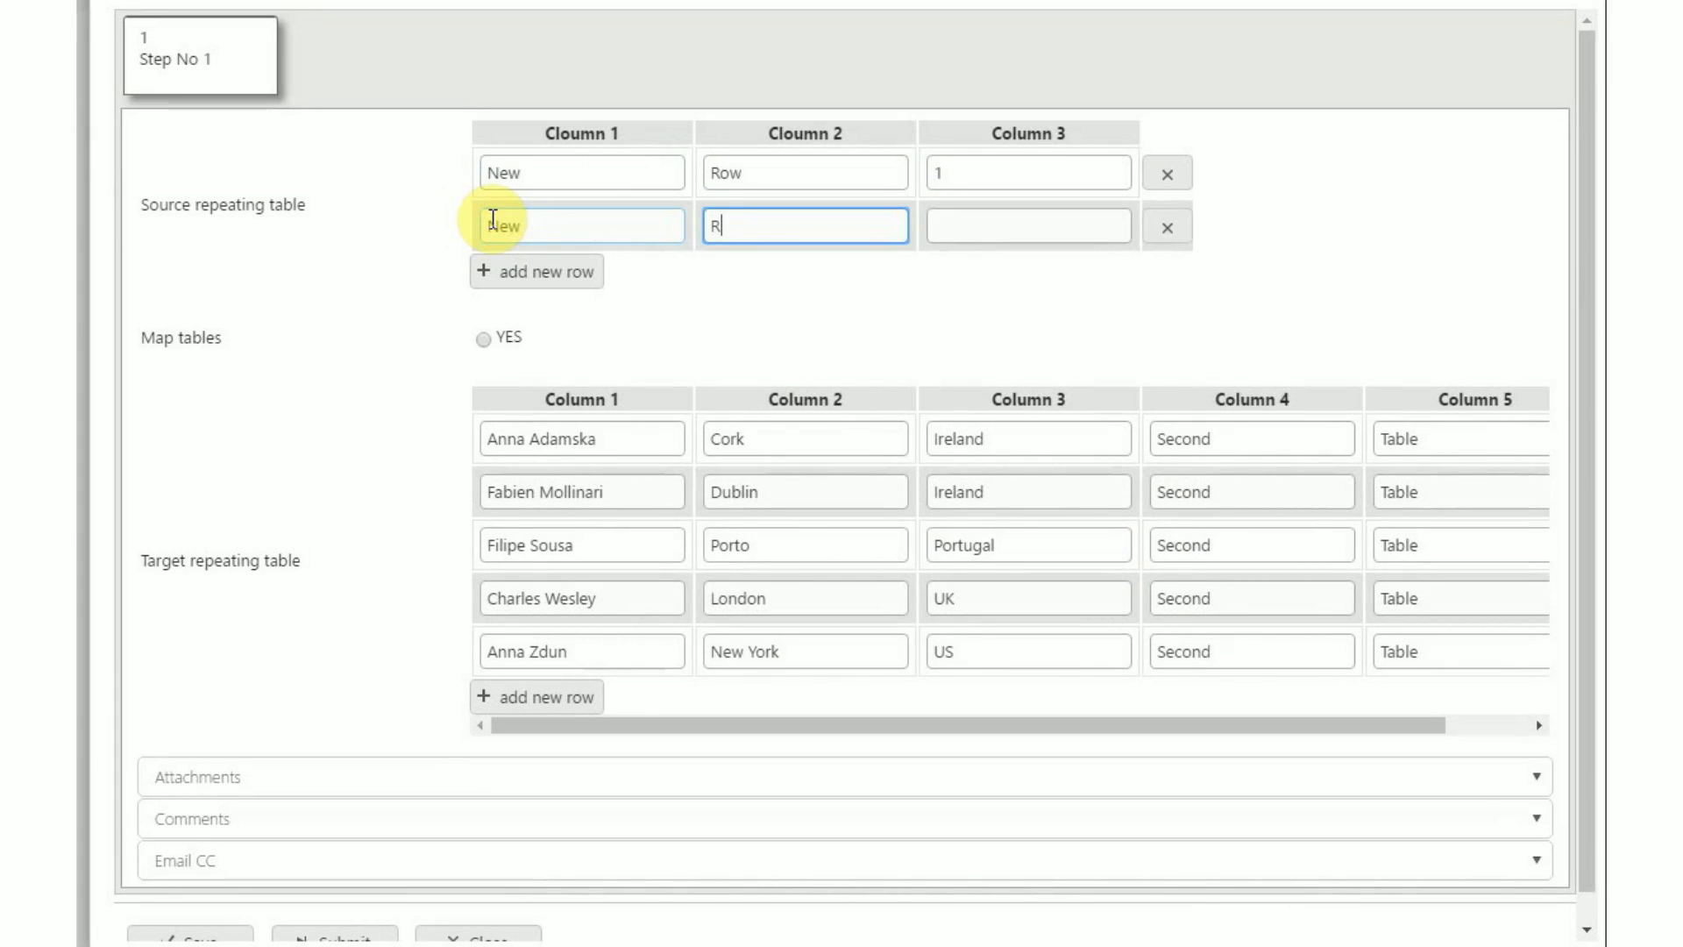
pyautogui.write('Row')
pyautogui.press('Tab')
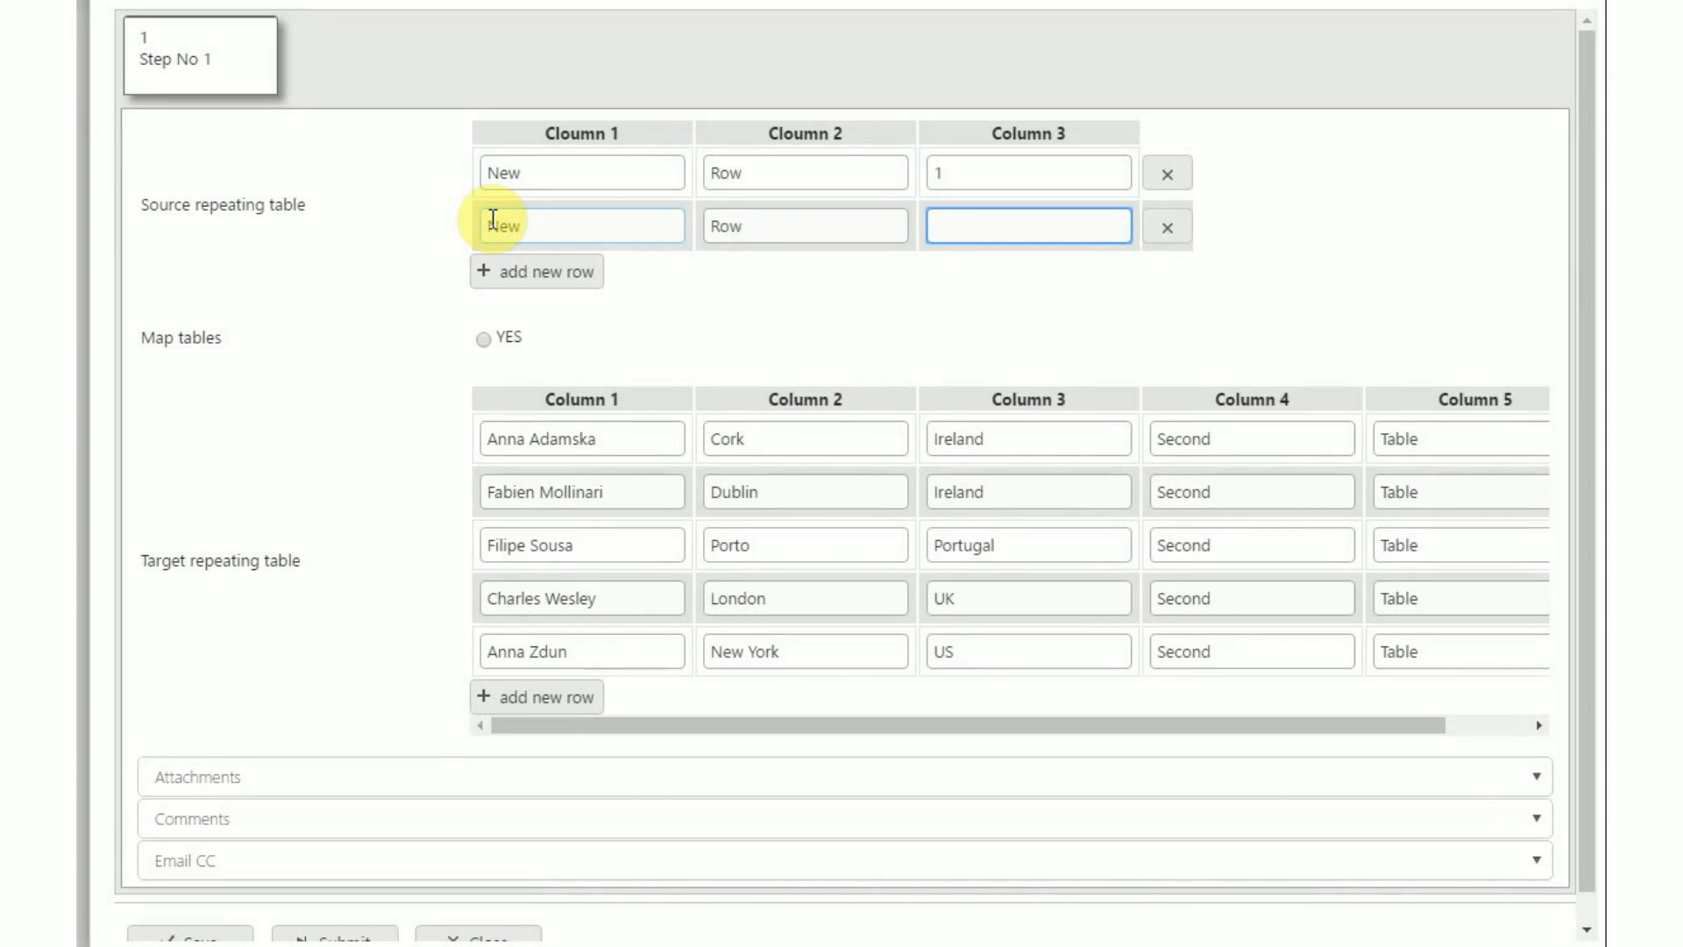
# - Add a third source row containing New, Row and 3, and choose YES for Map tables
pyautogui.click(489, 272)
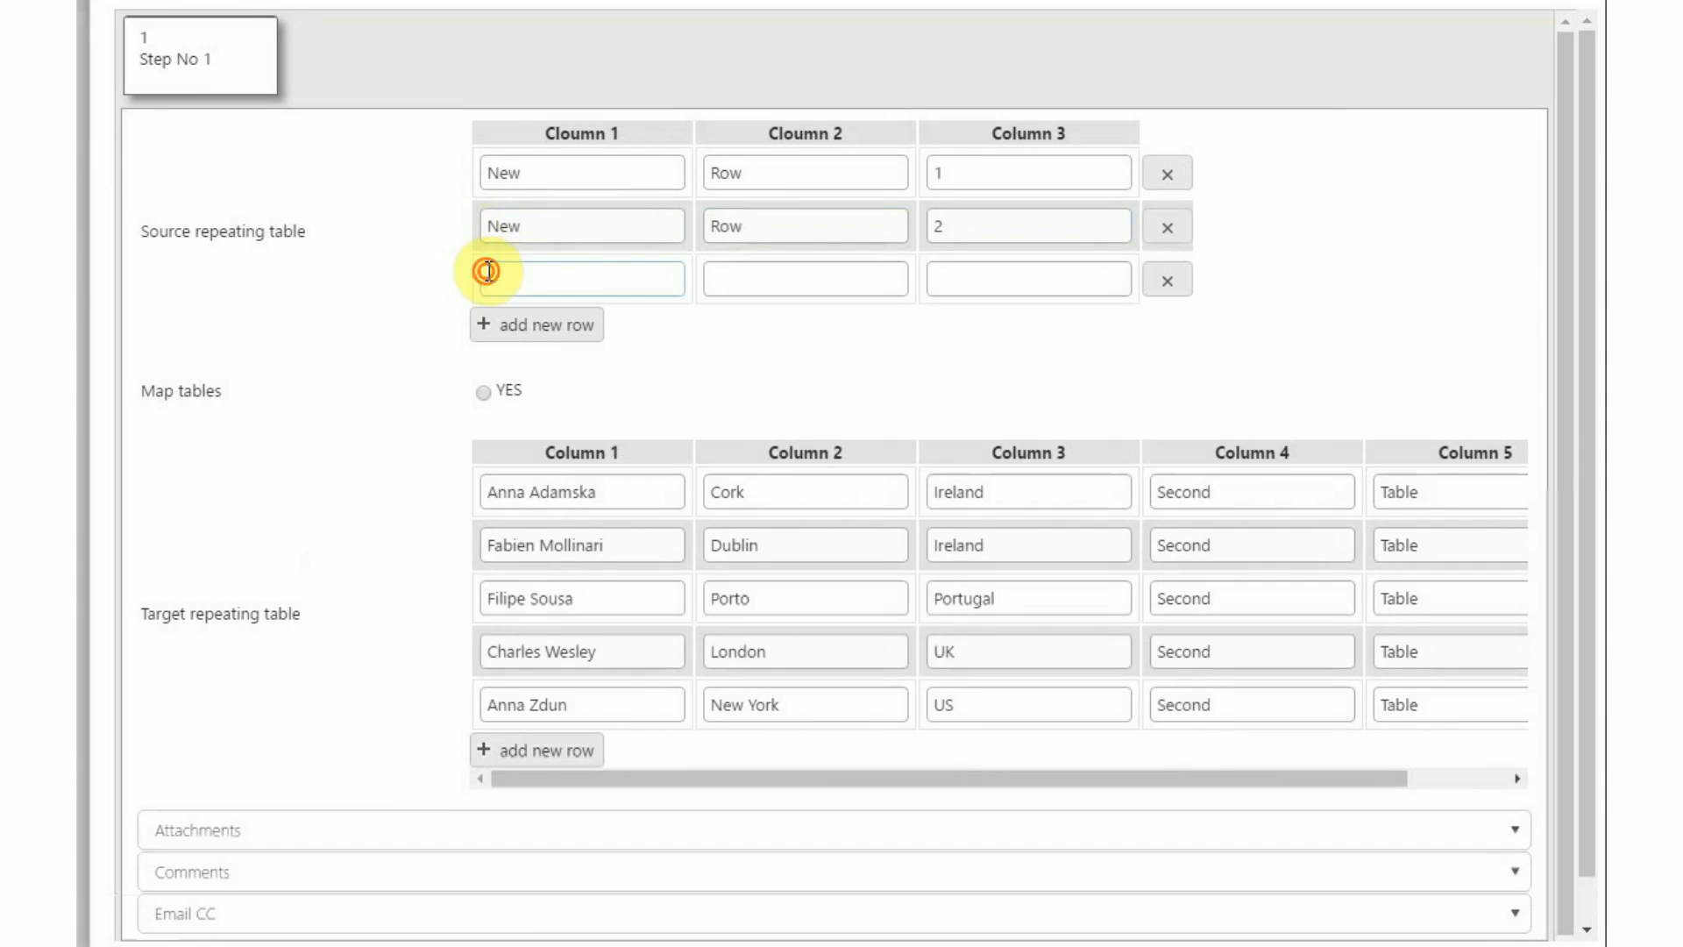
pyautogui.click(489, 273)
pyautogui.write('New')
pyautogui.press('Tab')
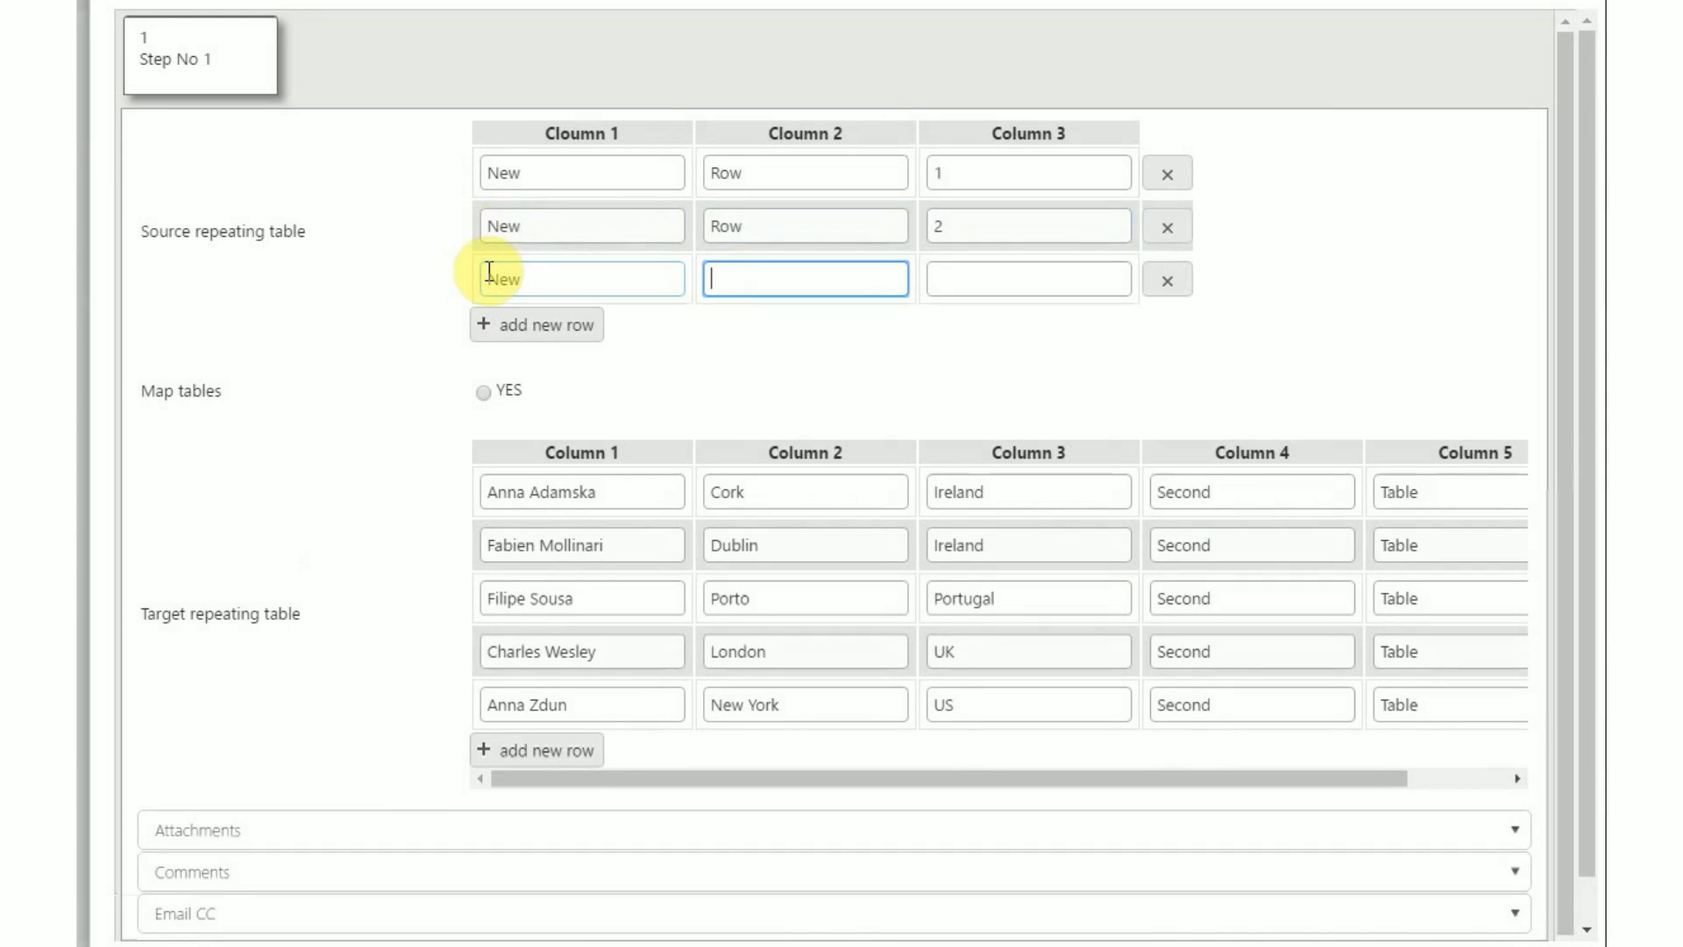
pyautogui.write('Row')
pyautogui.press('Tab')
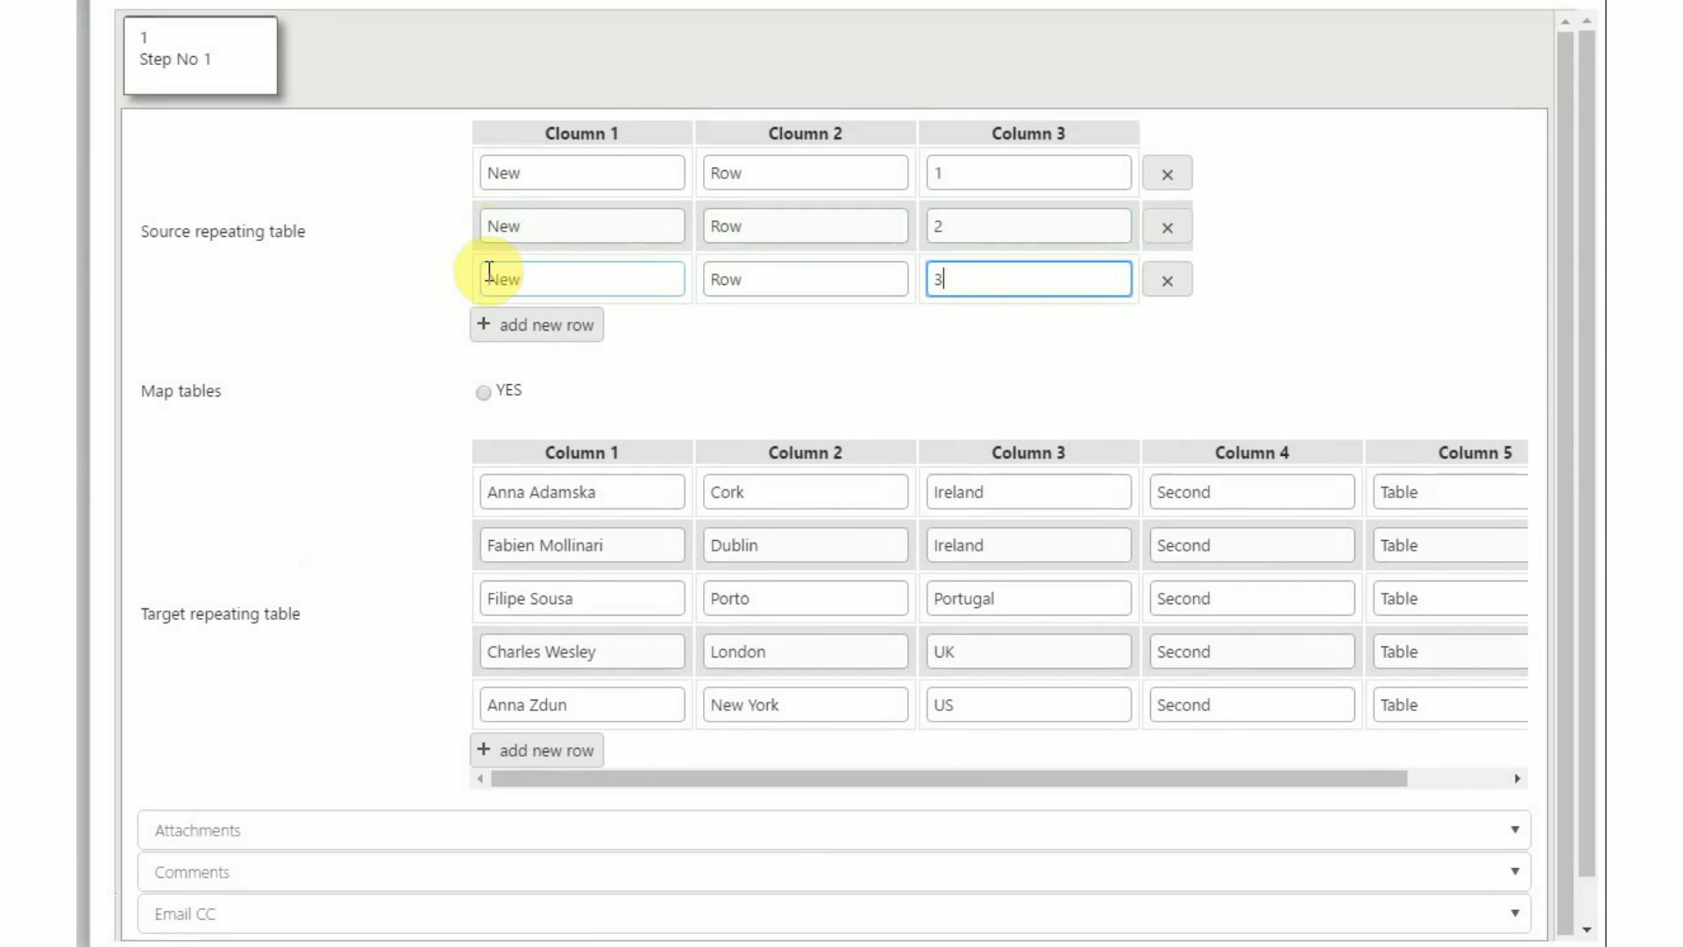
pyautogui.click(484, 395)
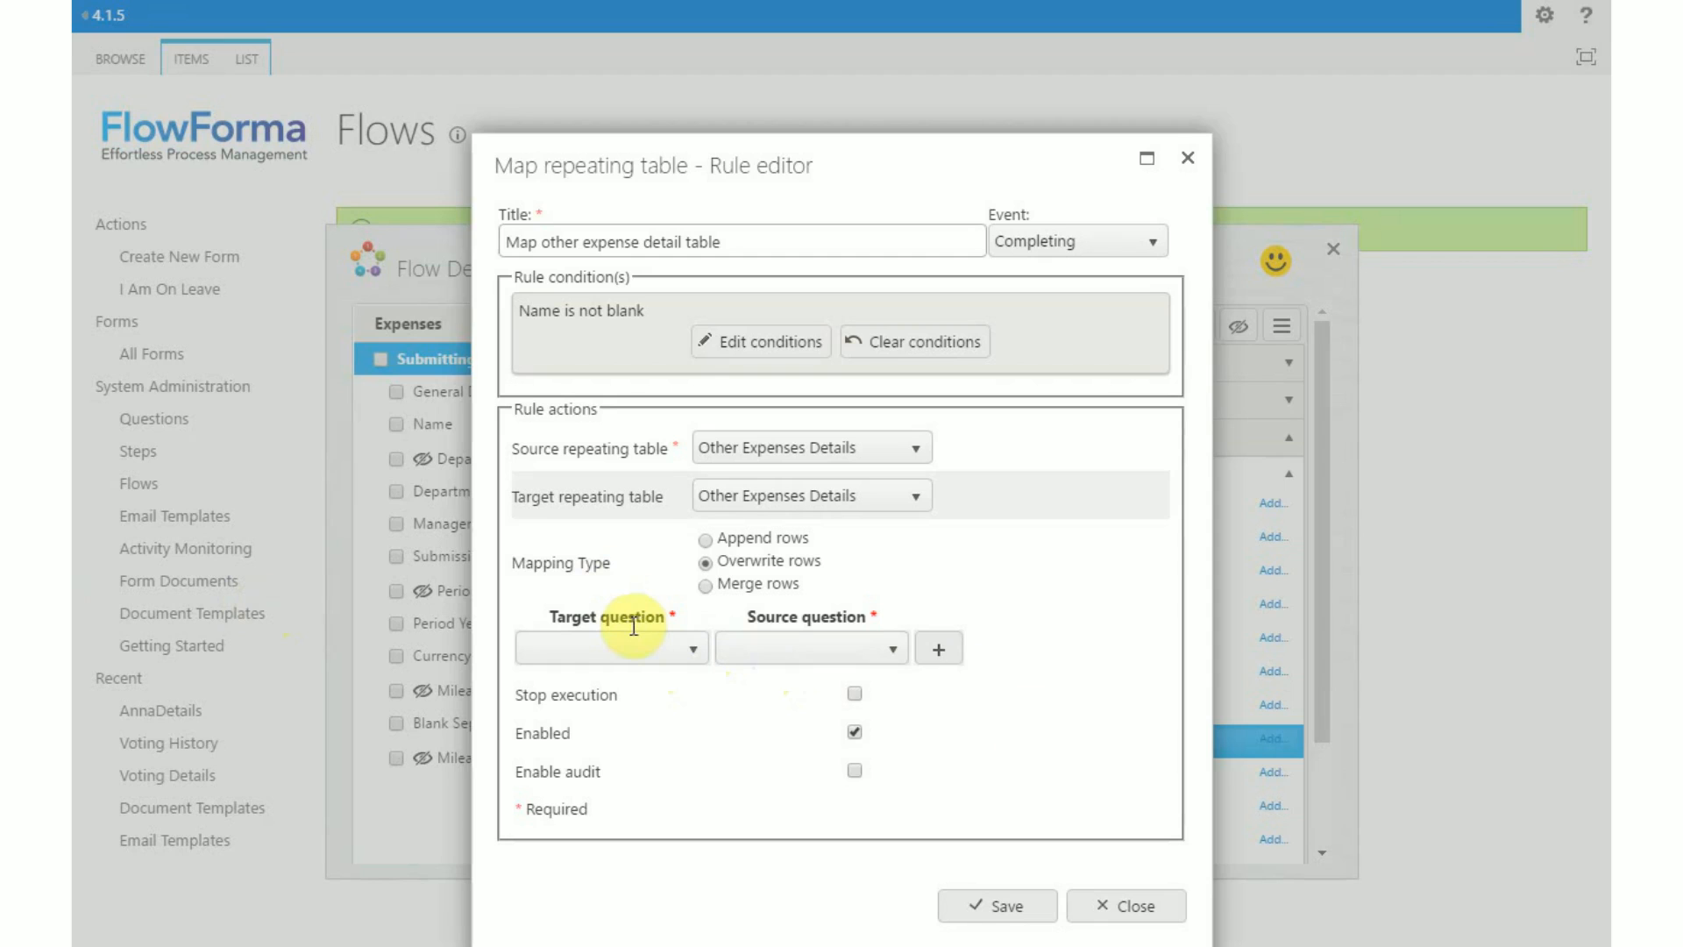
# - In the Map other expense detail table rule, map the Date target question to the Date source question
pyautogui.click(664, 648)
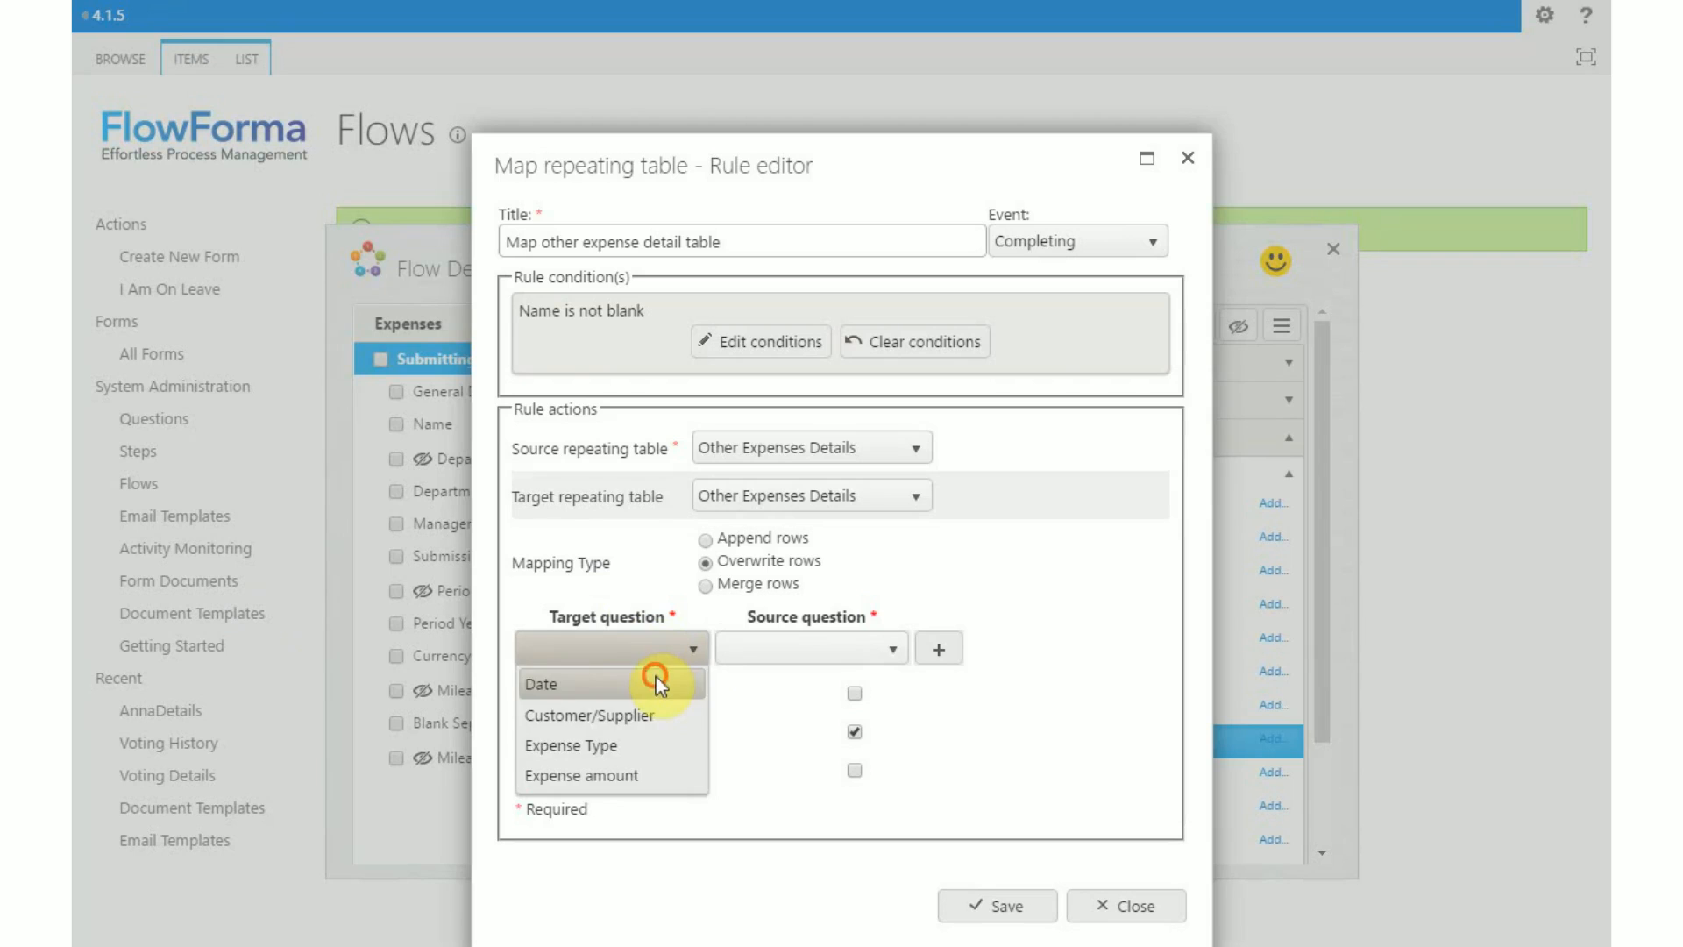
pyautogui.click(660, 684)
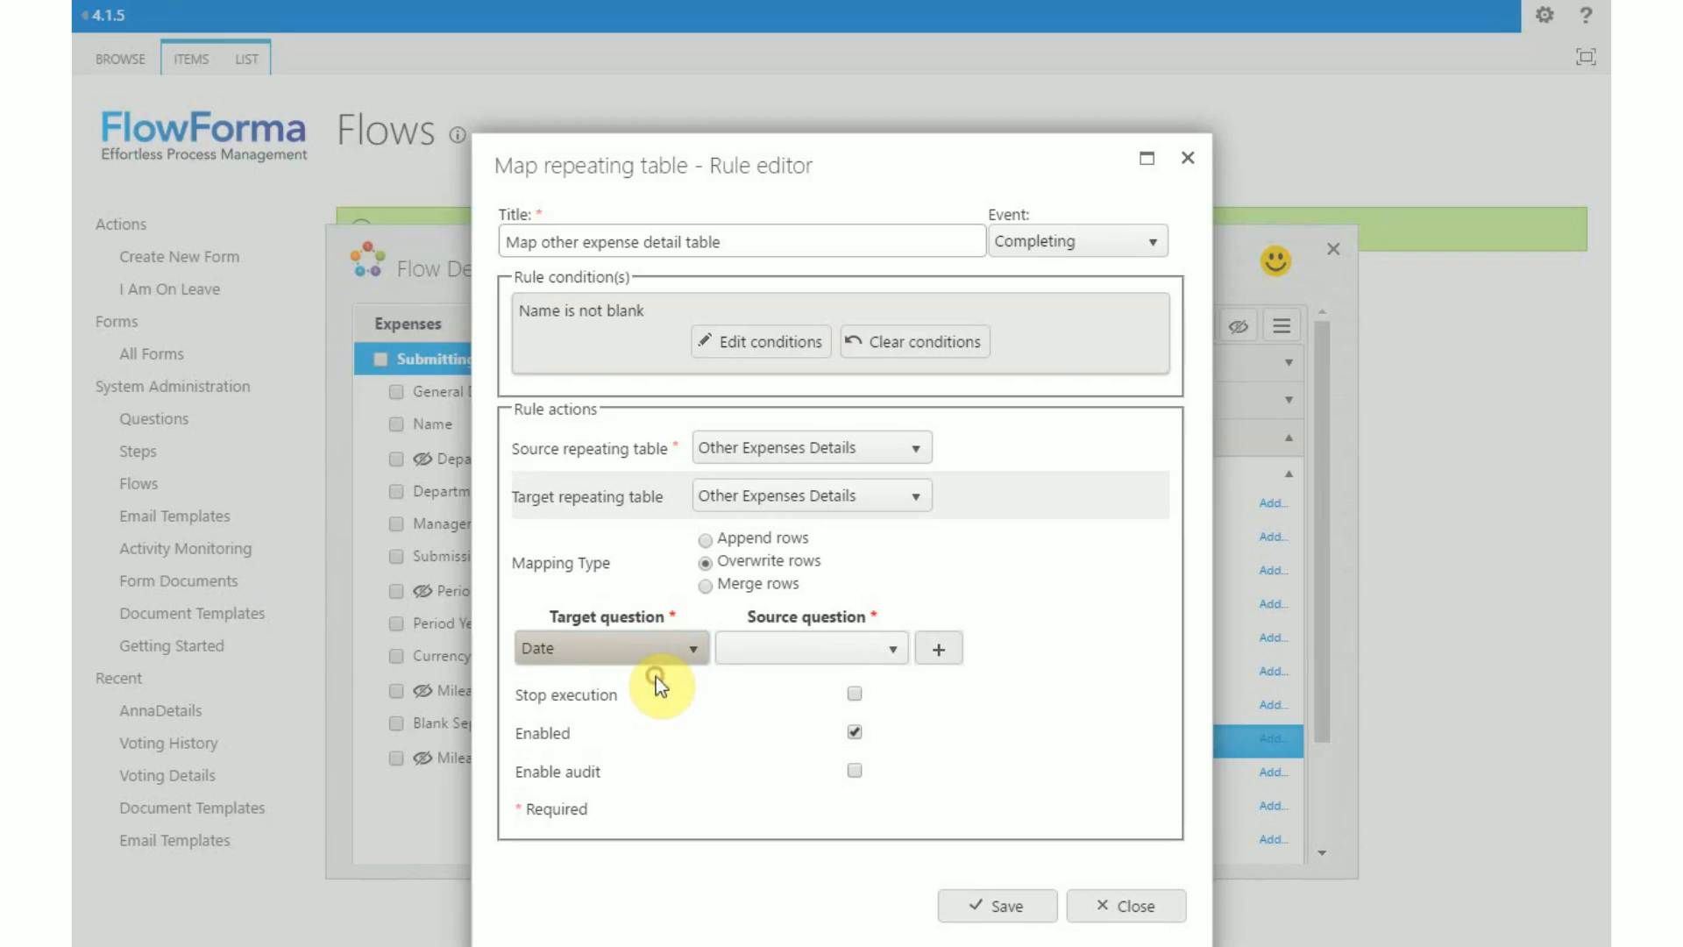
pyautogui.click(759, 649)
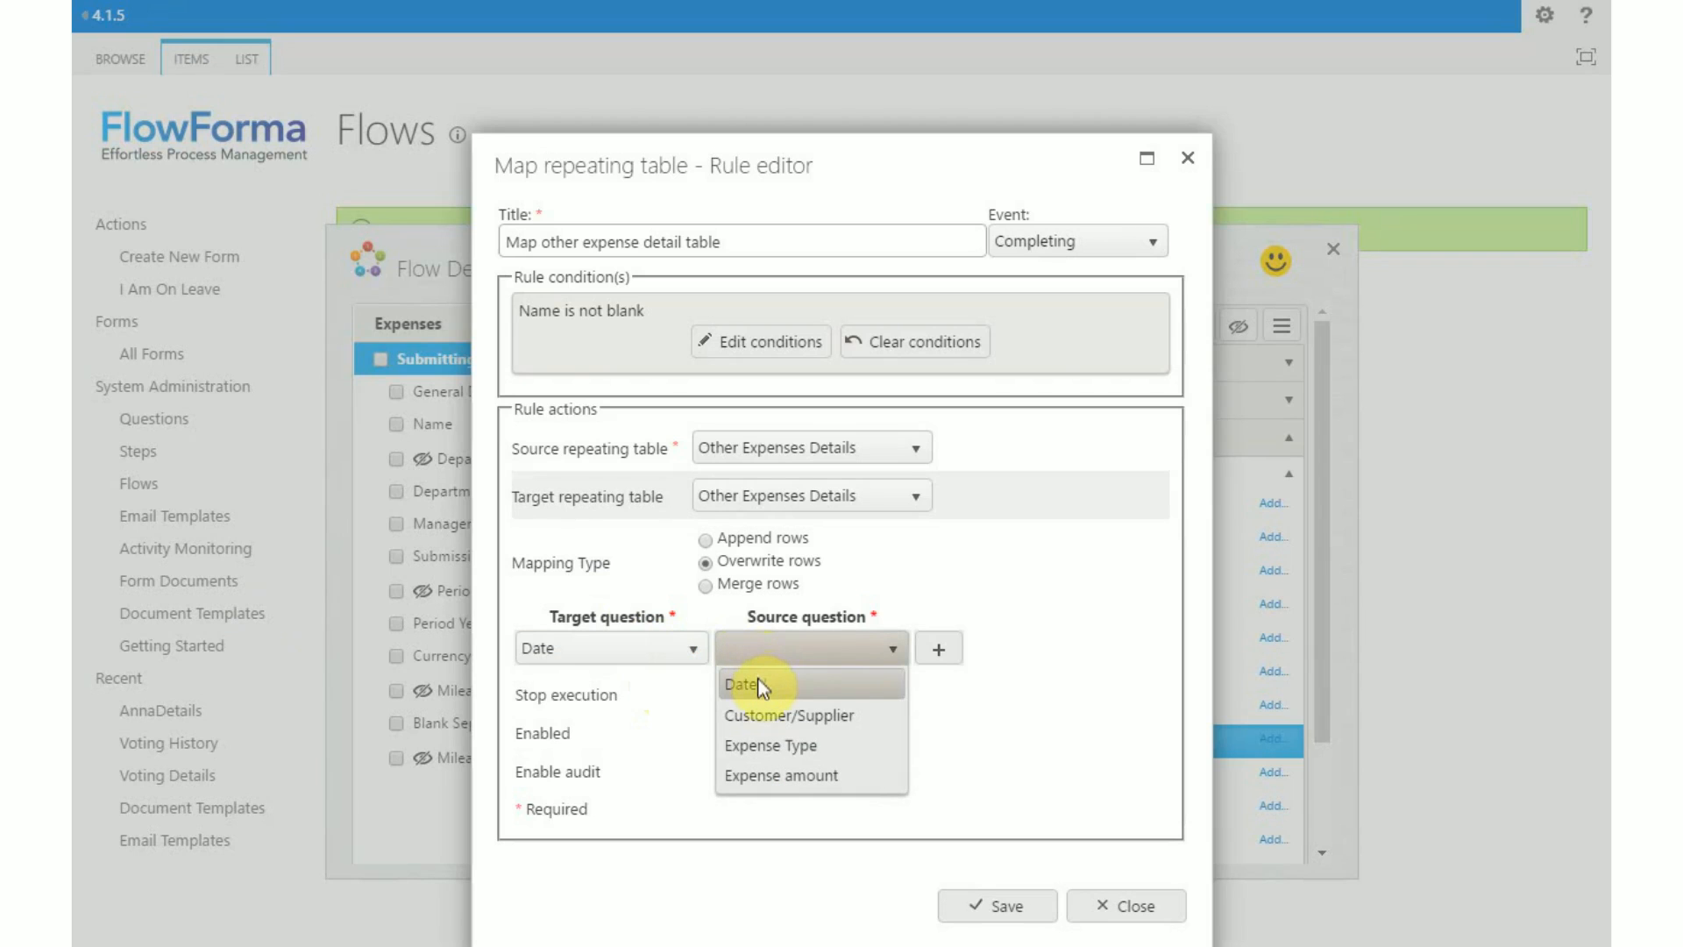
pyautogui.click(759, 686)
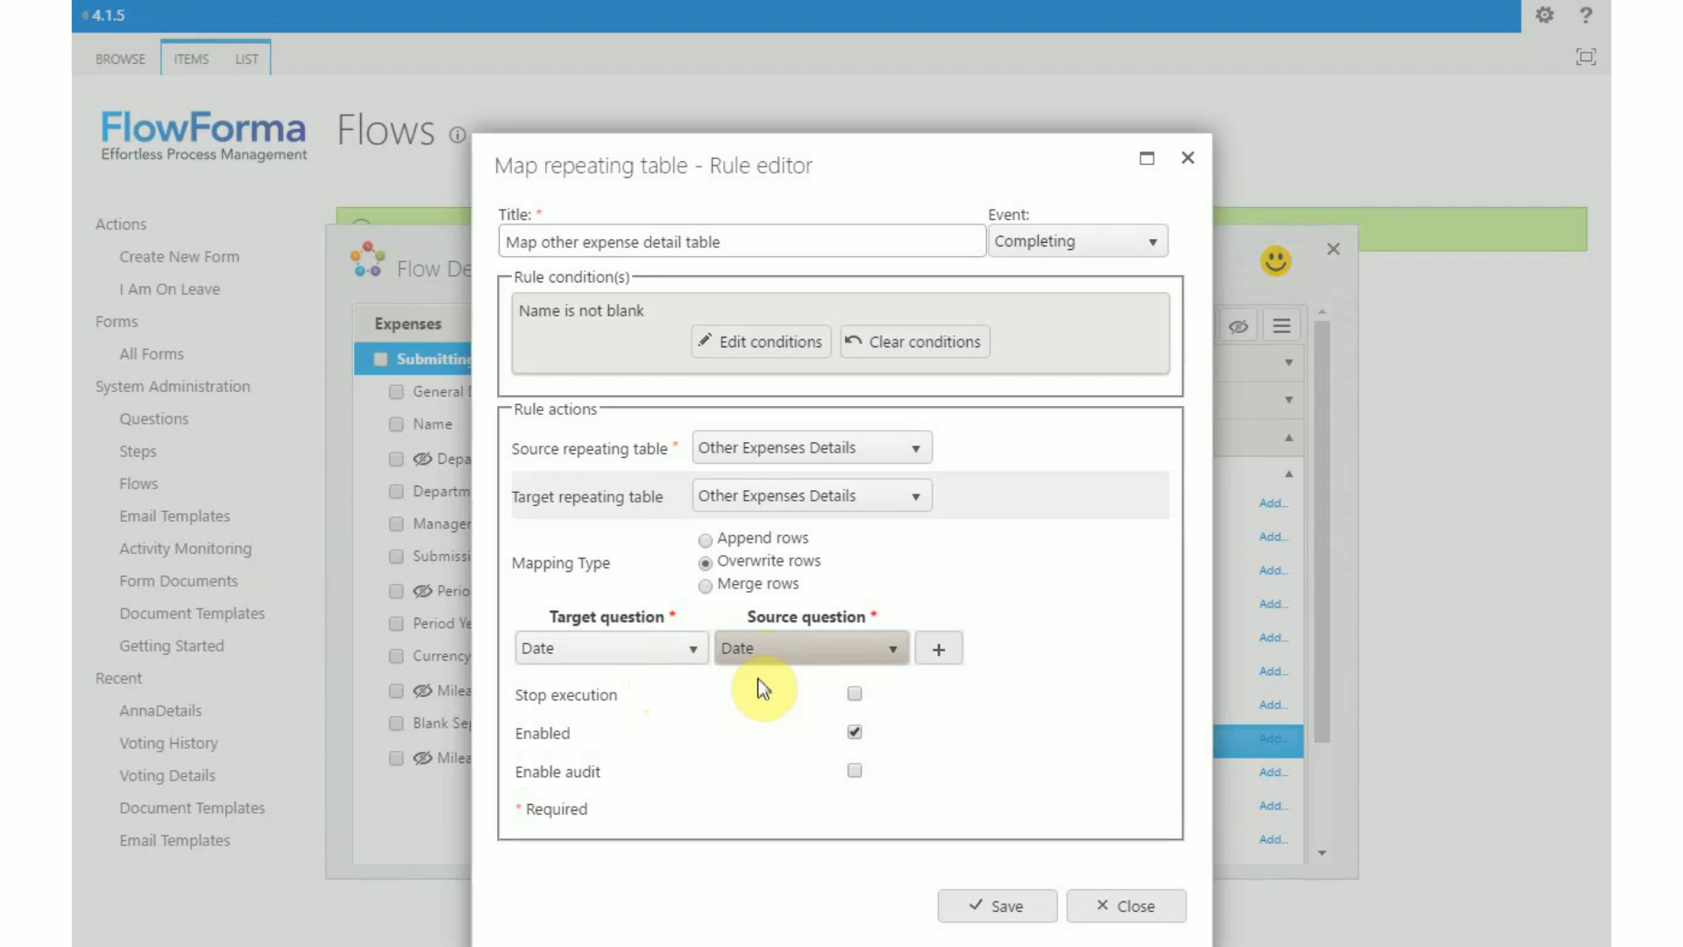
# - Add a second question mapping with Customer/Supplier as both the target and the source question
pyautogui.click(938, 653)
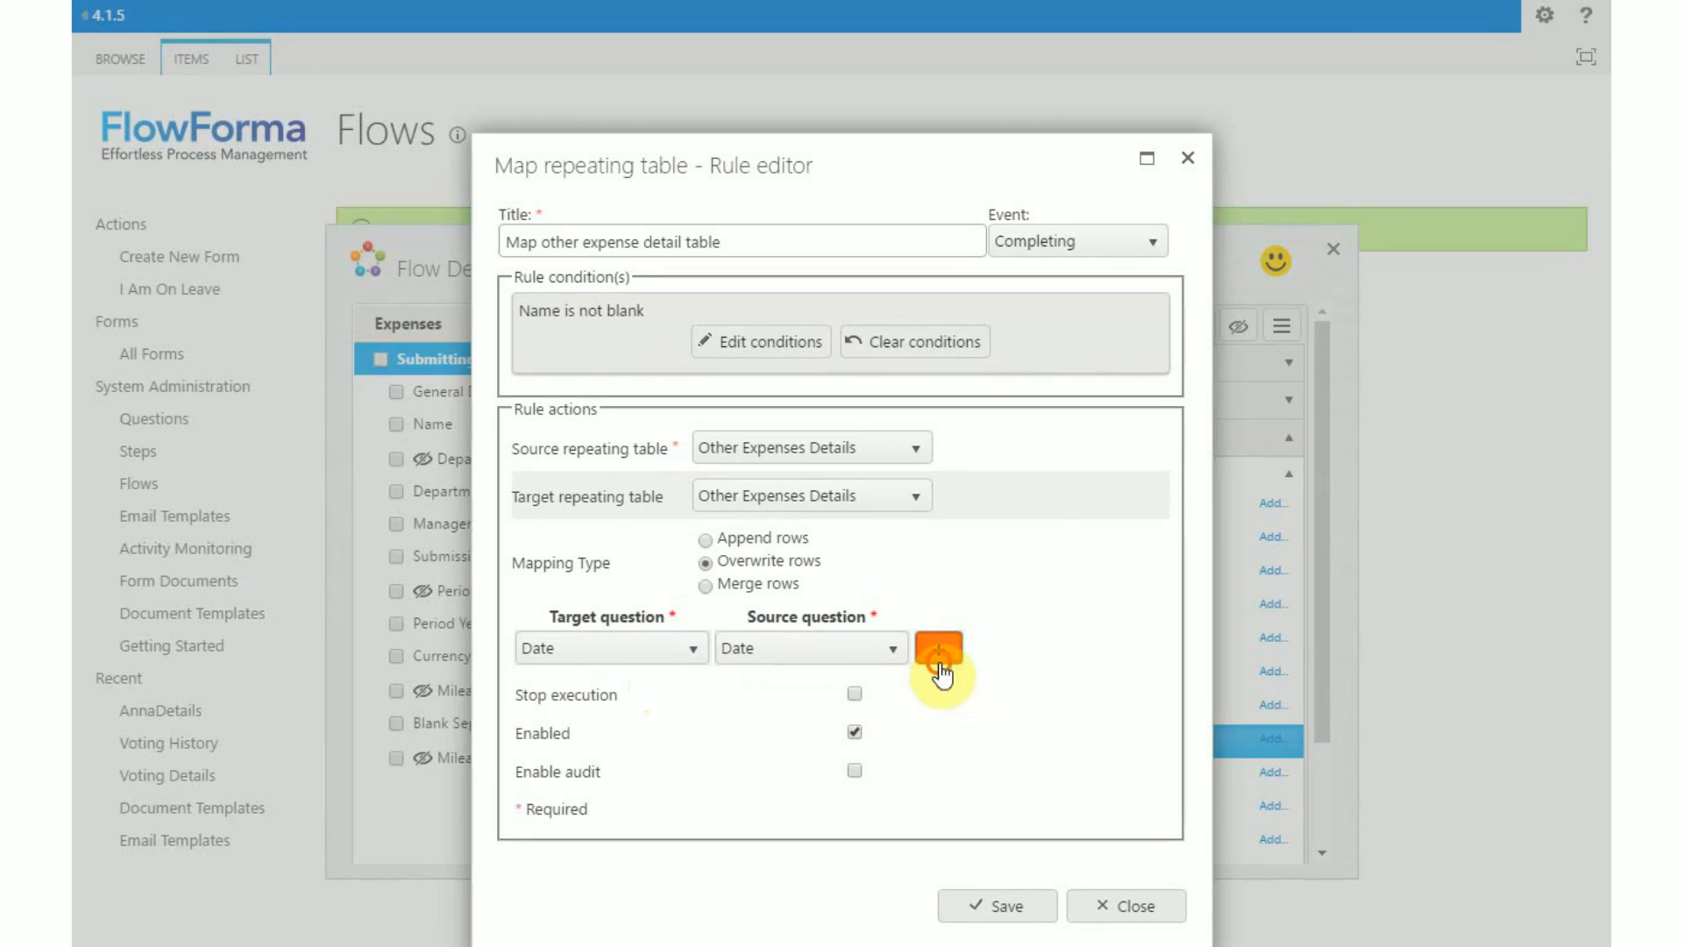
pyautogui.click(647, 706)
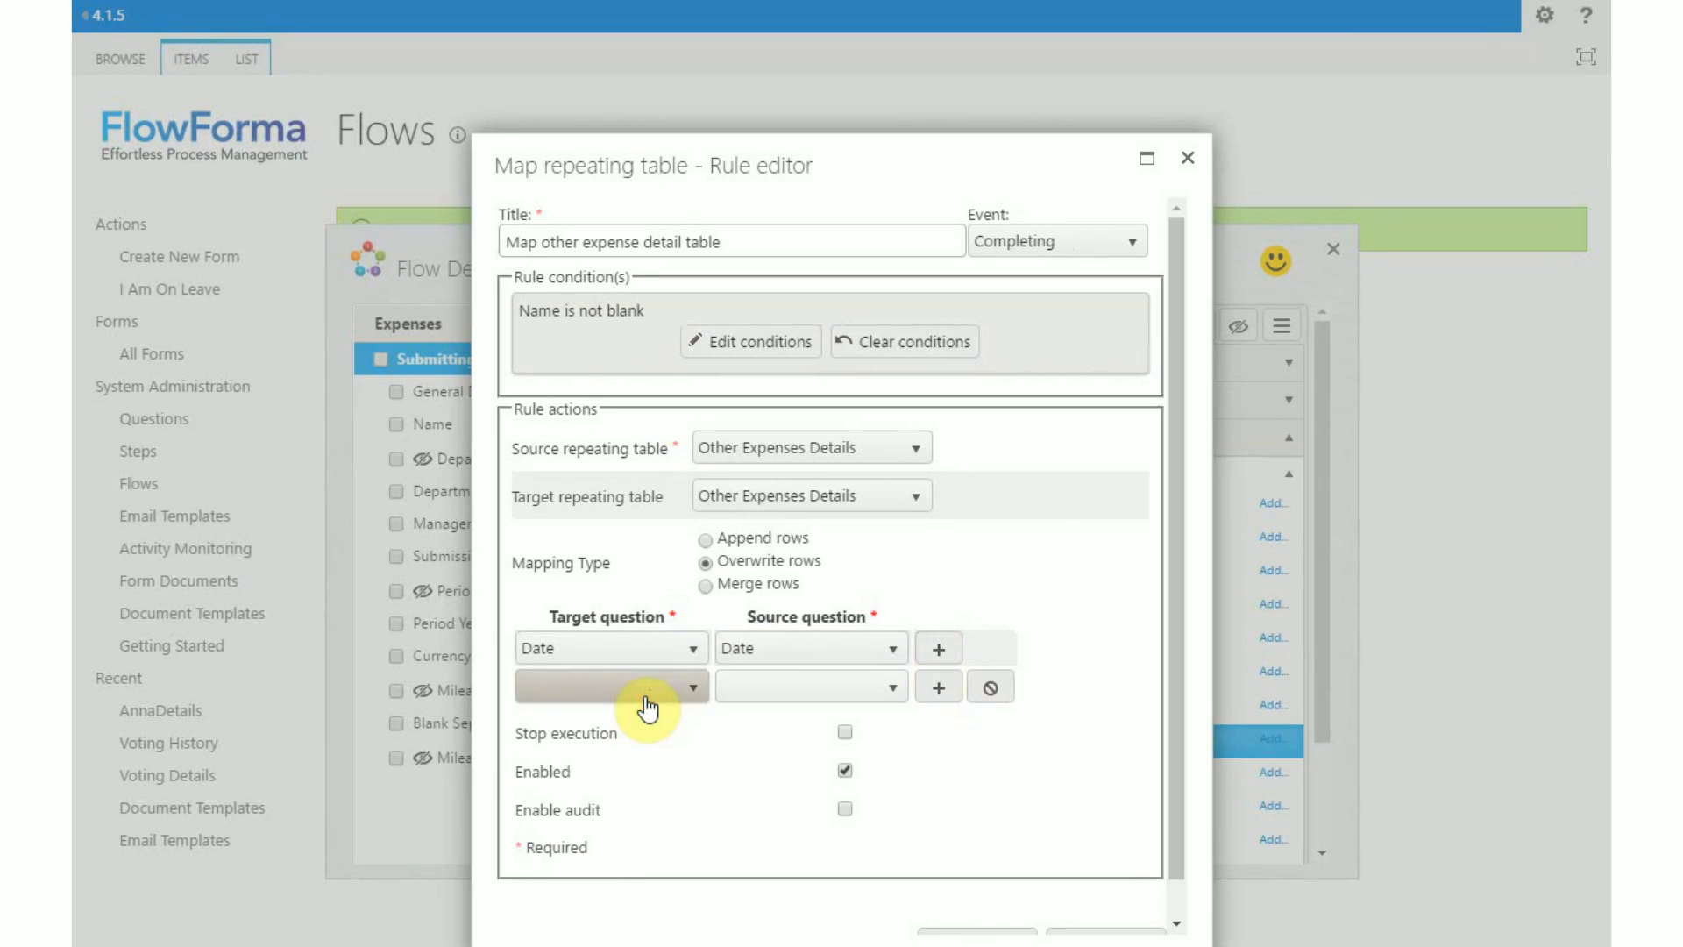
pyautogui.click(647, 706)
pyautogui.click(638, 759)
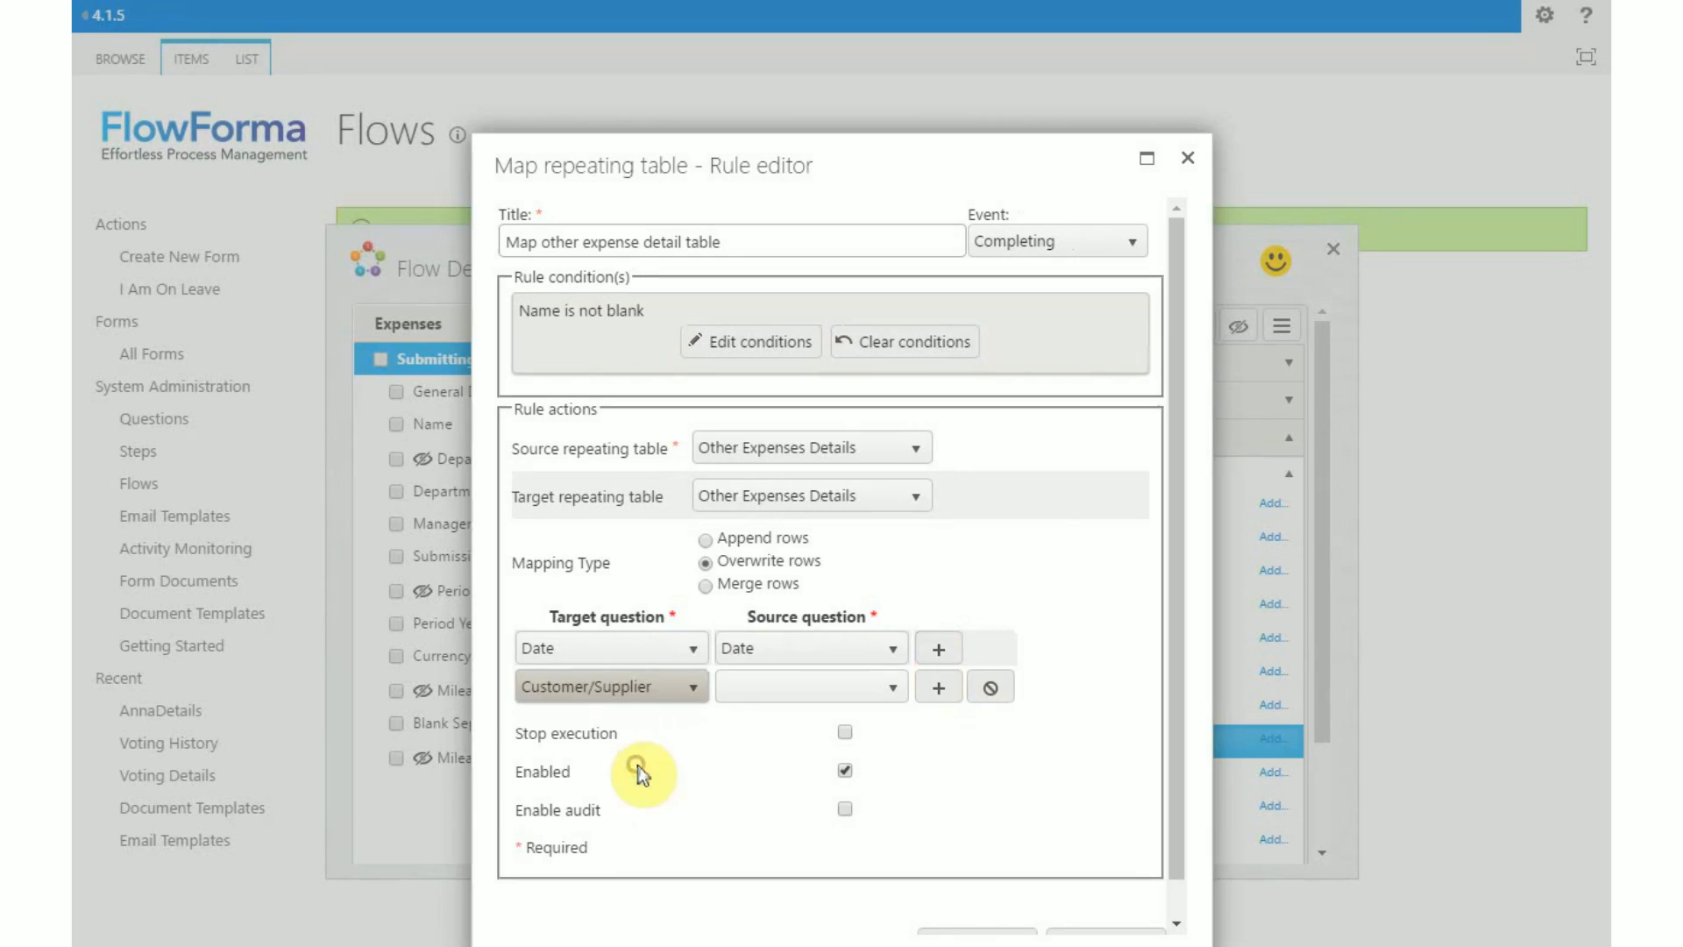
pyautogui.click(738, 697)
pyautogui.click(743, 752)
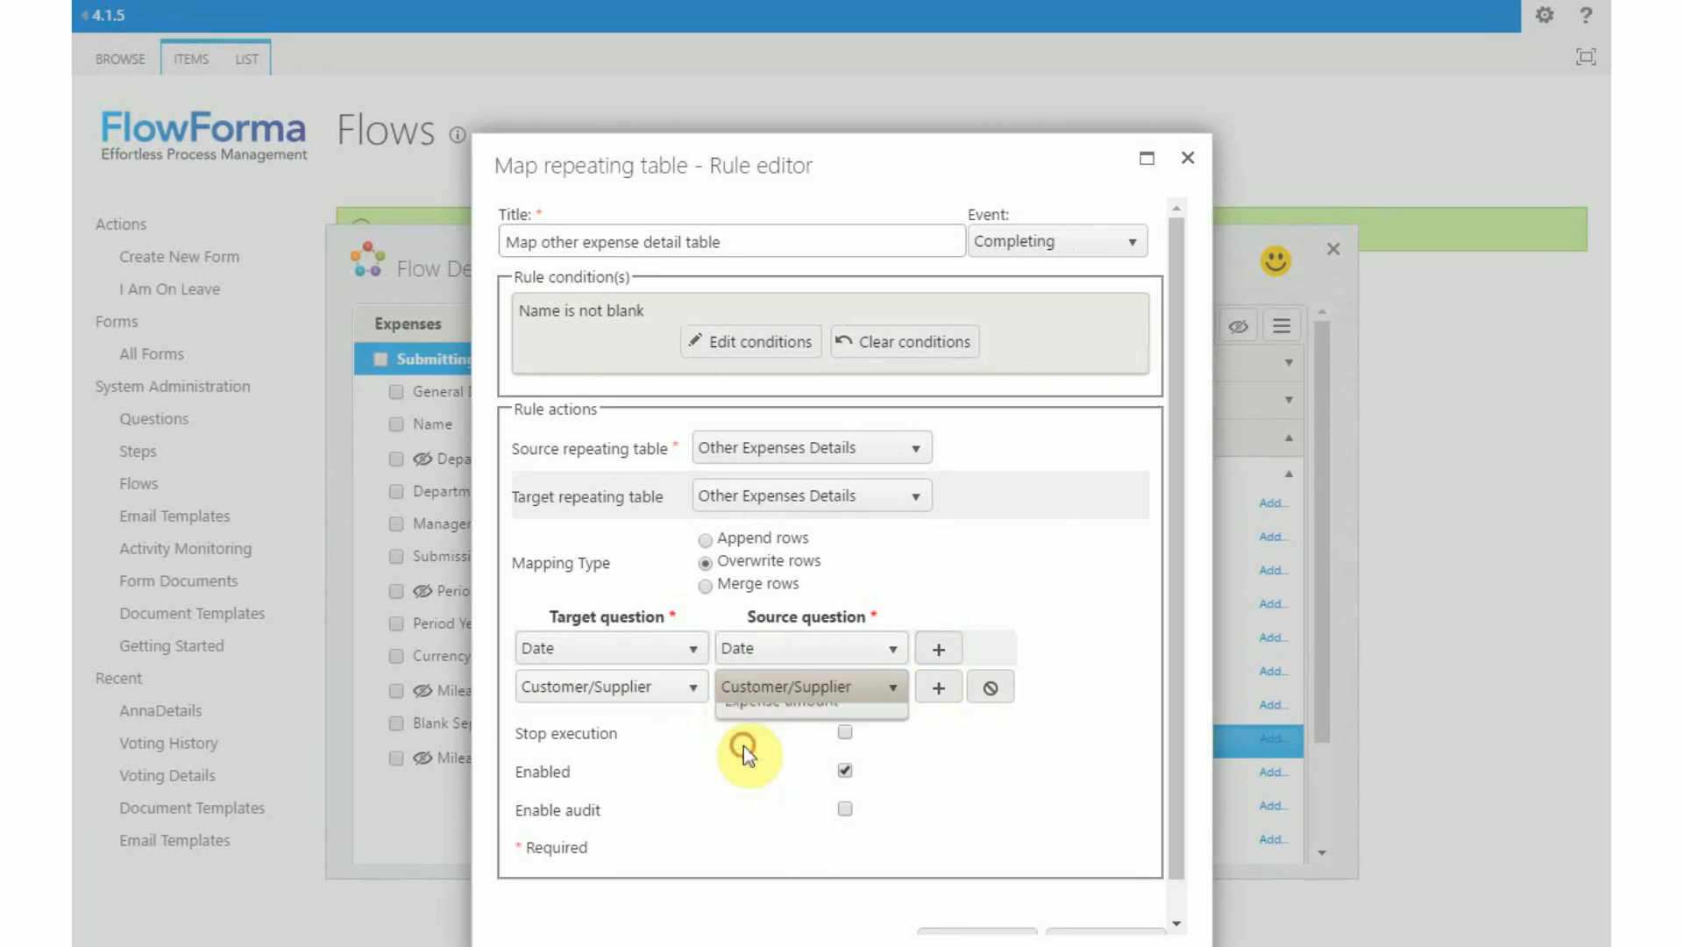
# - Add a third question mapping with Expense Type as both the target and the source question
pyautogui.click(936, 688)
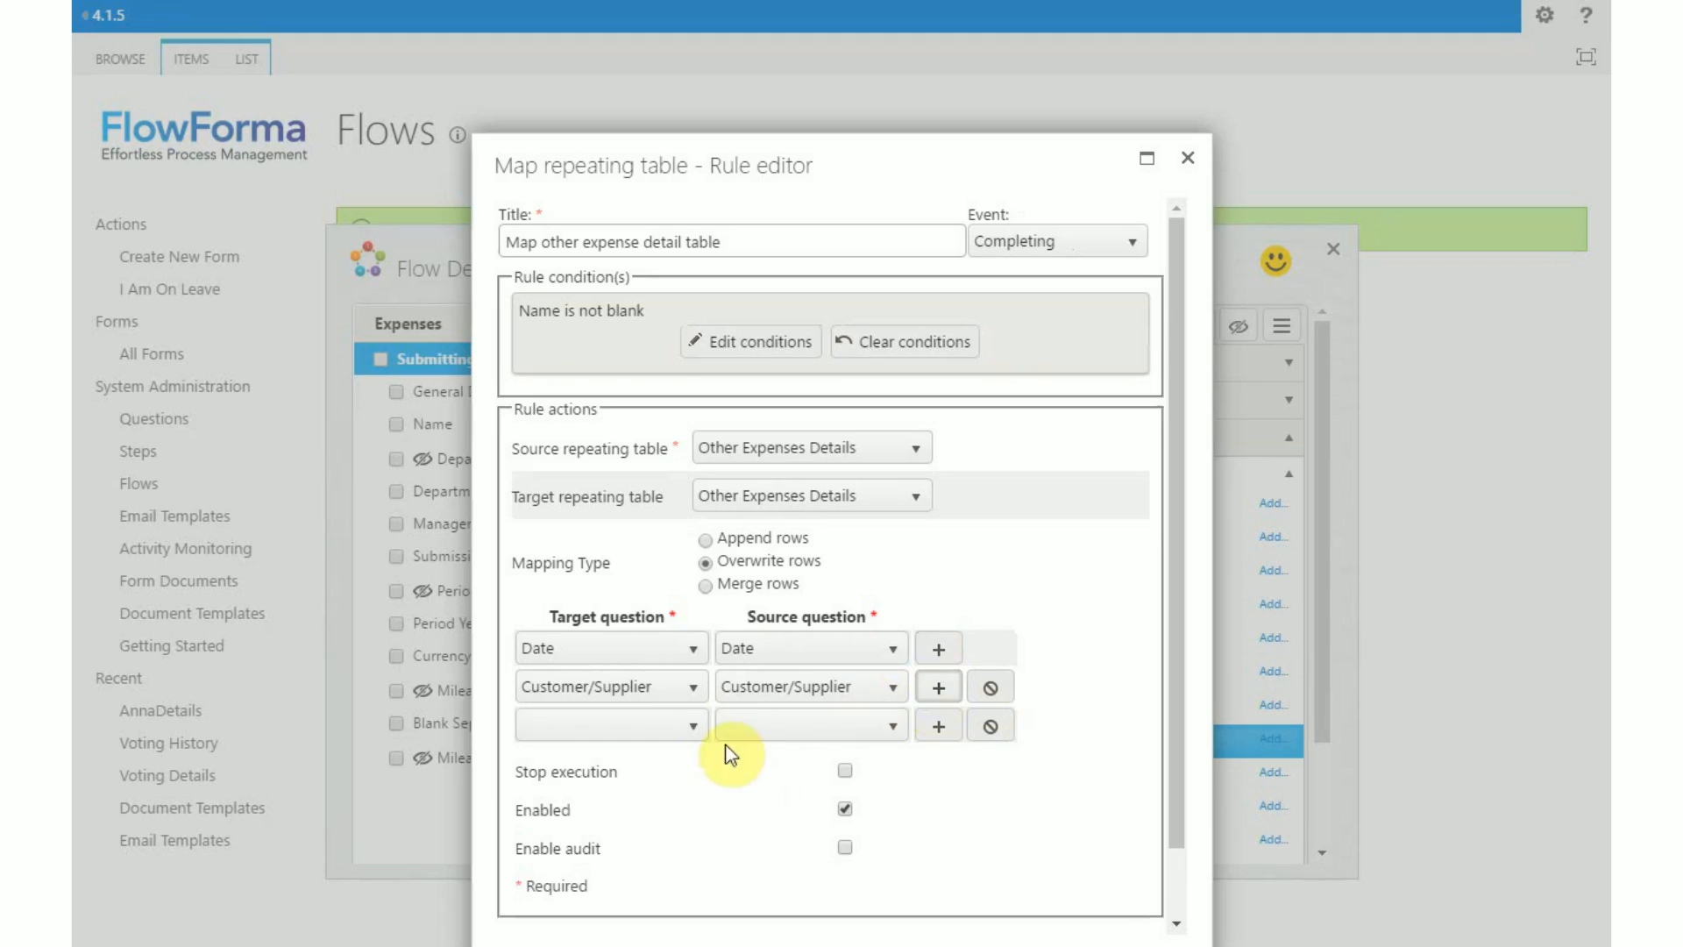
pyautogui.click(689, 729)
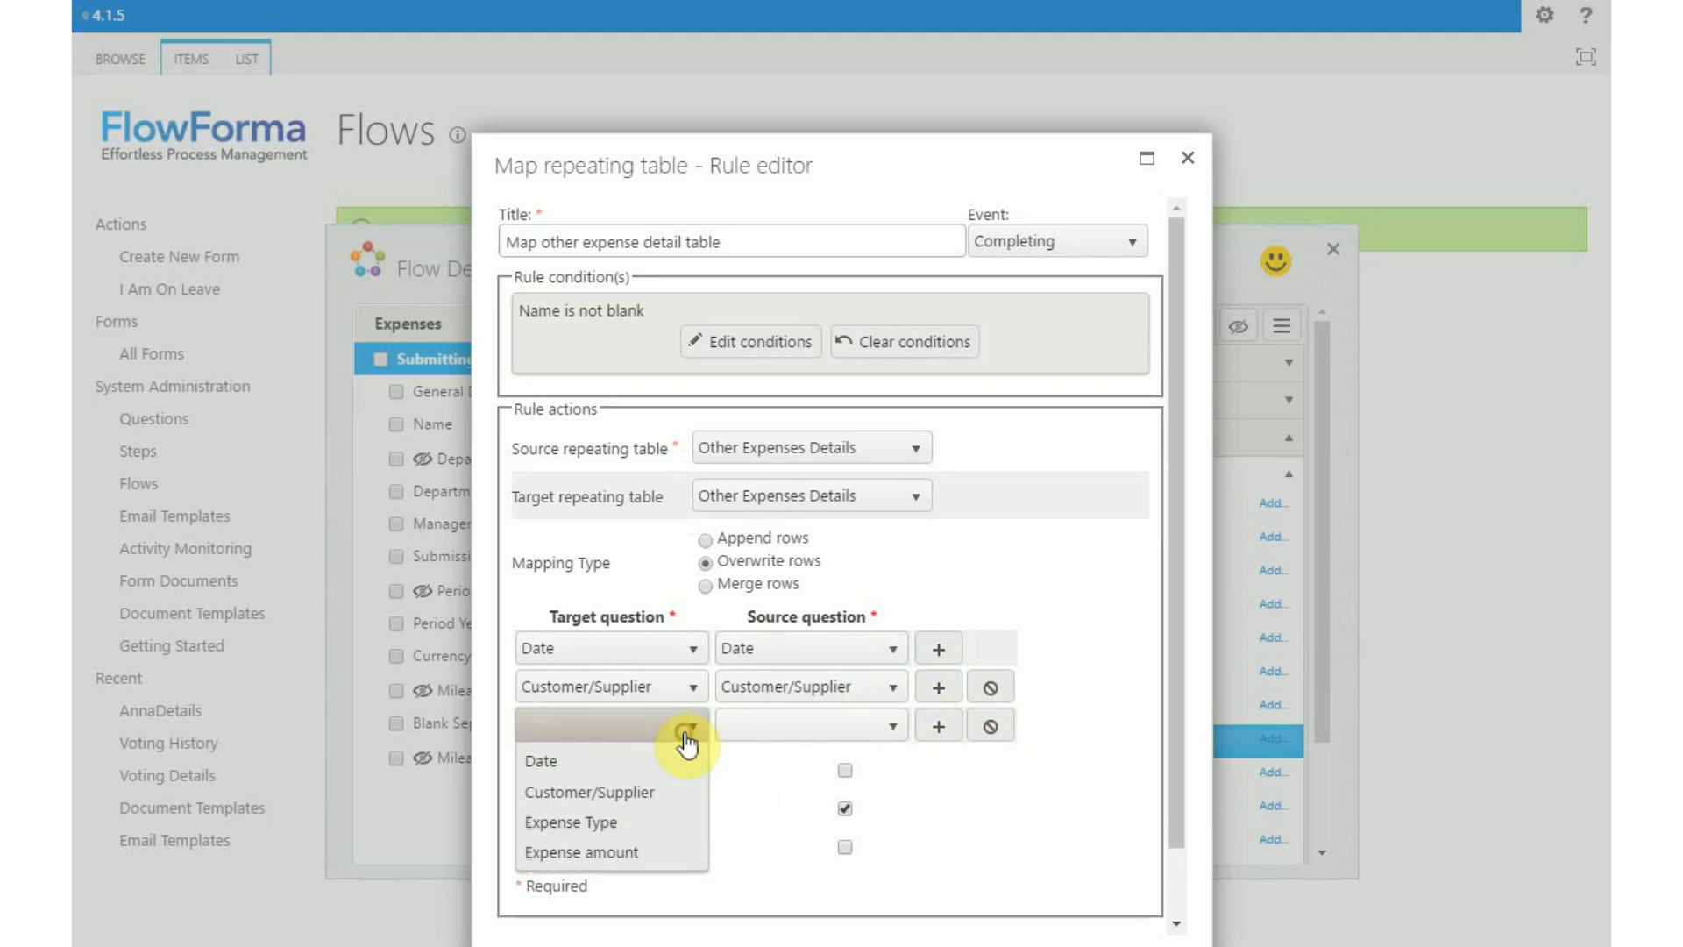
pyautogui.click(659, 823)
pyautogui.click(765, 740)
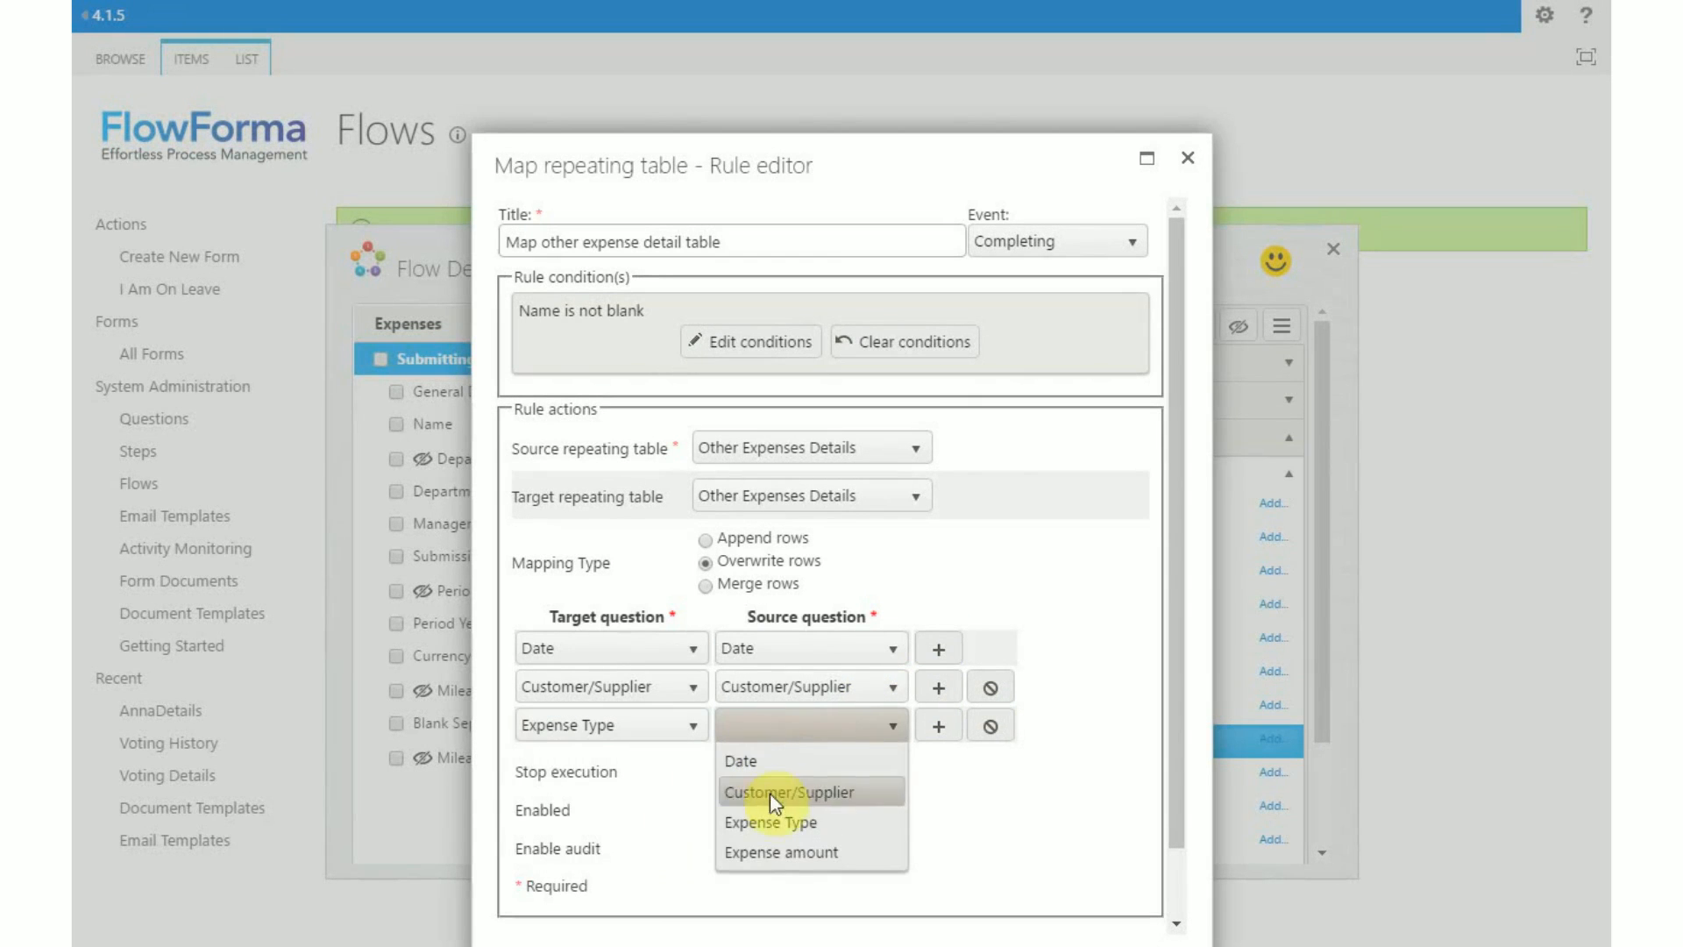
pyautogui.click(772, 821)
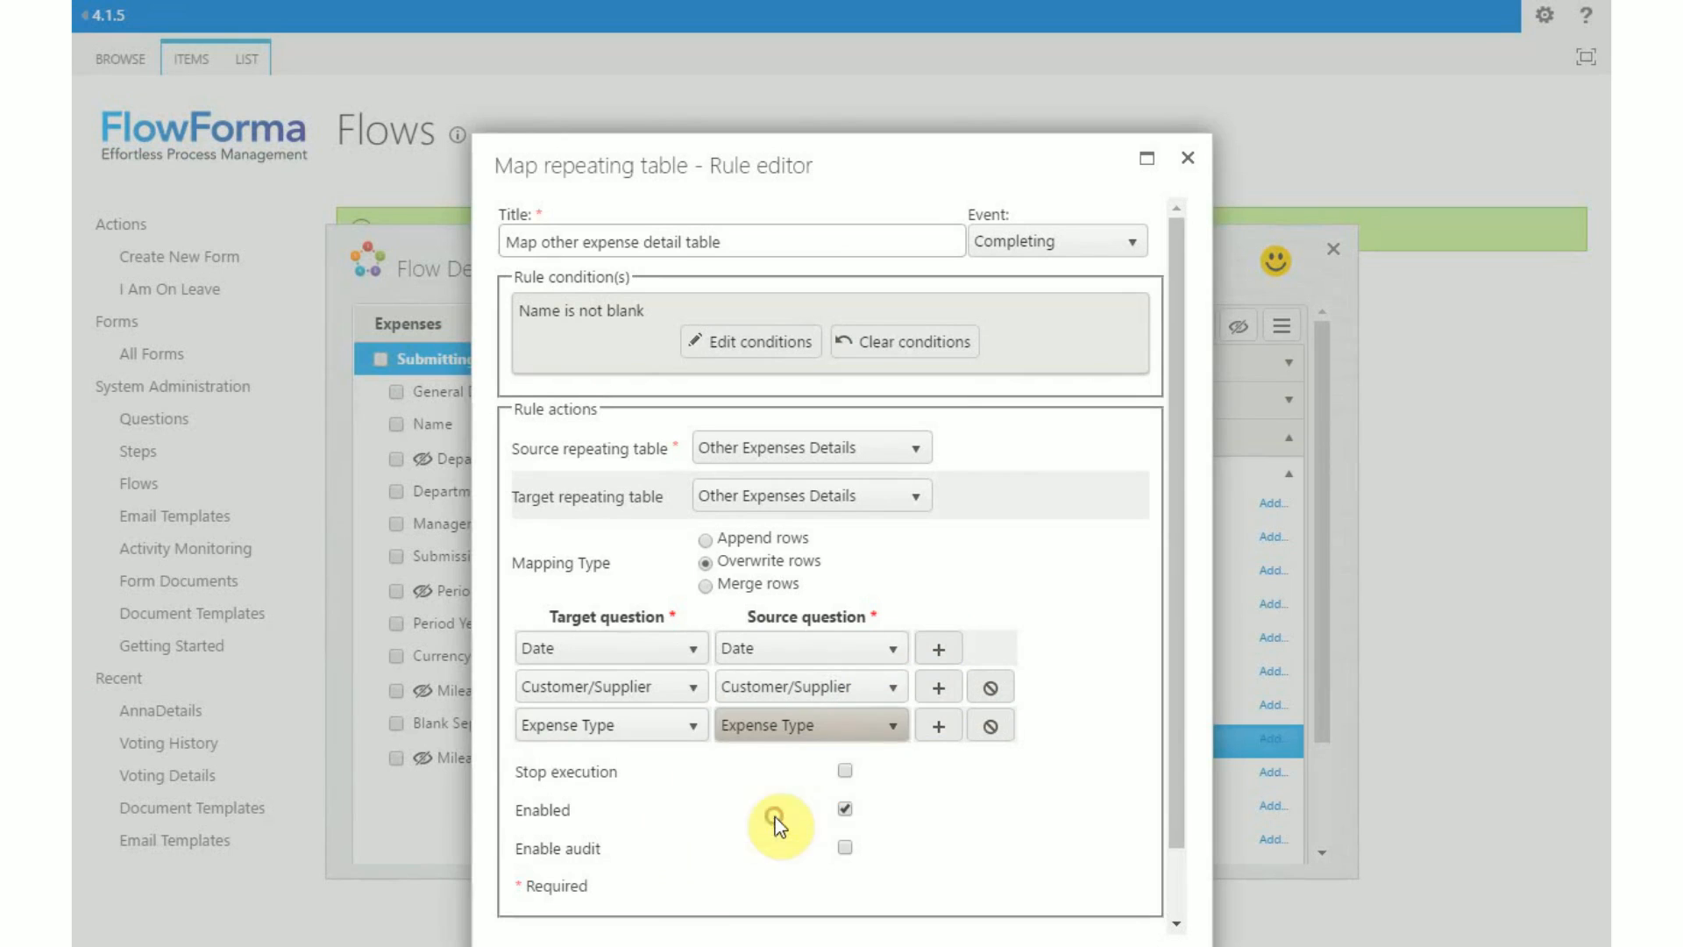
# - Add a fourth question mapping from source Expense amount to target Expense amount, and turn on Stop execution for the rule
pyautogui.click(938, 725)
pyautogui.click(673, 767)
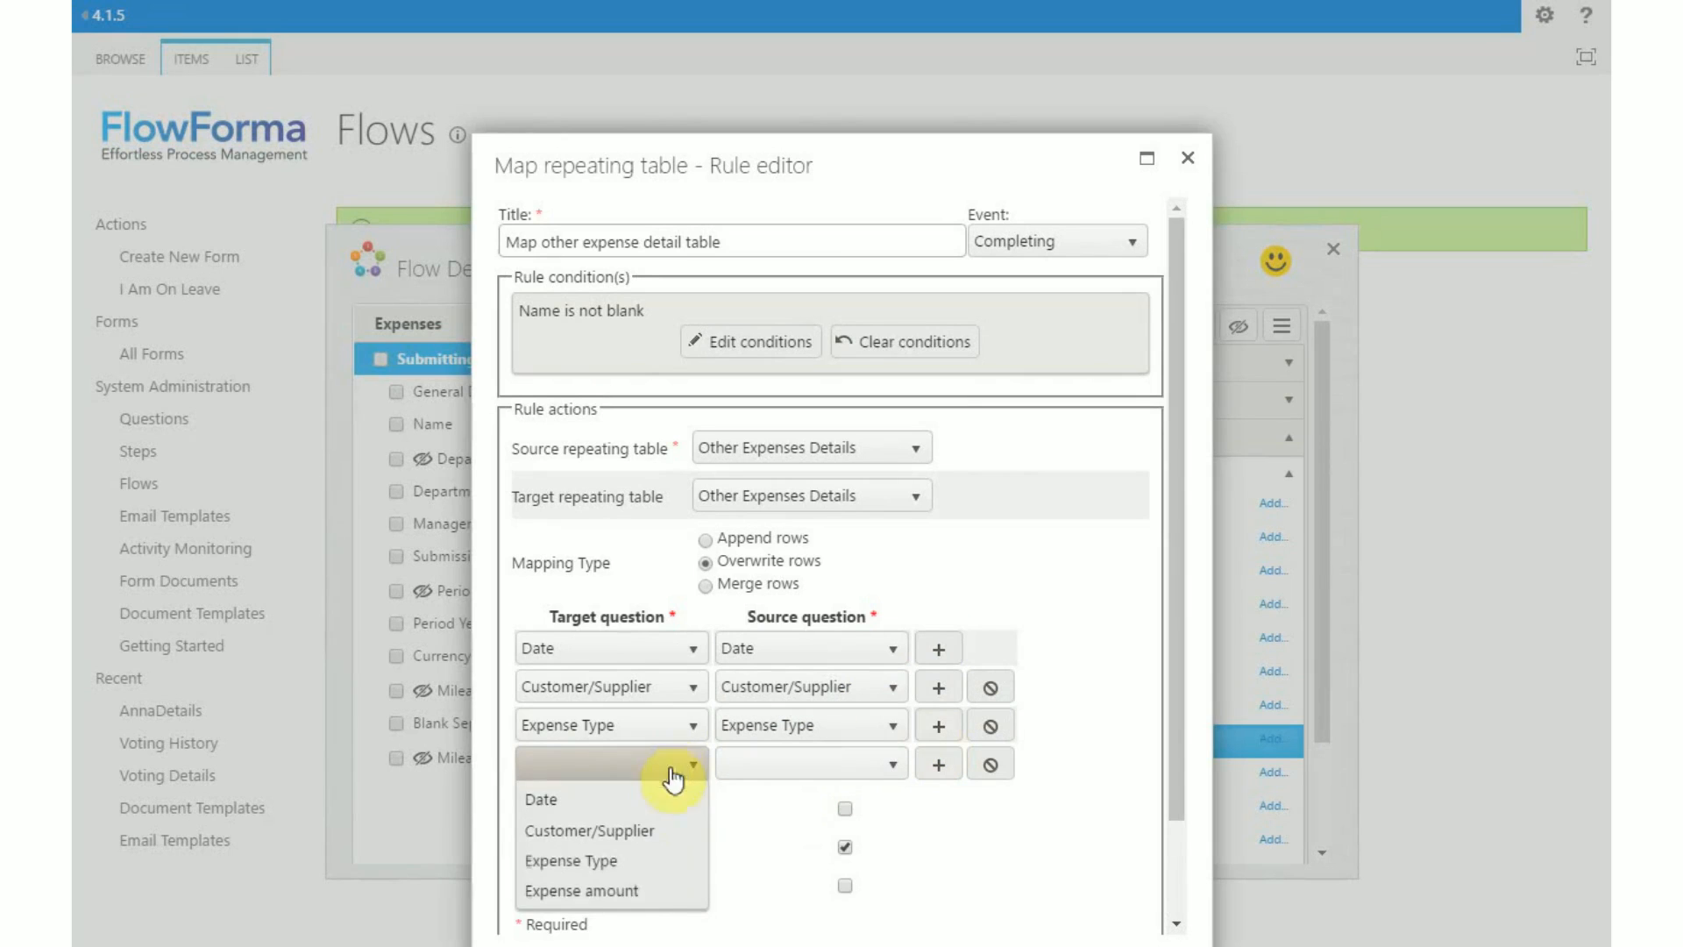
pyautogui.click(636, 892)
pyautogui.click(863, 777)
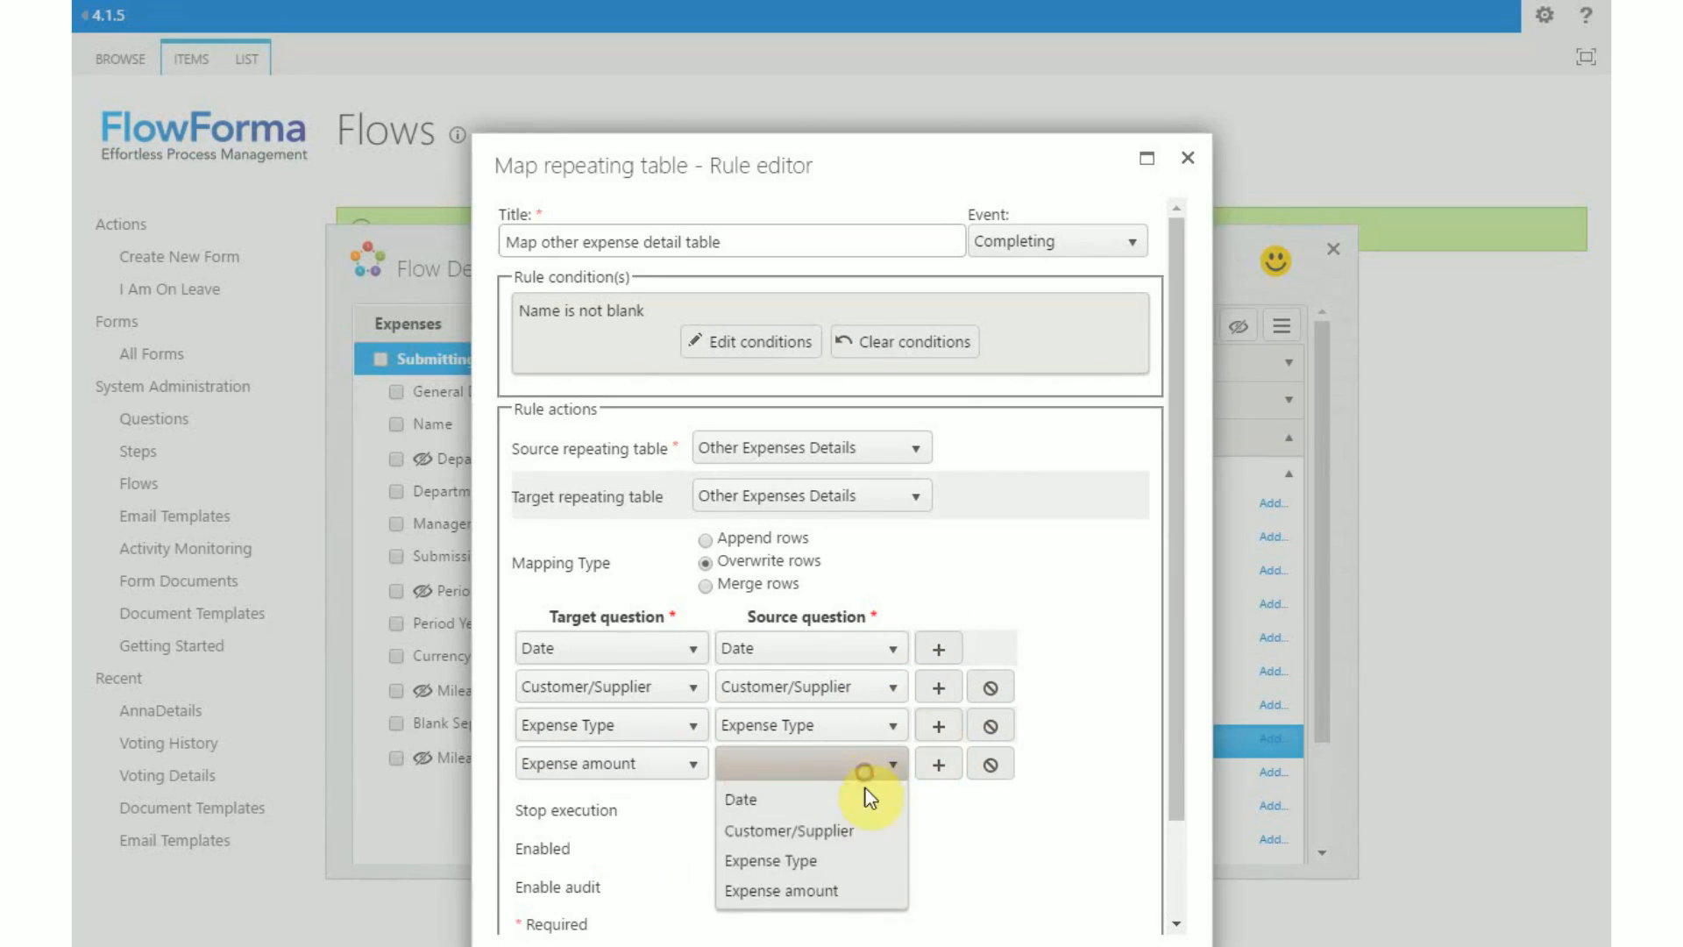
pyautogui.click(861, 879)
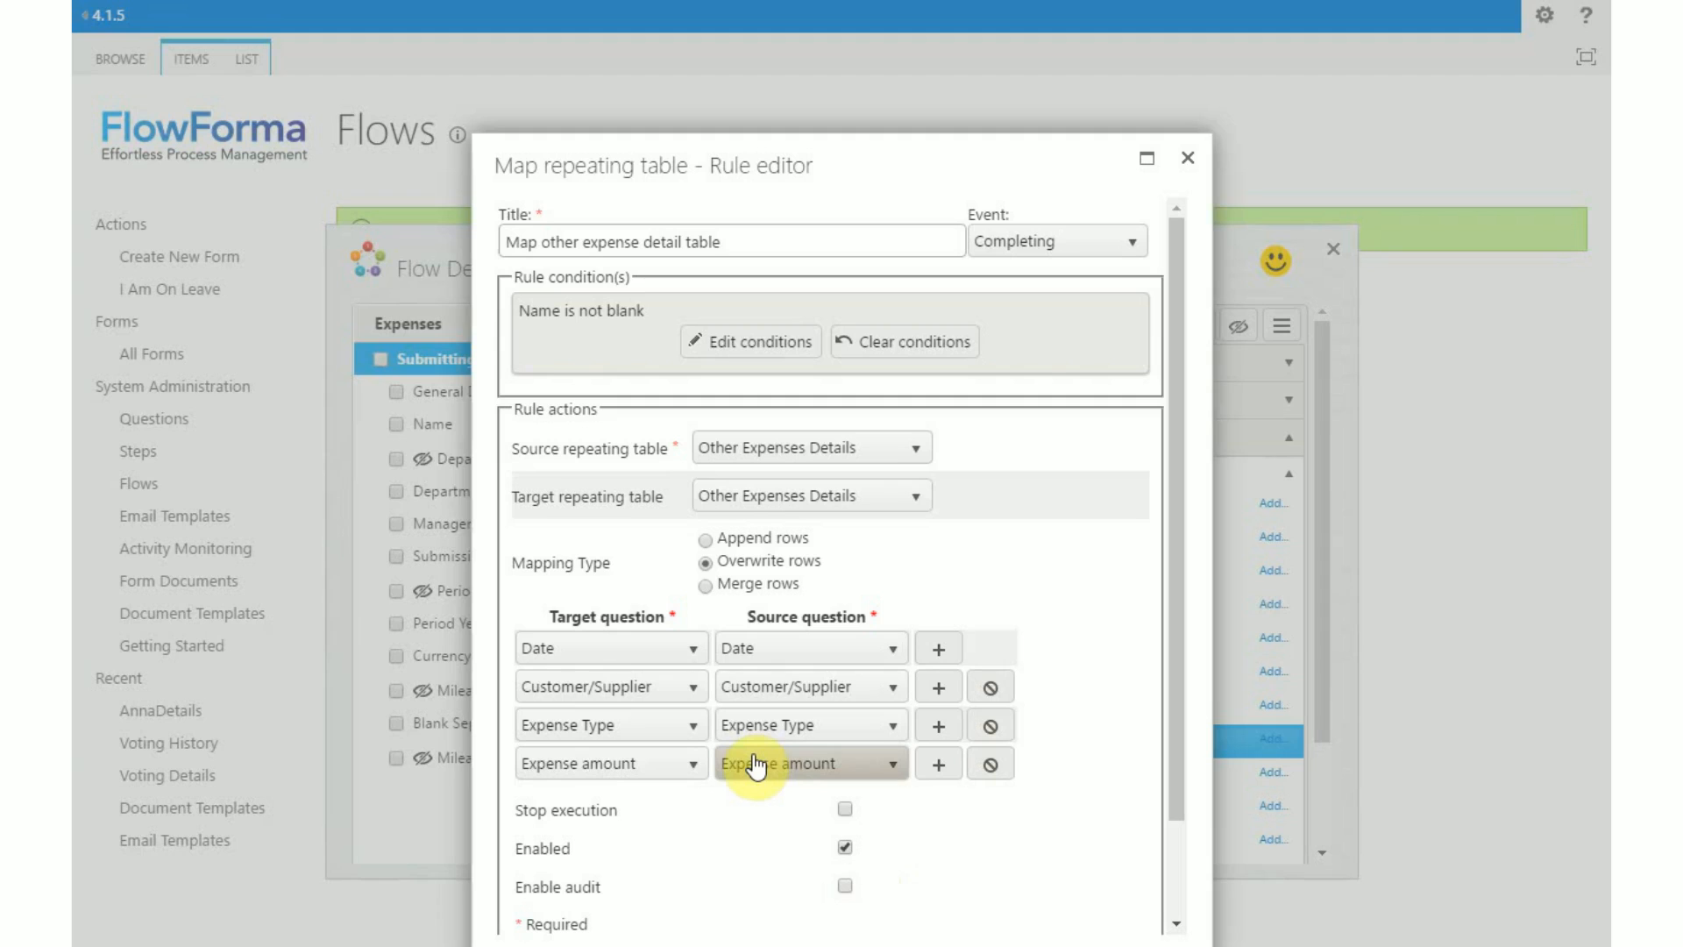
pyautogui.click(844, 809)
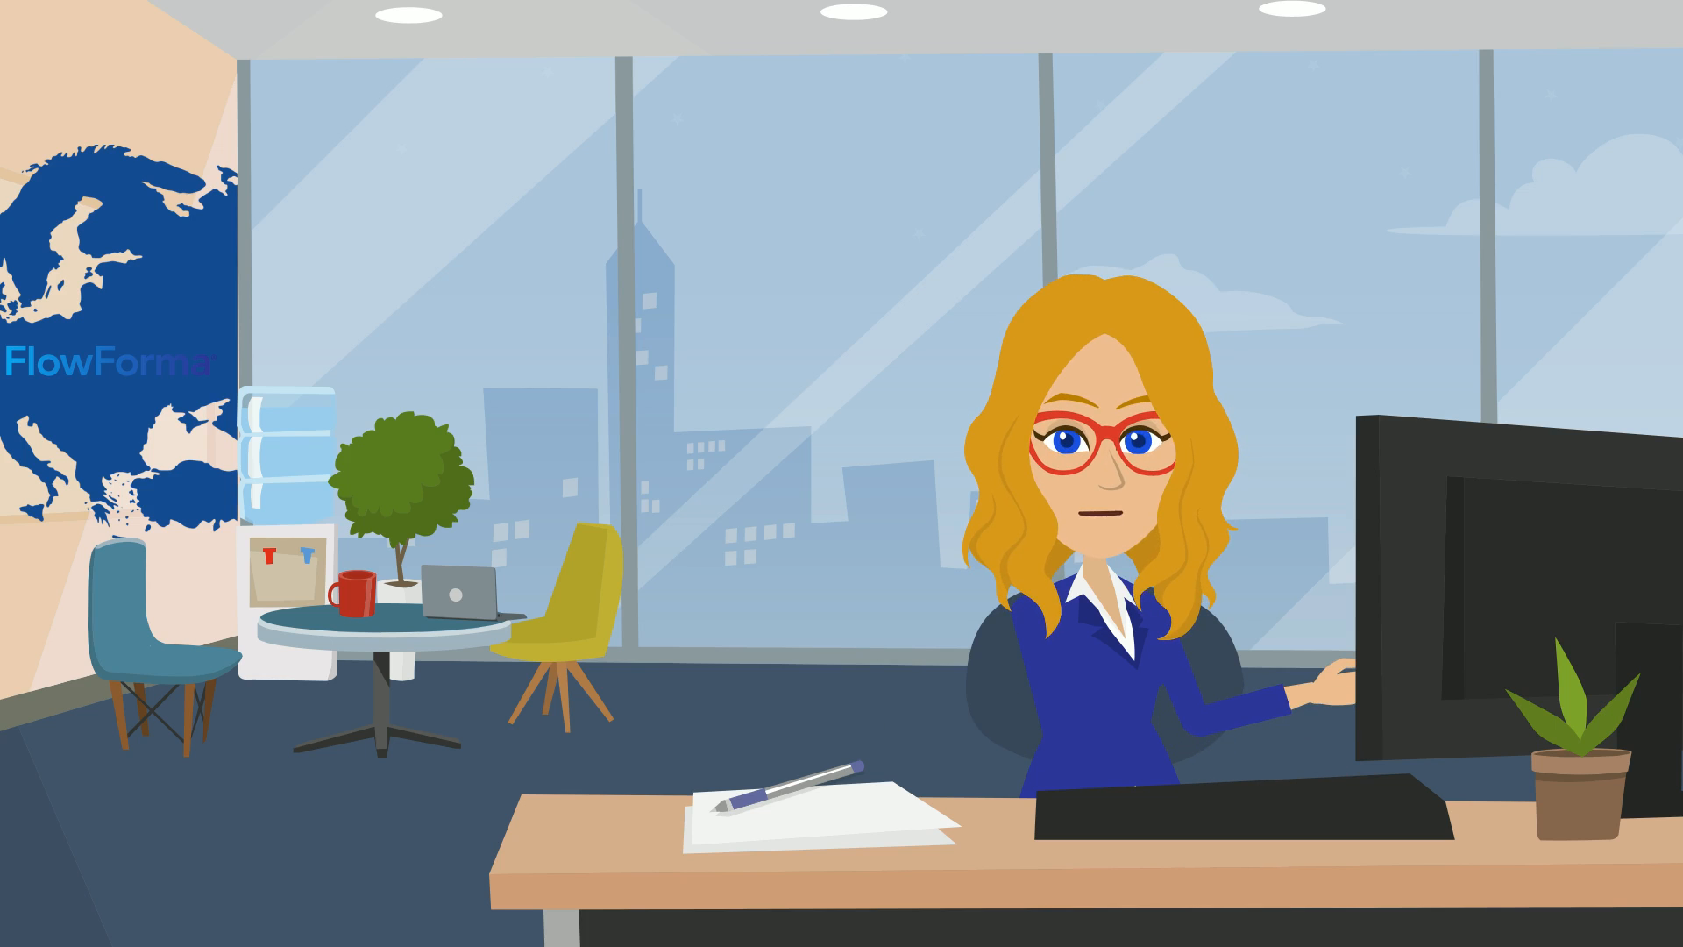
# - Enter Technical department amounts of €5, €10 and €15 on three rows of the new form's table
pyautogui.click(609, 412)
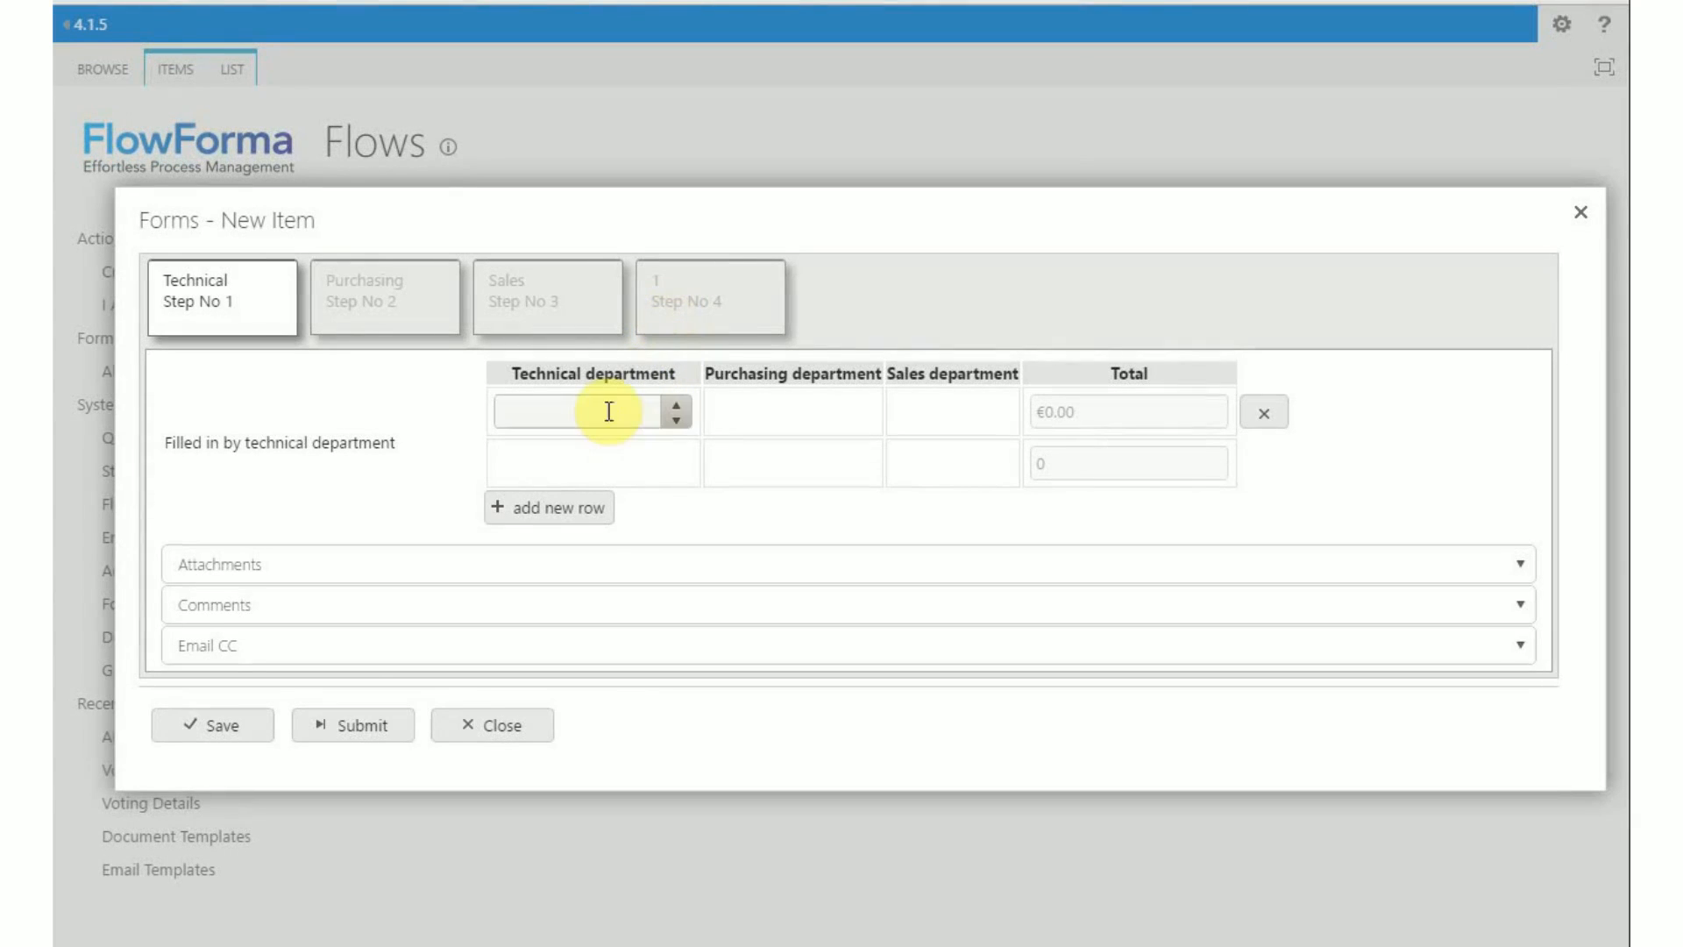
pyautogui.click(561, 508)
pyautogui.click(561, 456)
pyautogui.write('10')
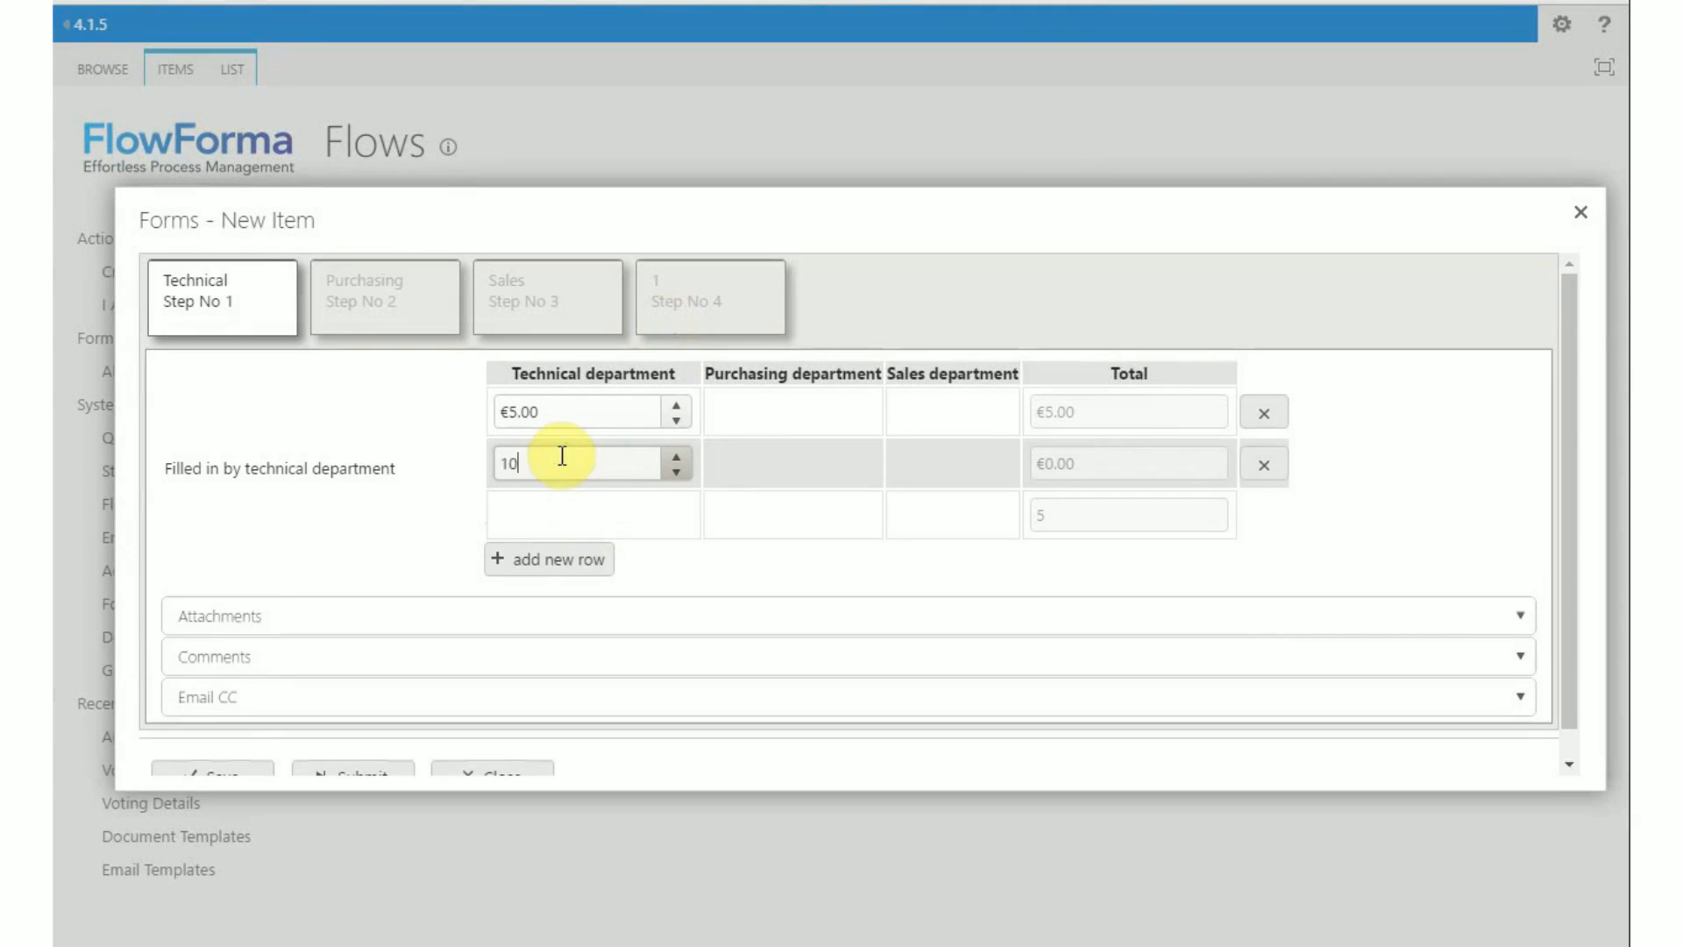
pyautogui.click(517, 560)
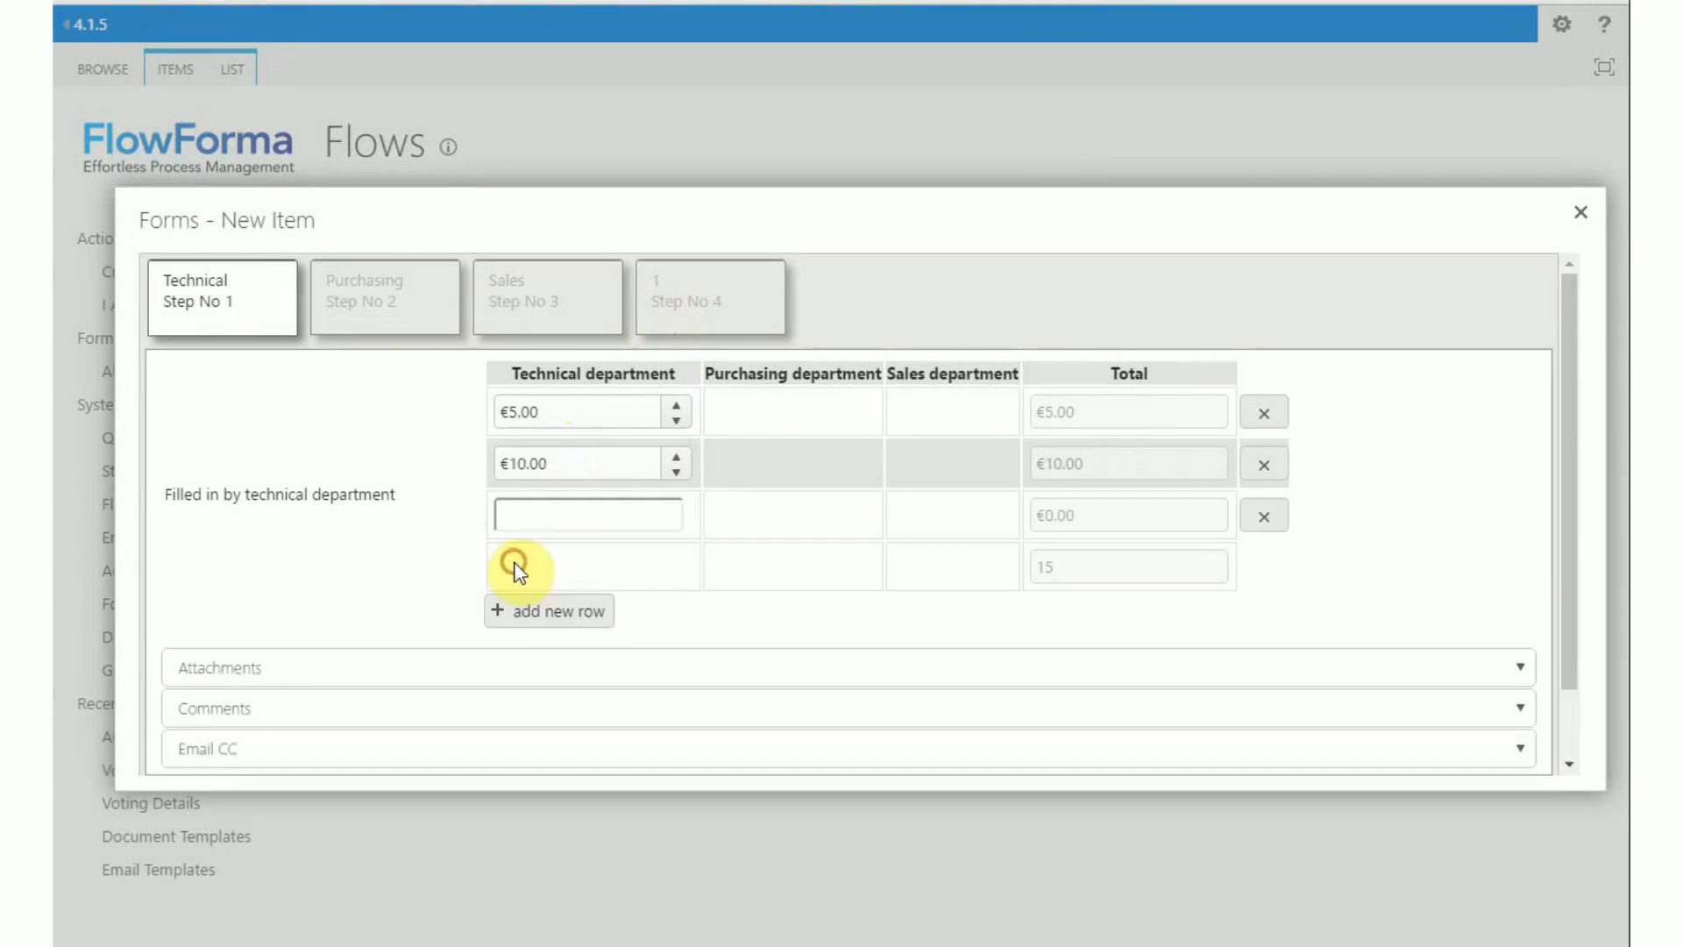
pyautogui.click(513, 514)
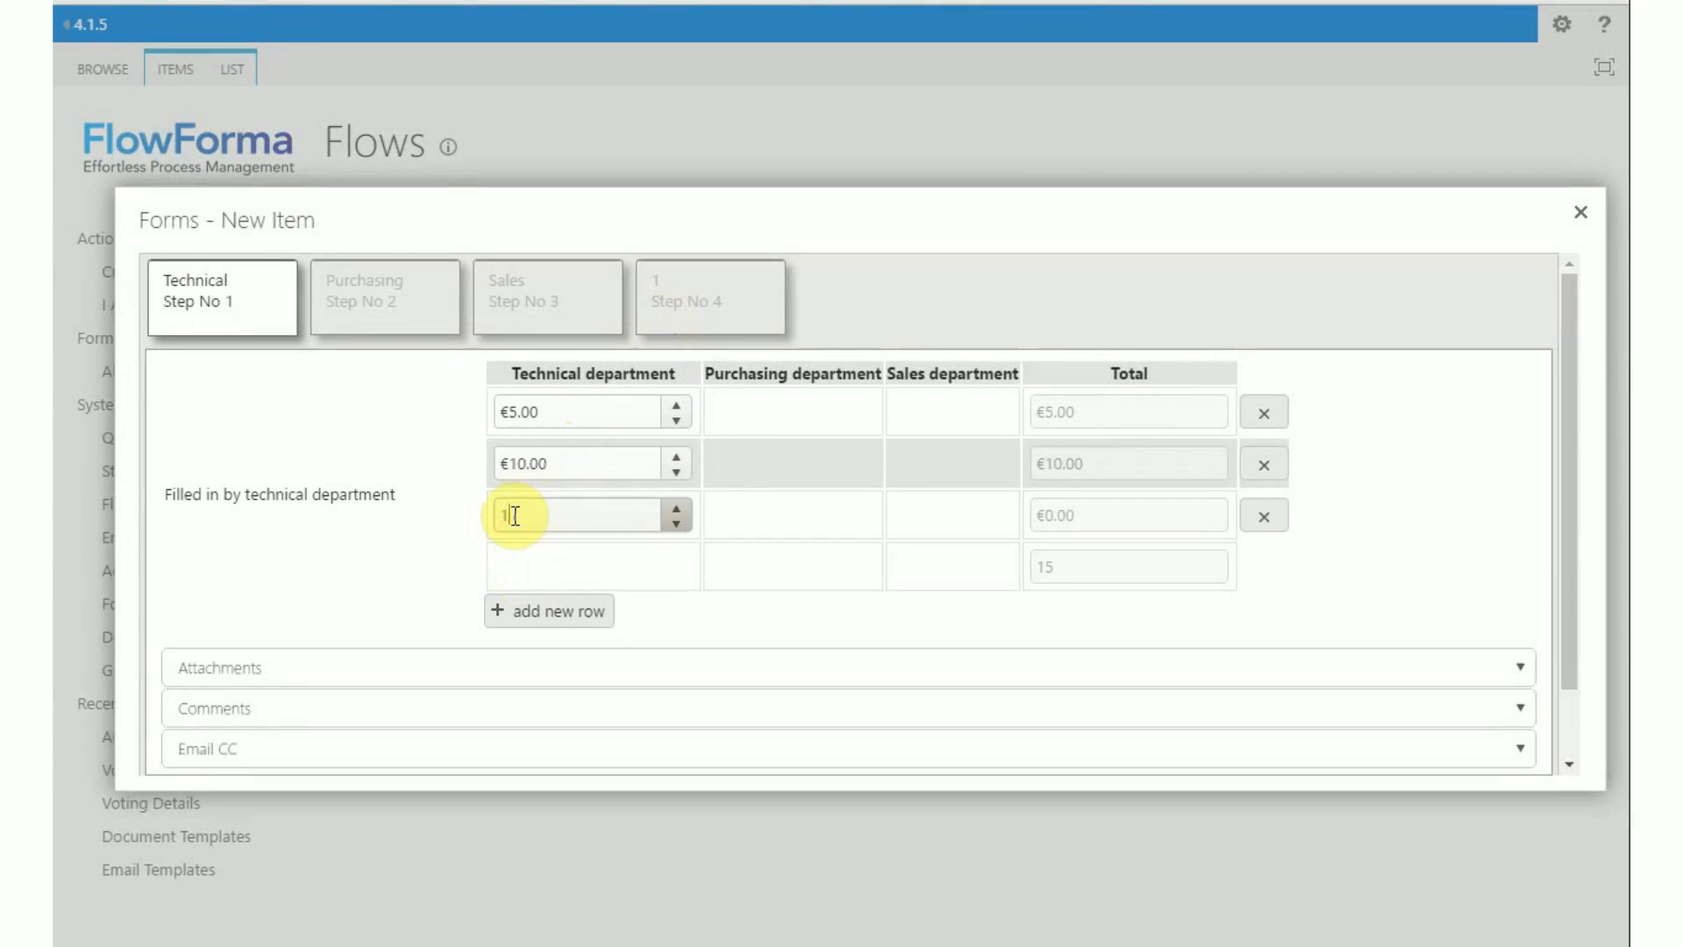
# - Submit the Technical step so the form moves on to the Purchasing step
pyautogui.click(844, 682)
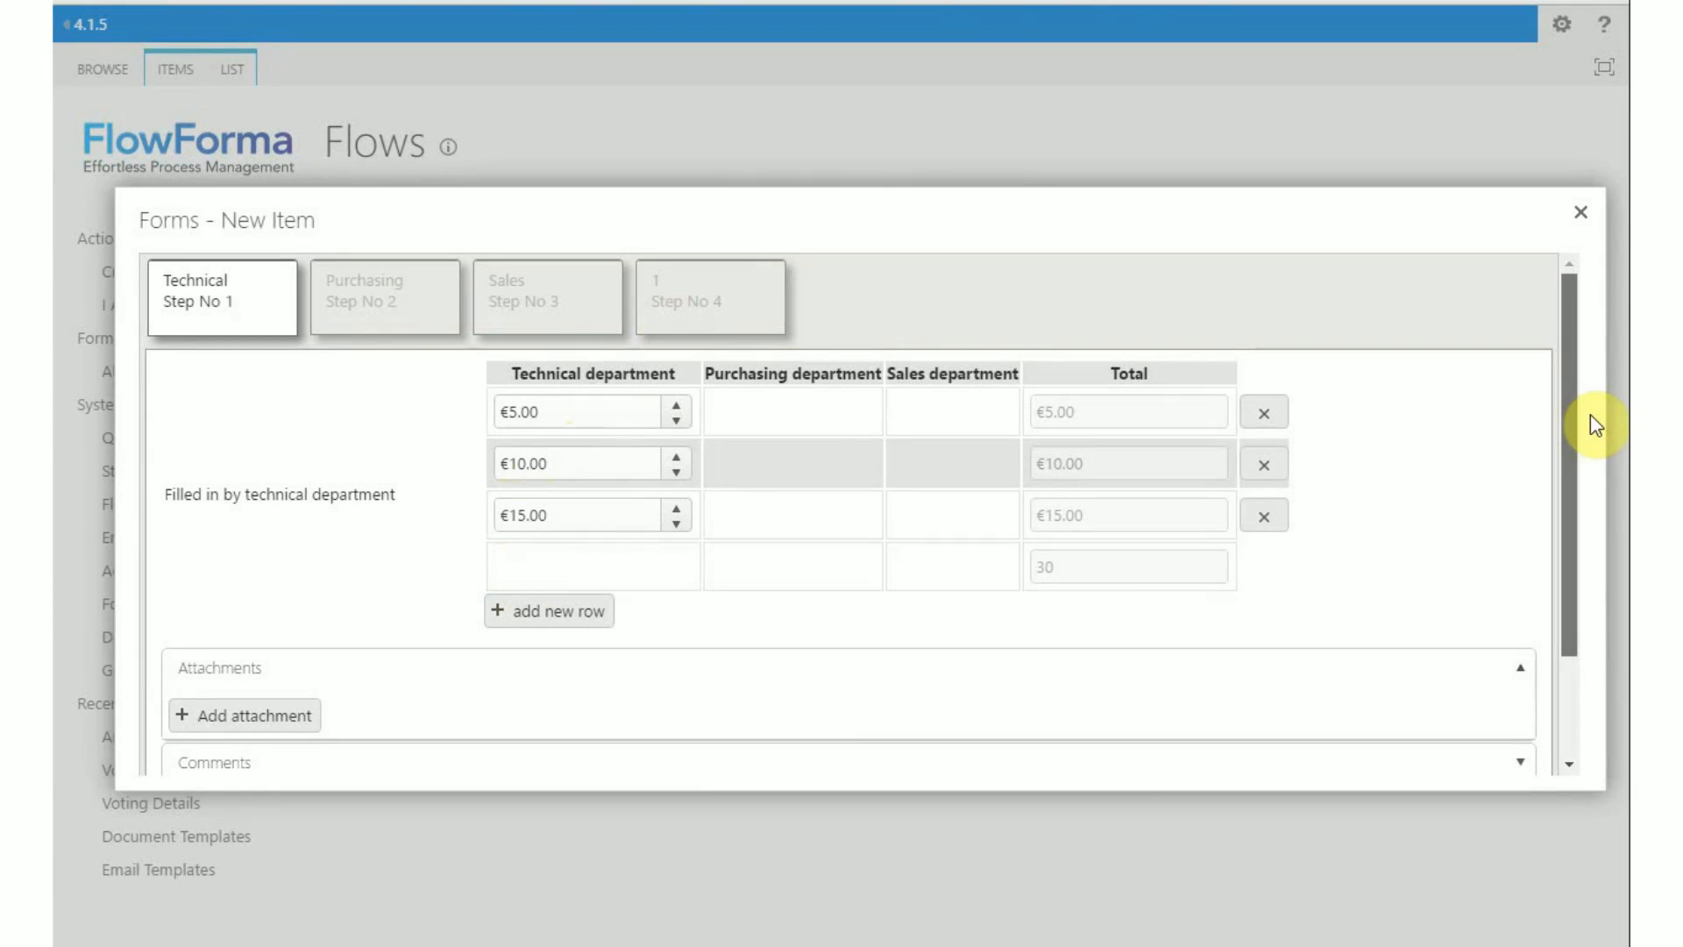
pyautogui.scroll(-3, 1589, 413)
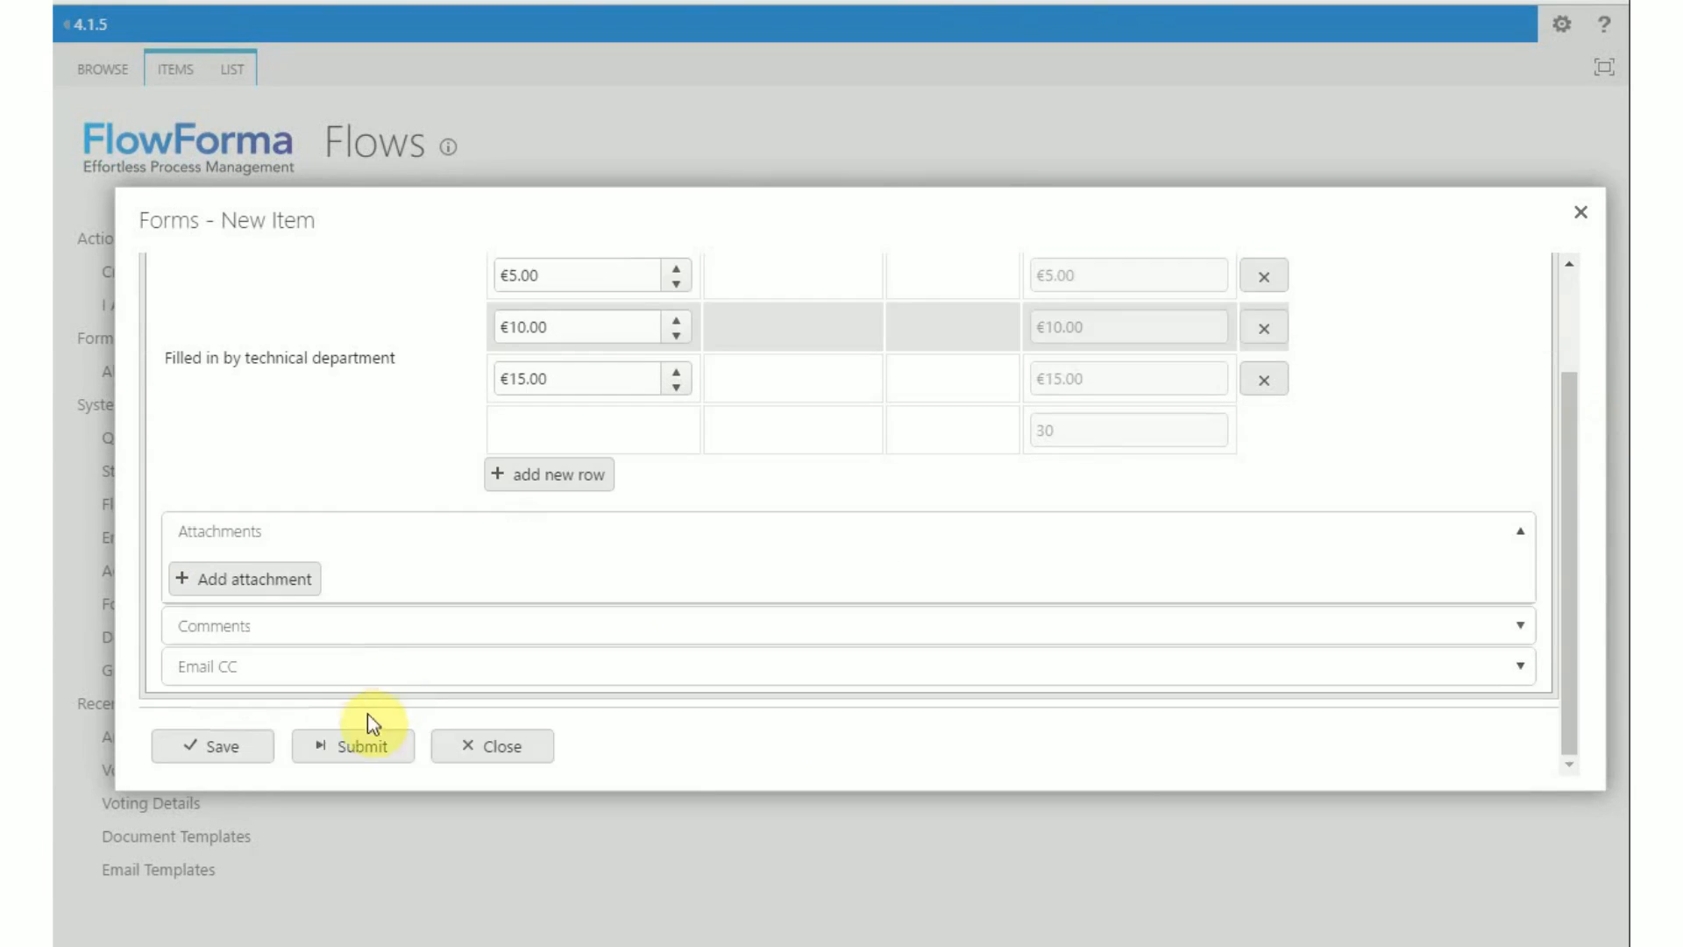
pyautogui.click(366, 747)
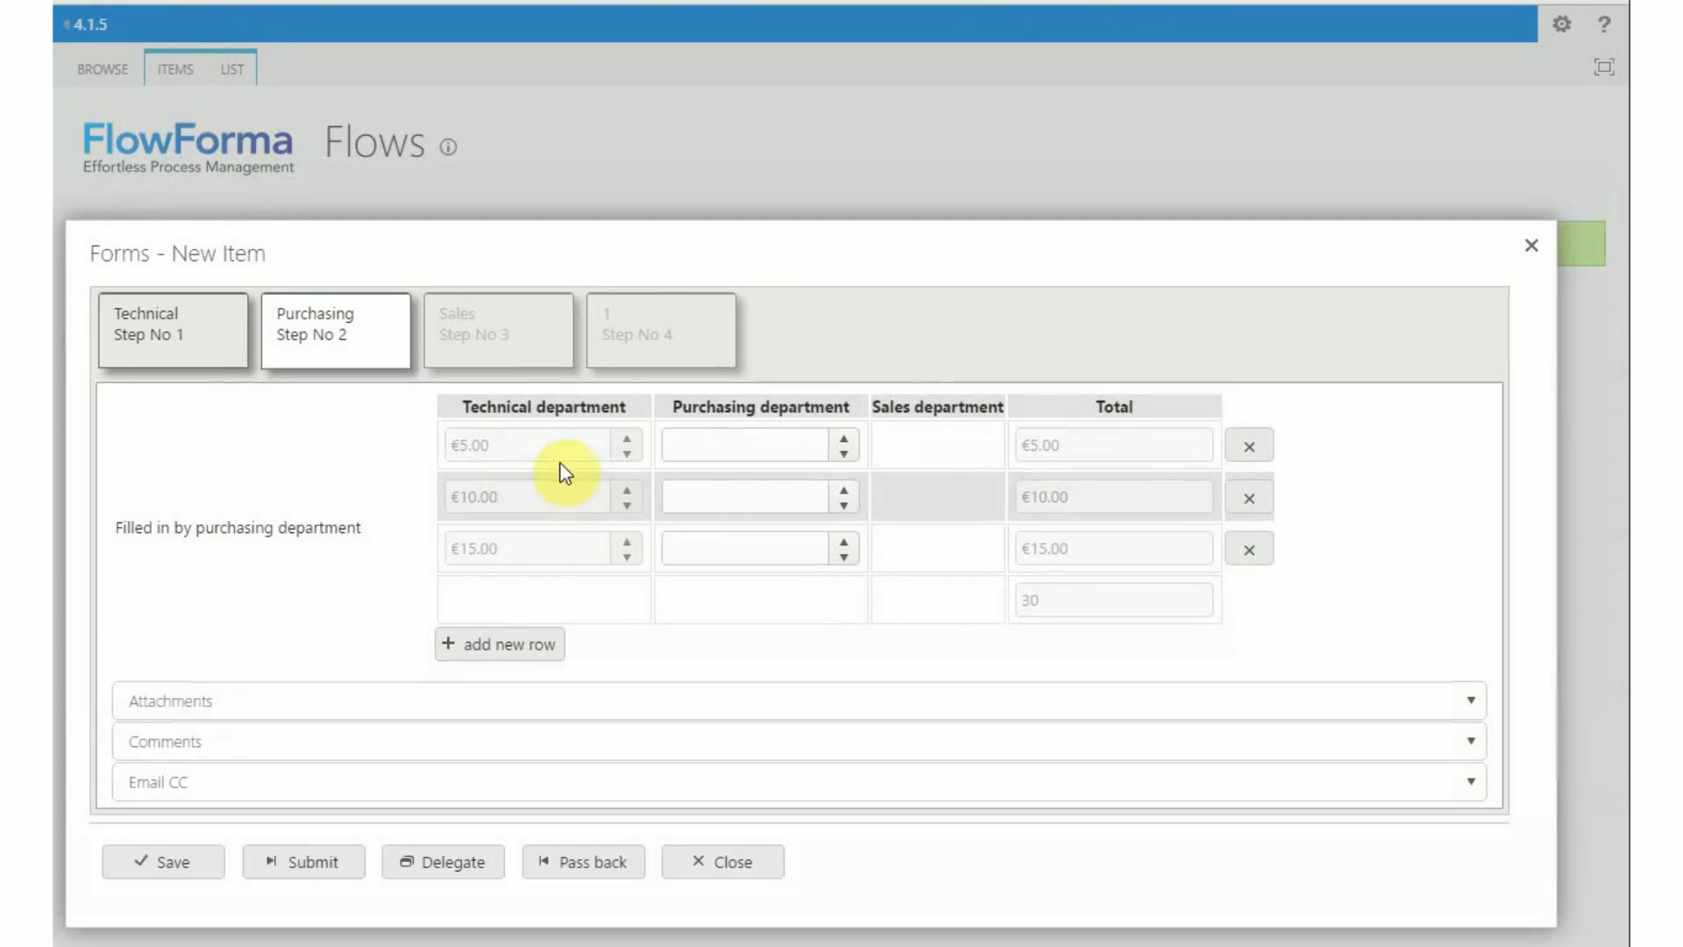
# - Enter Purchasing department amounts of €10, €15 and €20 on the three table rows and submit the Purchasing step
pyautogui.click(741, 444)
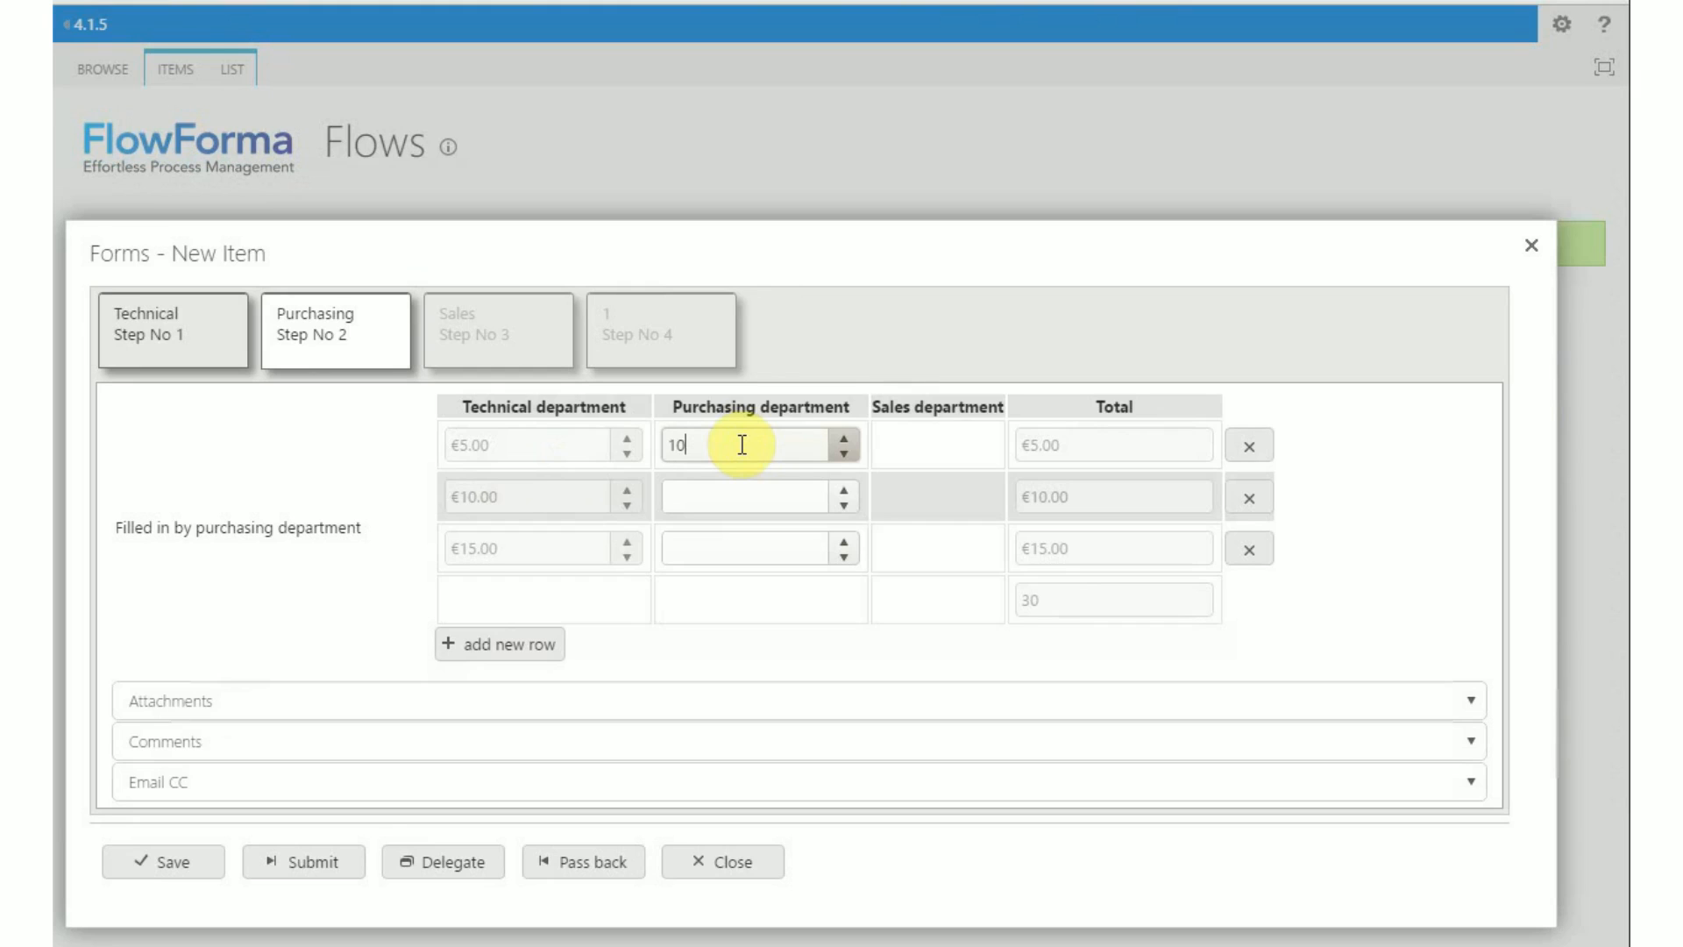
pyautogui.click(717, 495)
pyautogui.write('15')
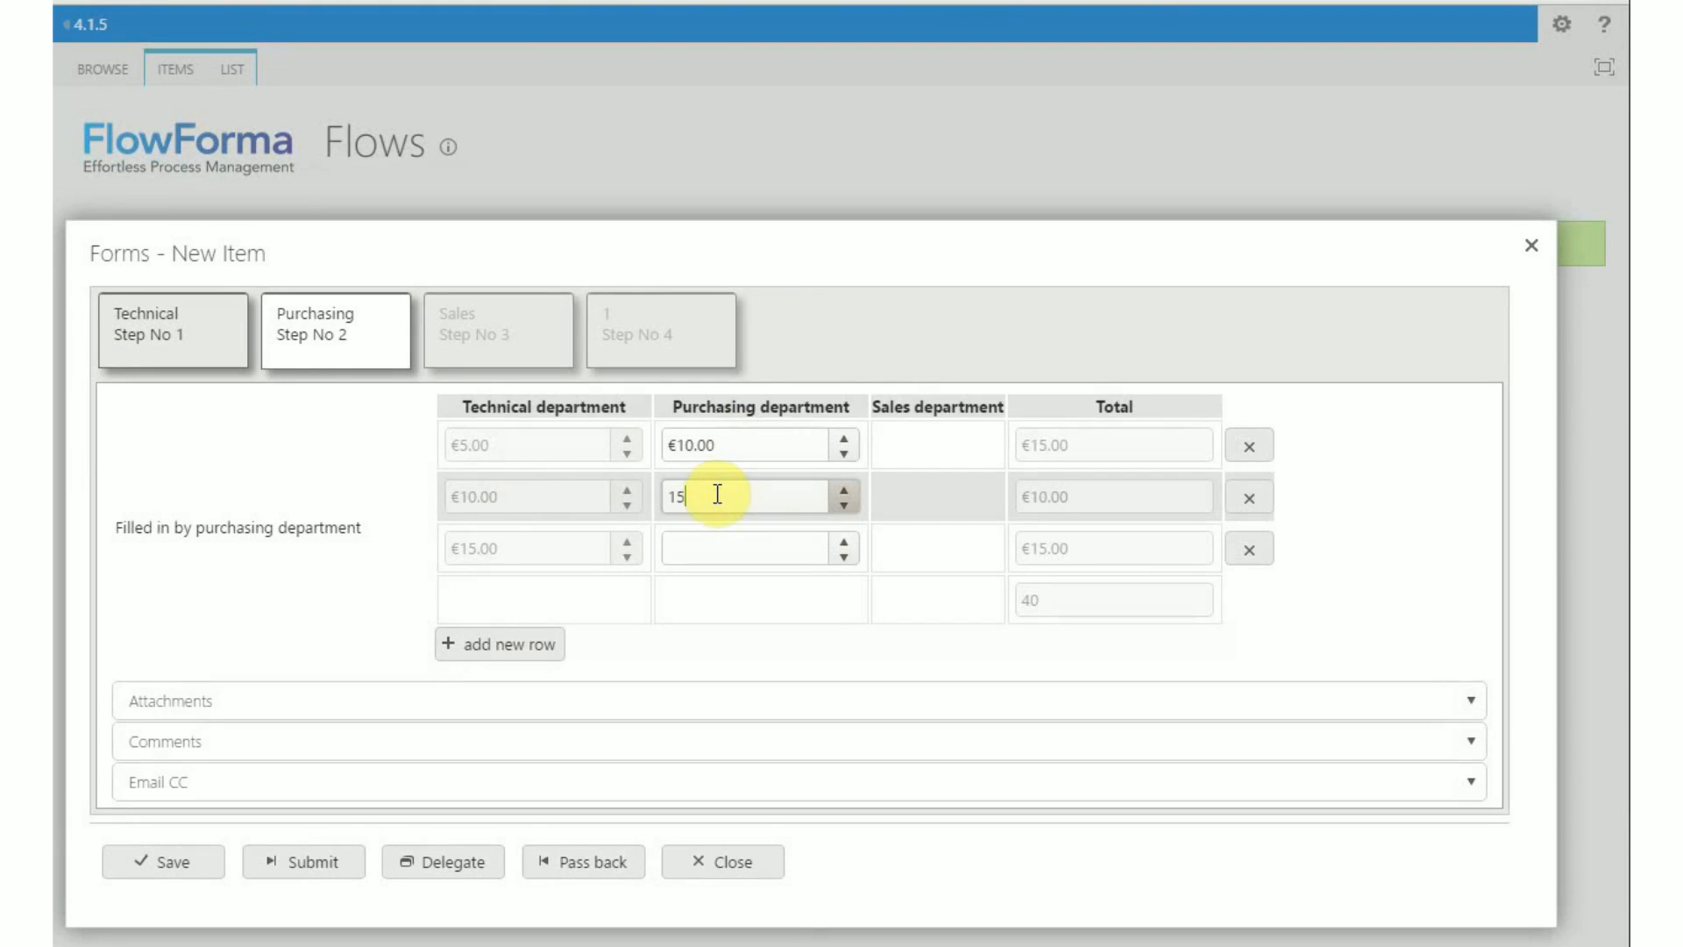
pyautogui.click(700, 535)
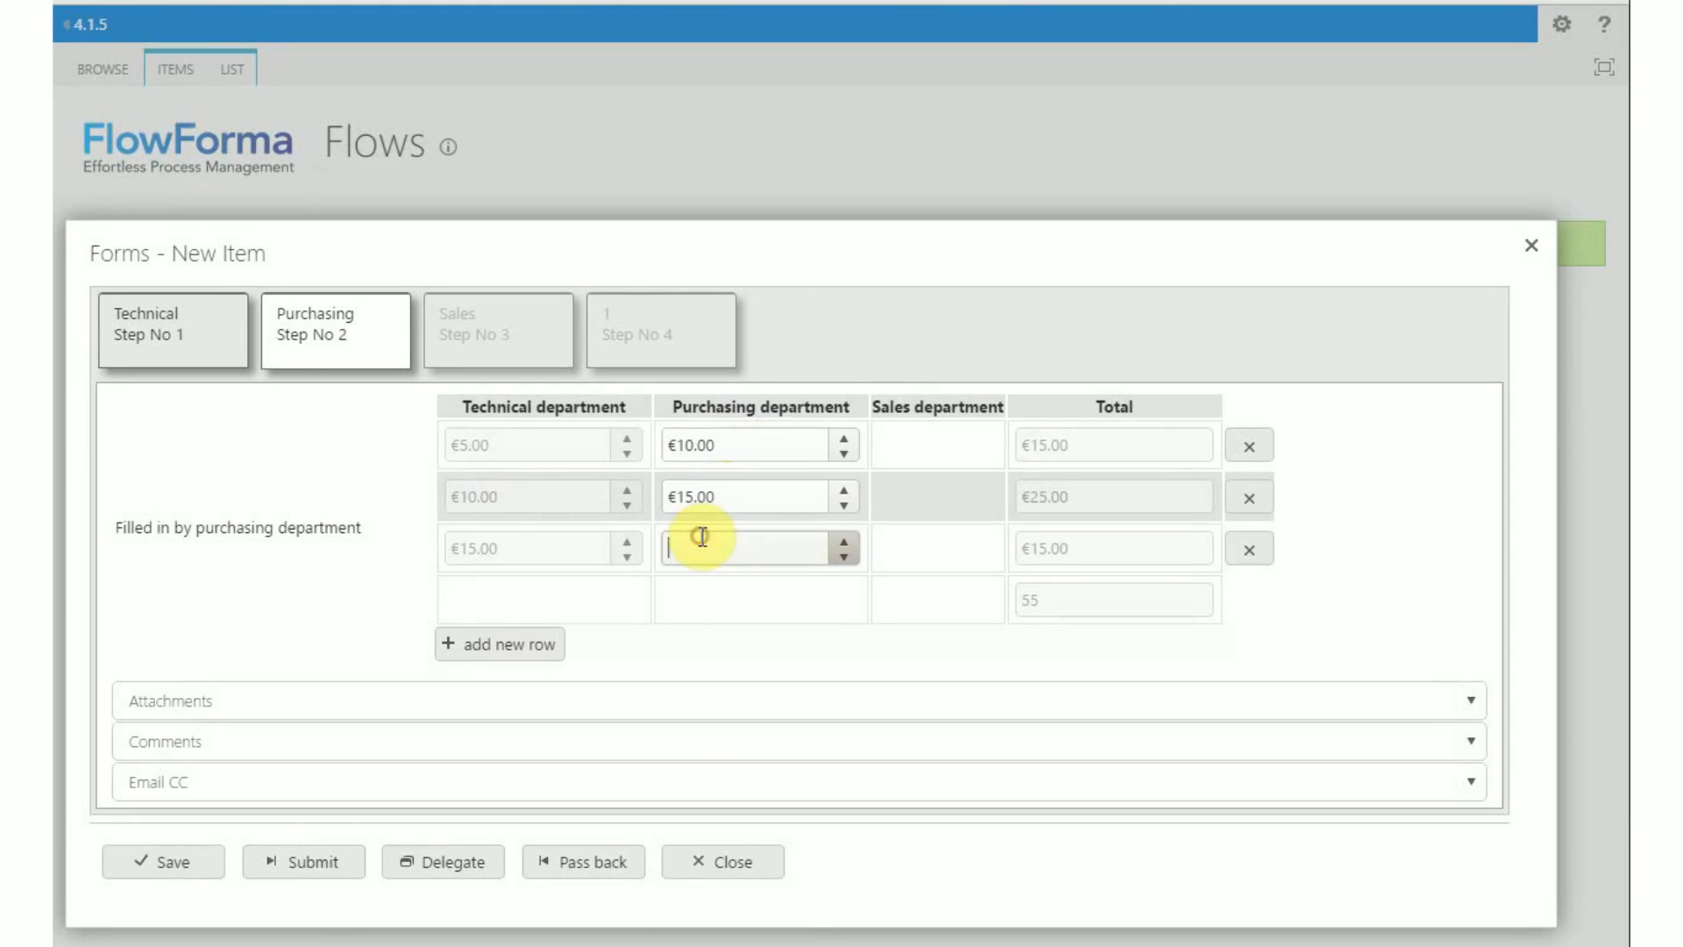
pyautogui.write('20.00')
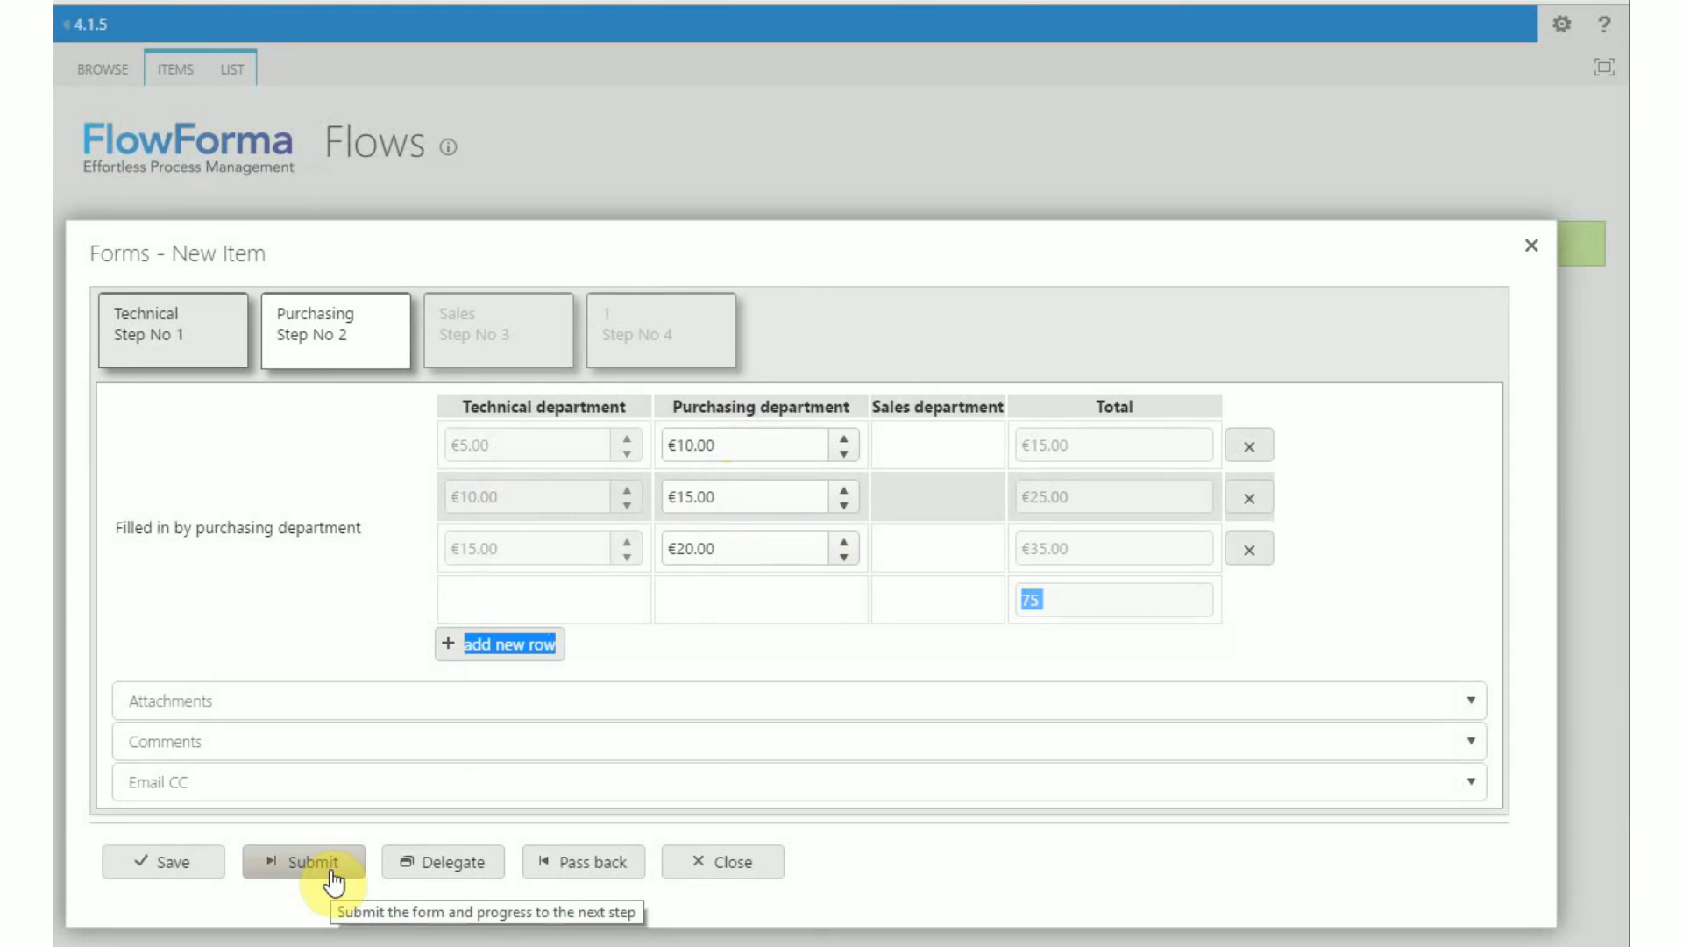
pyautogui.click(332, 872)
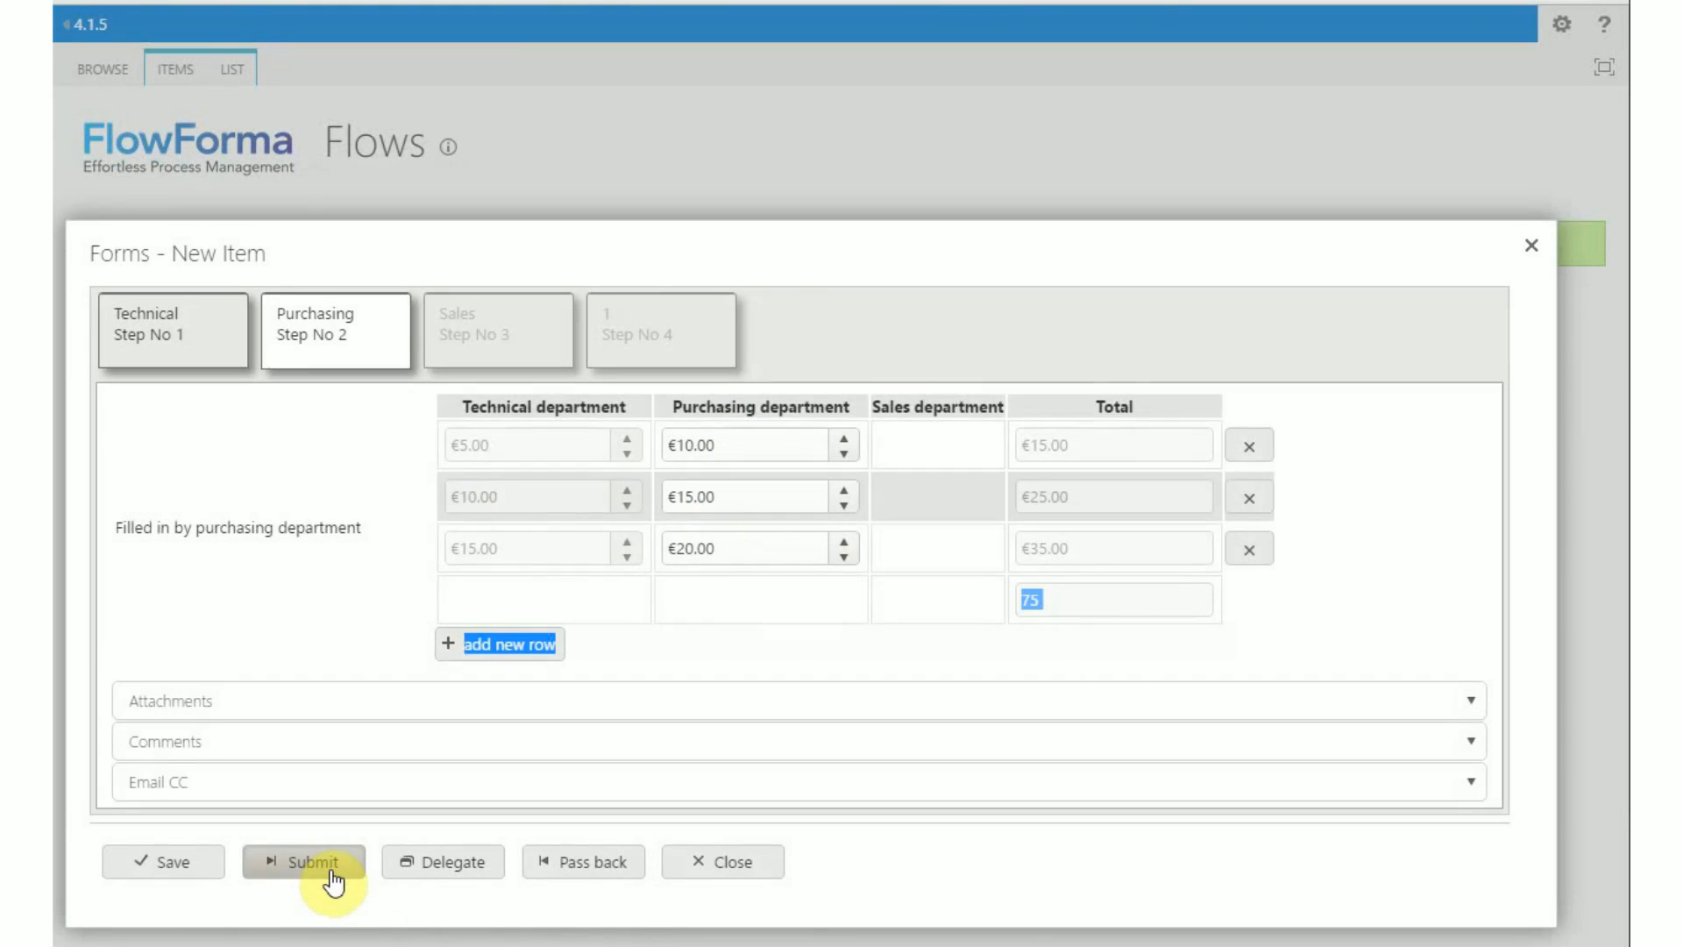
# - Enter Sales department amounts of €5, €10 and €20 on the three rows of the Sales step's table
pyautogui.click(936, 447)
pyautogui.write('5')
pyautogui.click(941, 495)
pyautogui.write('10')
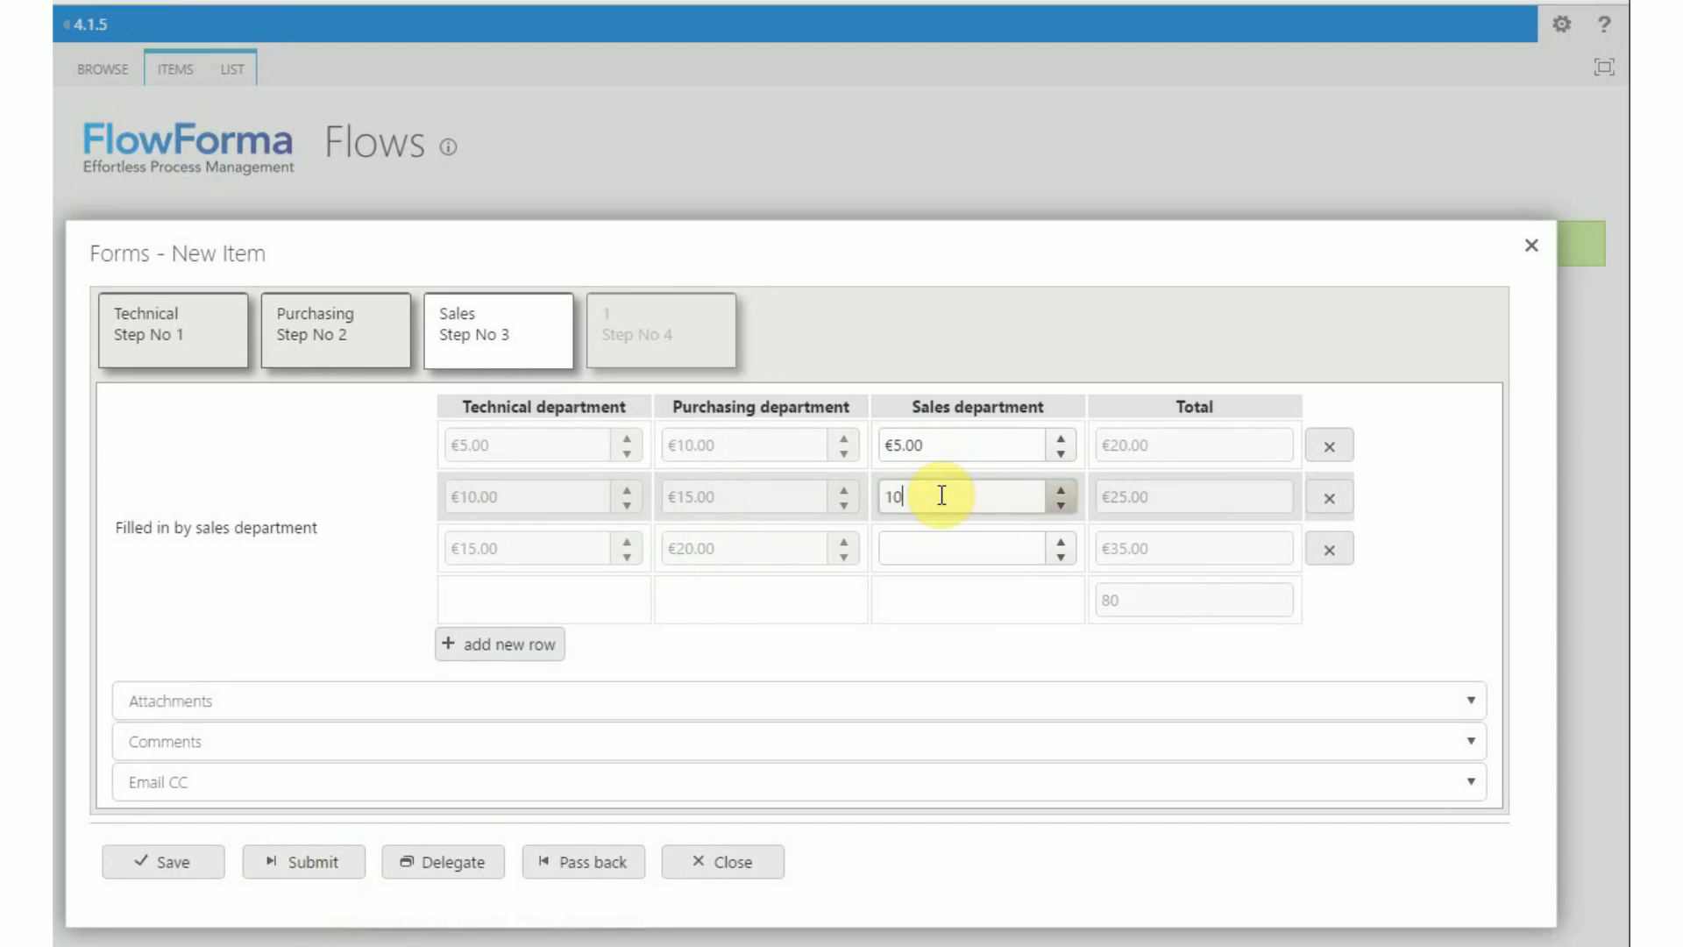
pyautogui.click(938, 549)
pyautogui.write('20')
pyautogui.click(943, 682)
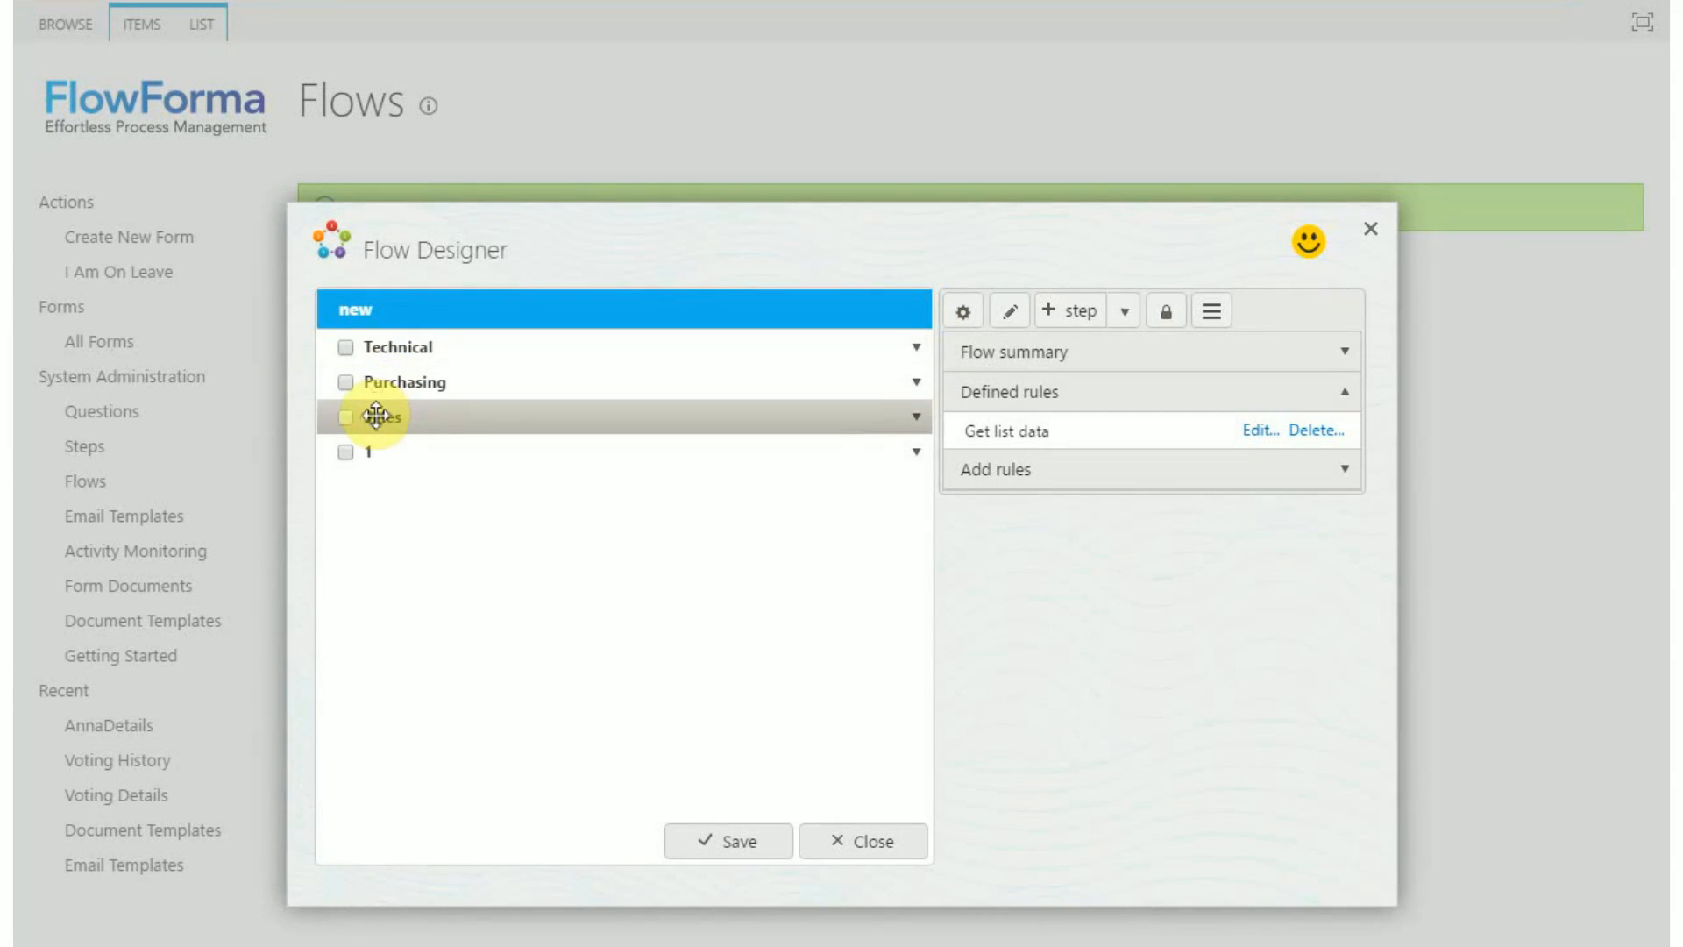
# - Examine the repeating table columns under the Technical, Purchasing and Sales steps in the flow designer, including which are hidden or disabled
pyautogui.click(421, 346)
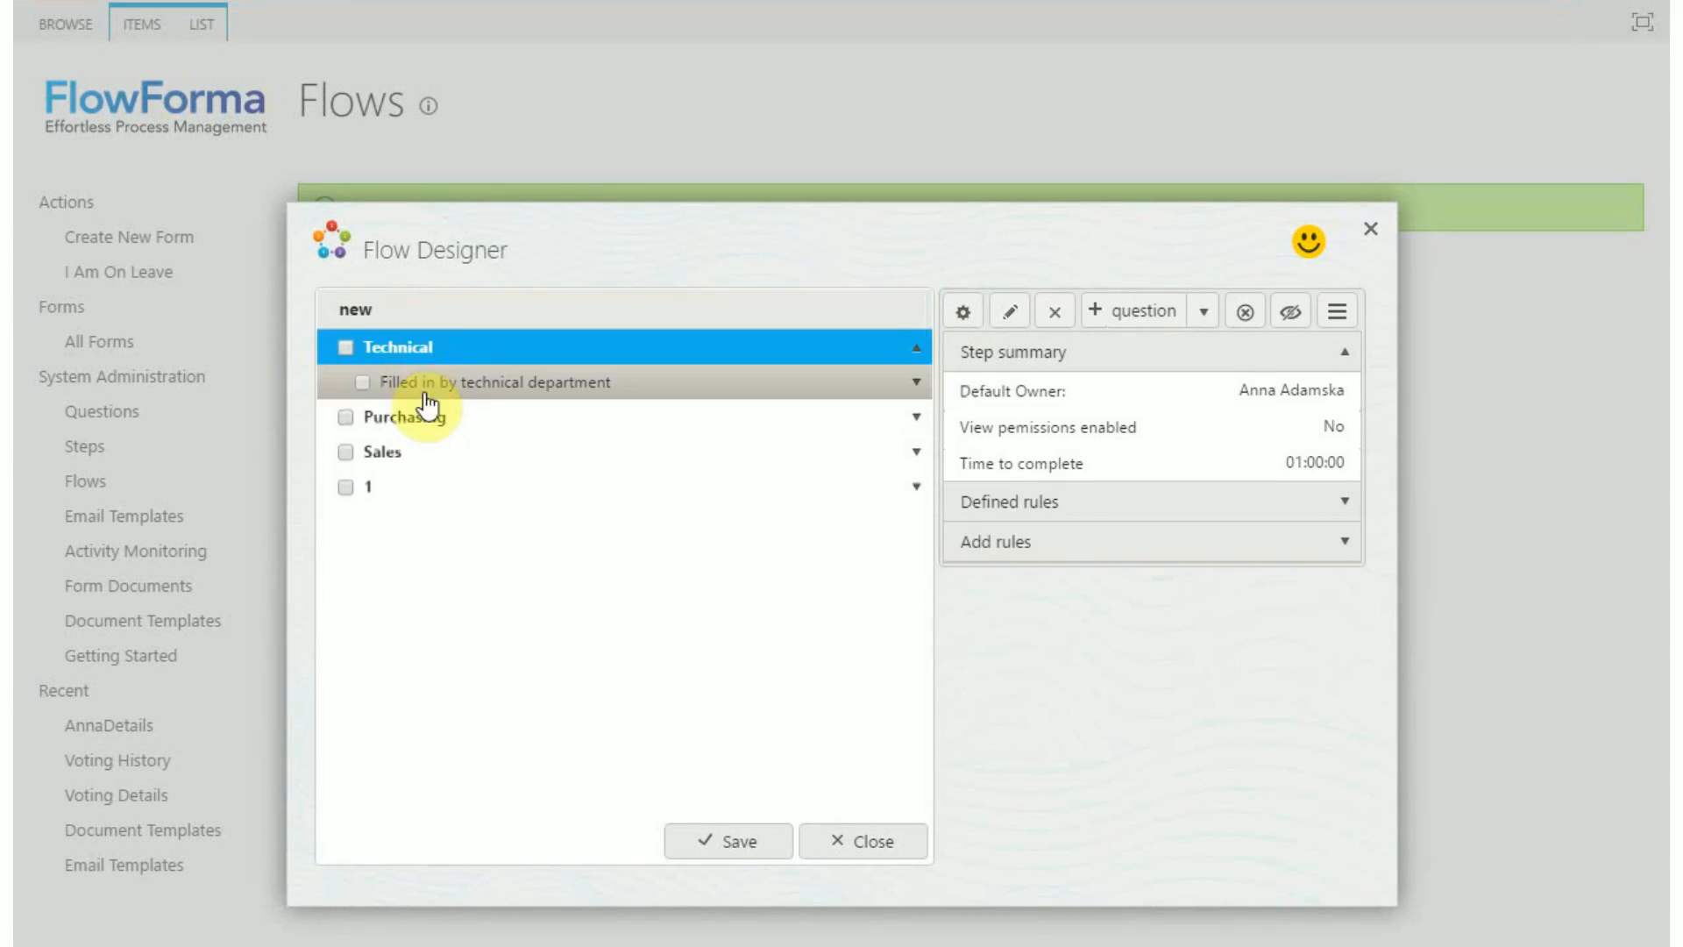
pyautogui.click(426, 388)
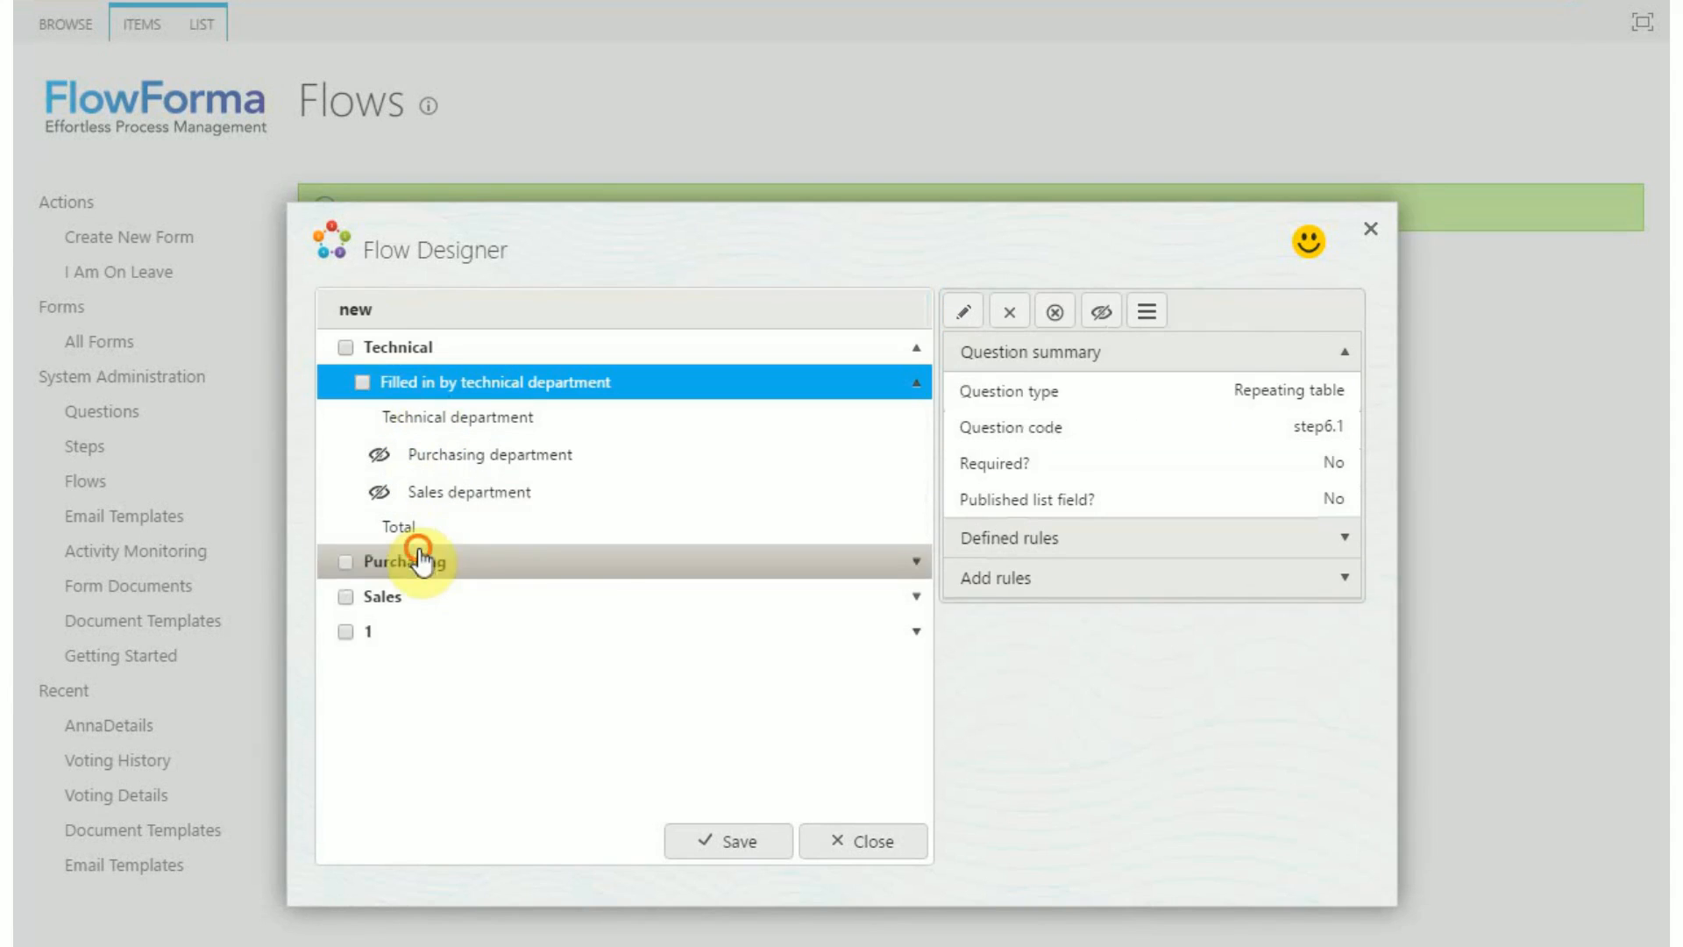
pyautogui.click(419, 561)
pyautogui.click(424, 596)
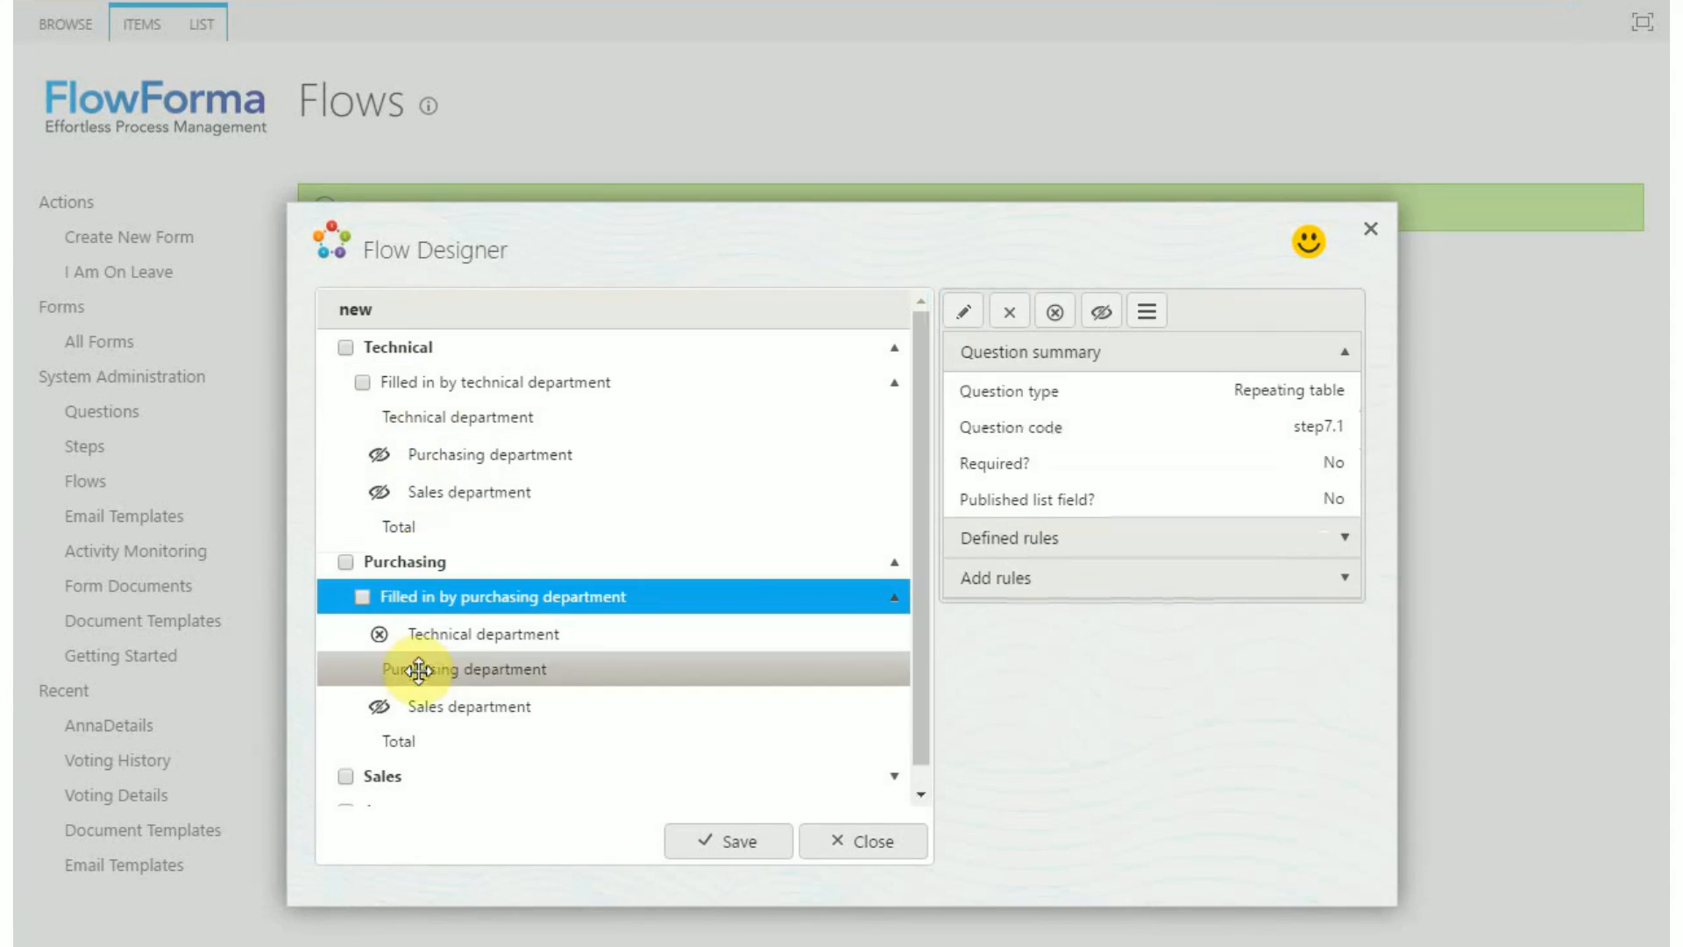
pyautogui.click(414, 774)
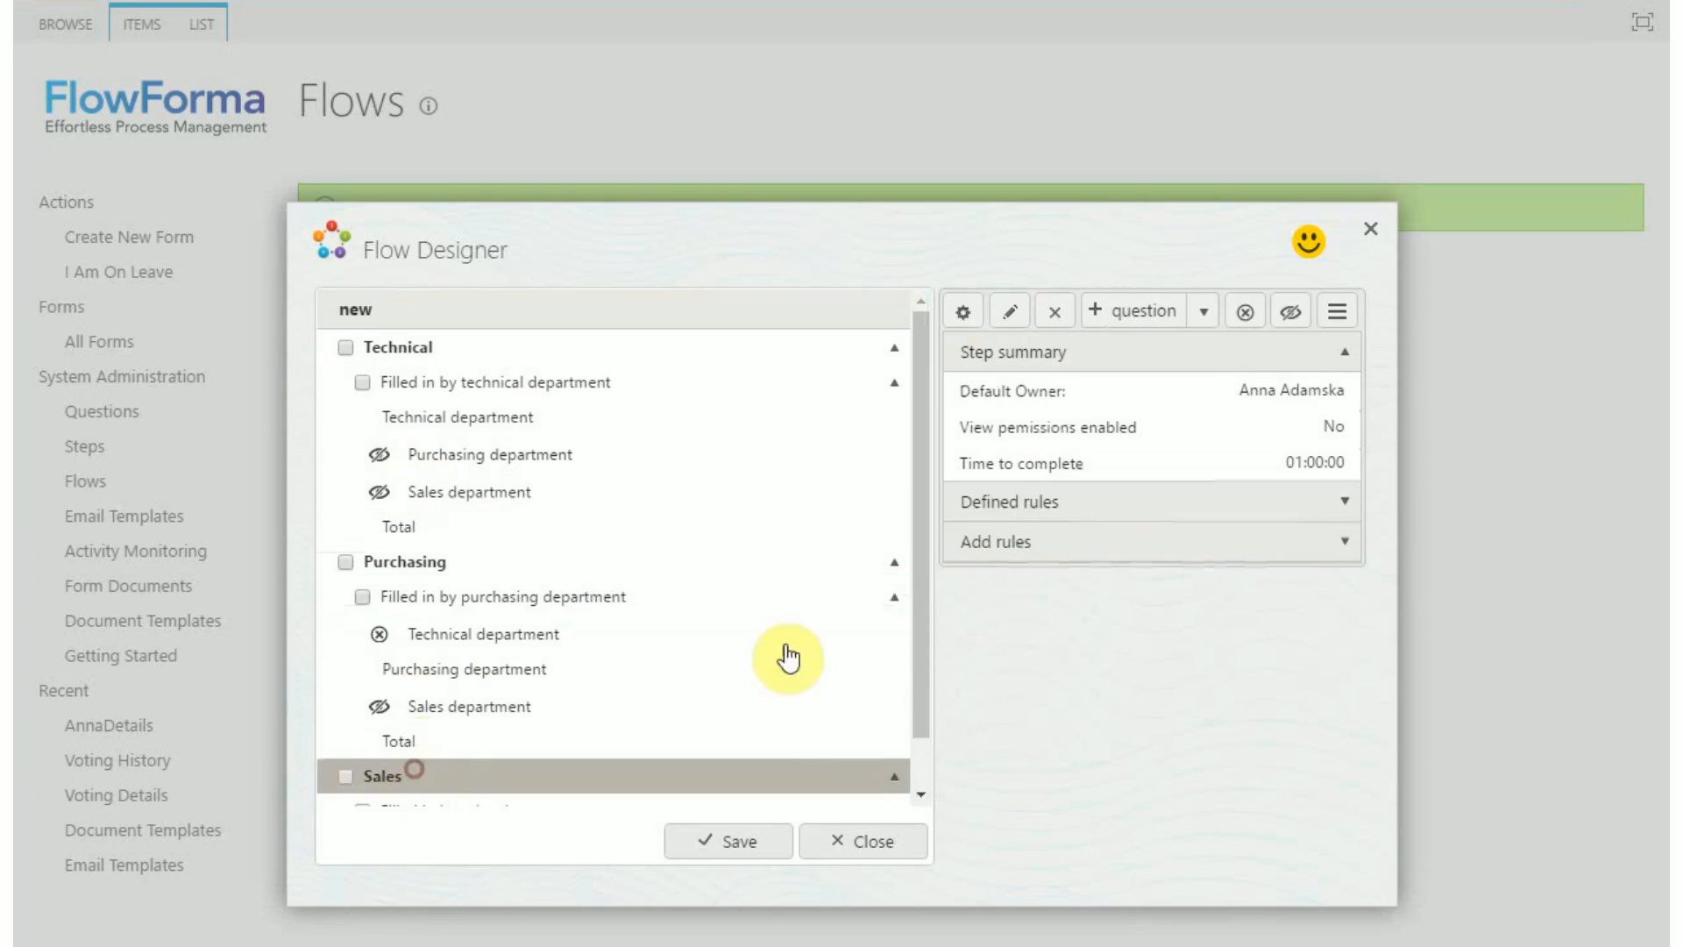
pyautogui.moveTo(920, 665); pyautogui.dragTo(920, 694)
pyautogui.click(447, 779)
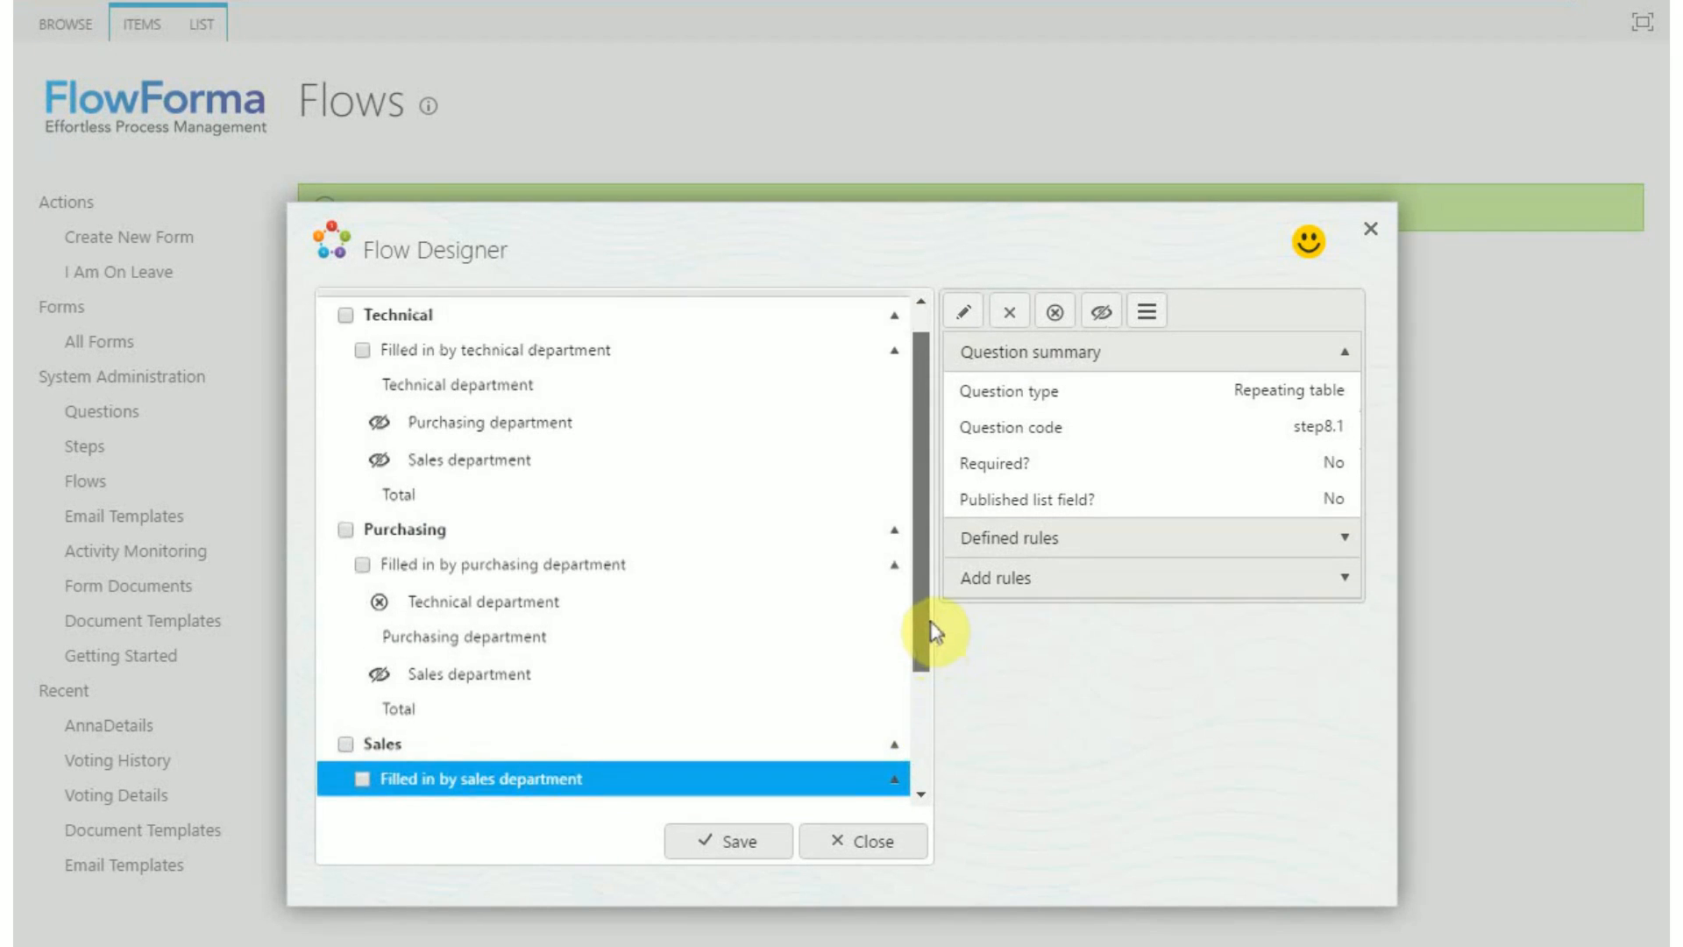
pyautogui.scroll(2, 688, 312)
# - Add a Map repeating table rule to the Technical step
pyautogui.click(818, 351)
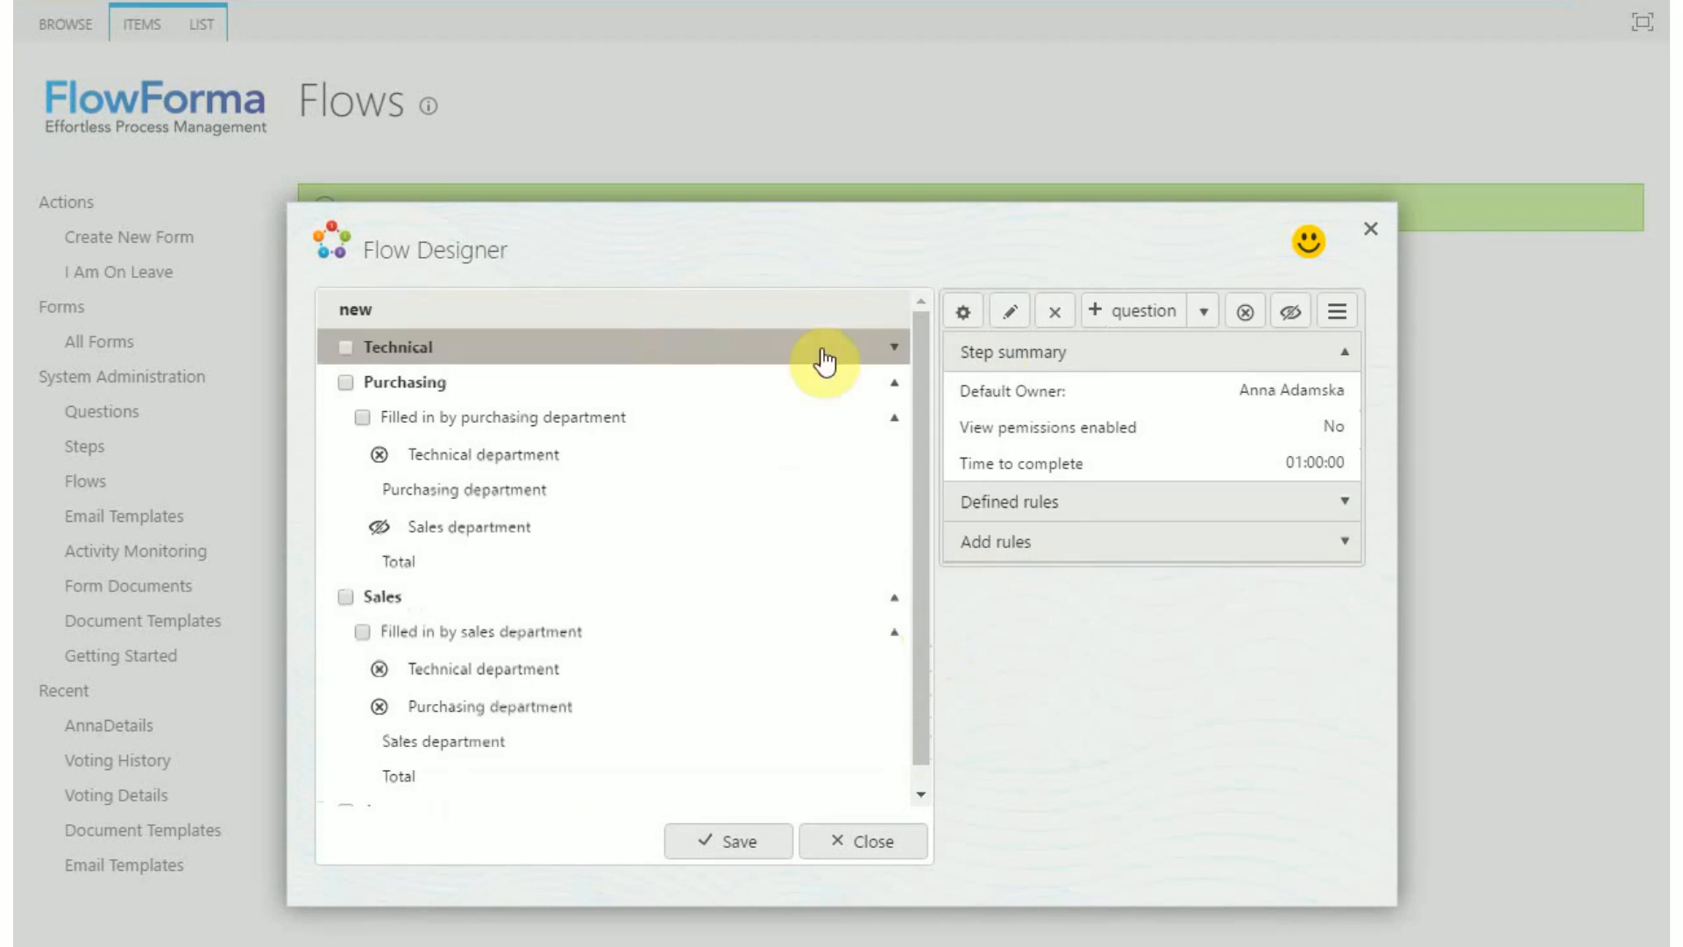
pyautogui.click(1179, 542)
pyautogui.click(1205, 478)
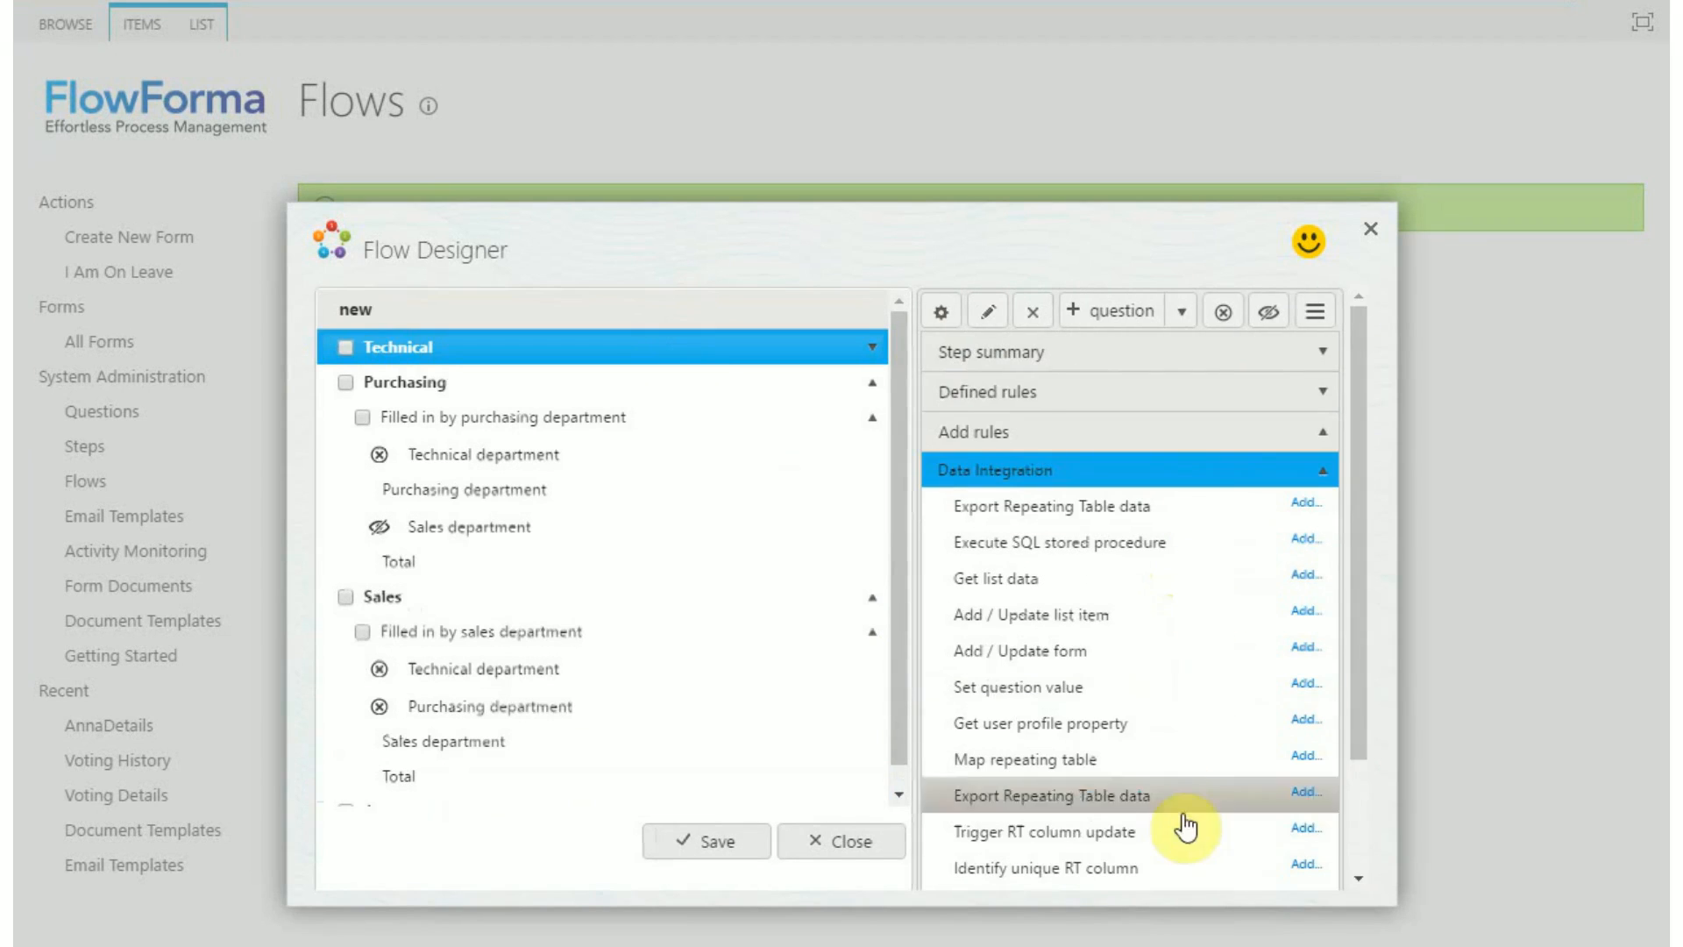
pyautogui.click(1304, 756)
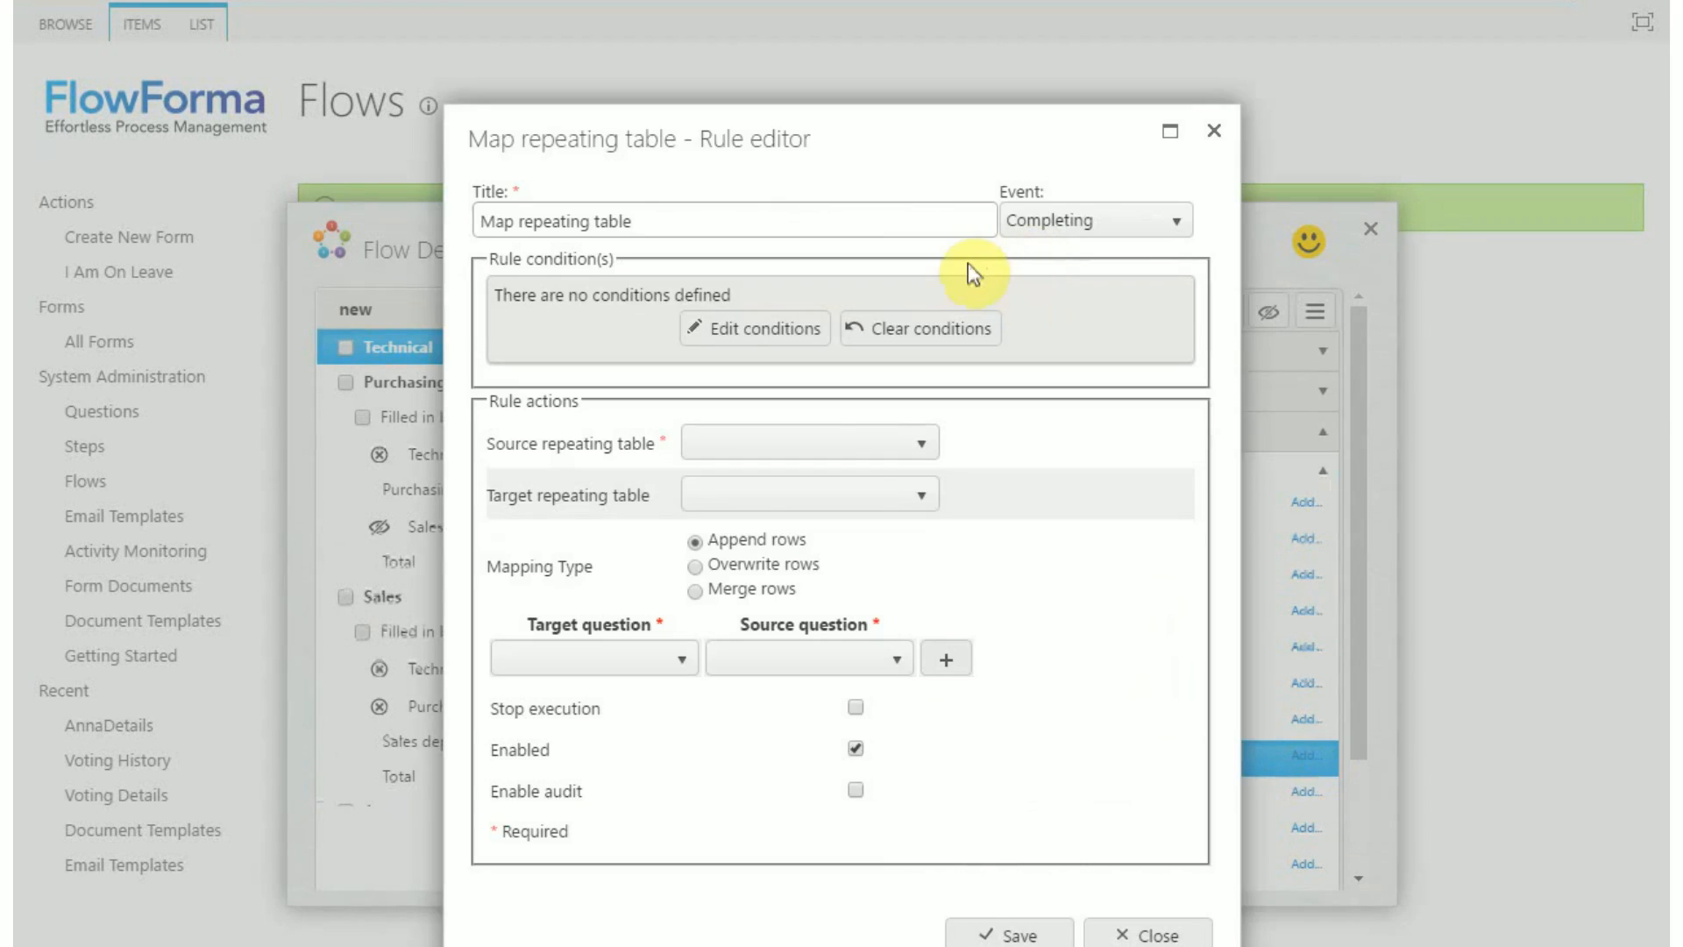
# - Set the rule's source to Filled in by technical department and target to Filled in by purchasing department, using Overwrite rows mapping
pyautogui.click(860, 440)
pyautogui.click(686, 478)
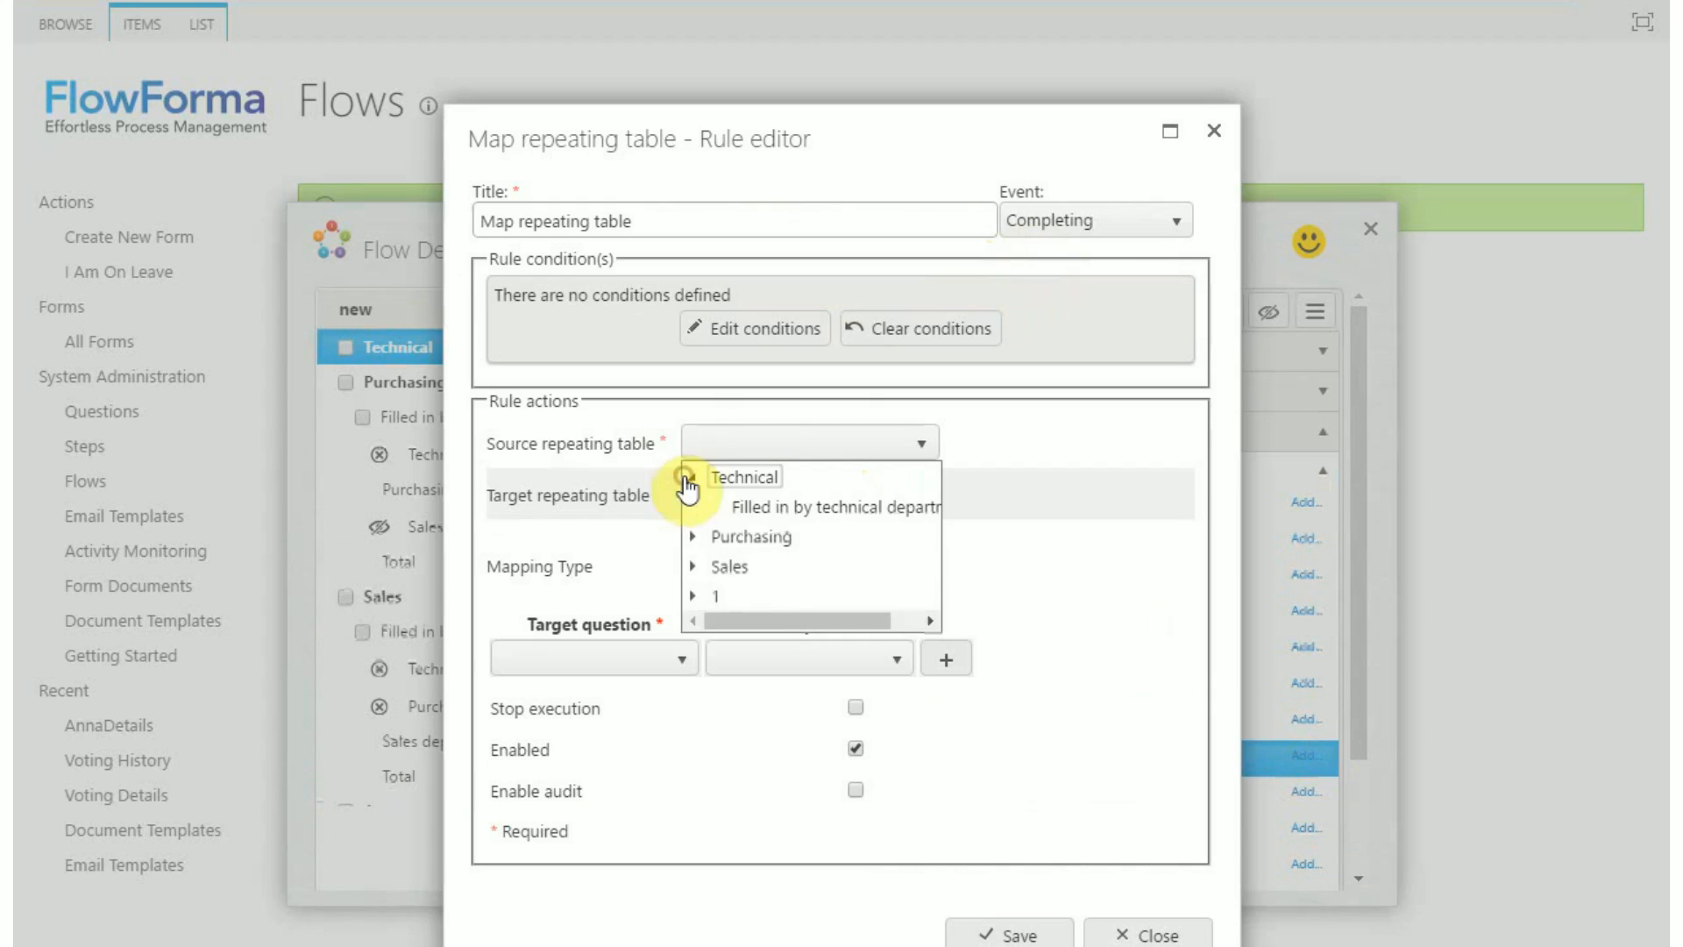
pyautogui.click(785, 509)
pyautogui.click(706, 496)
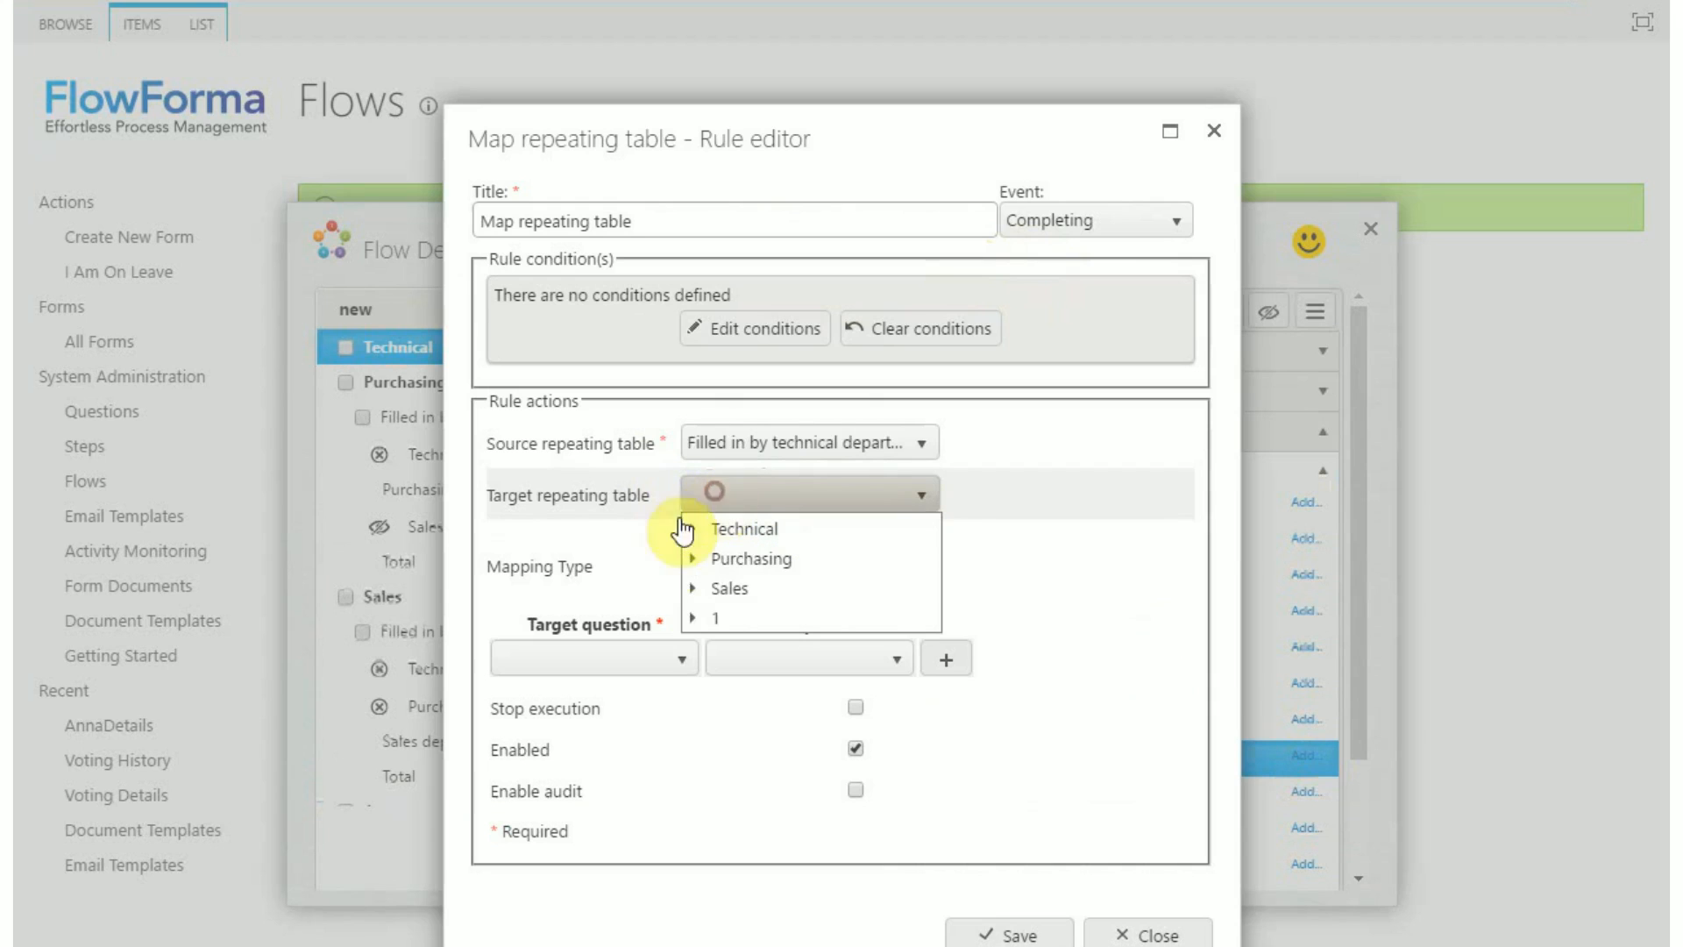
pyautogui.click(690, 559)
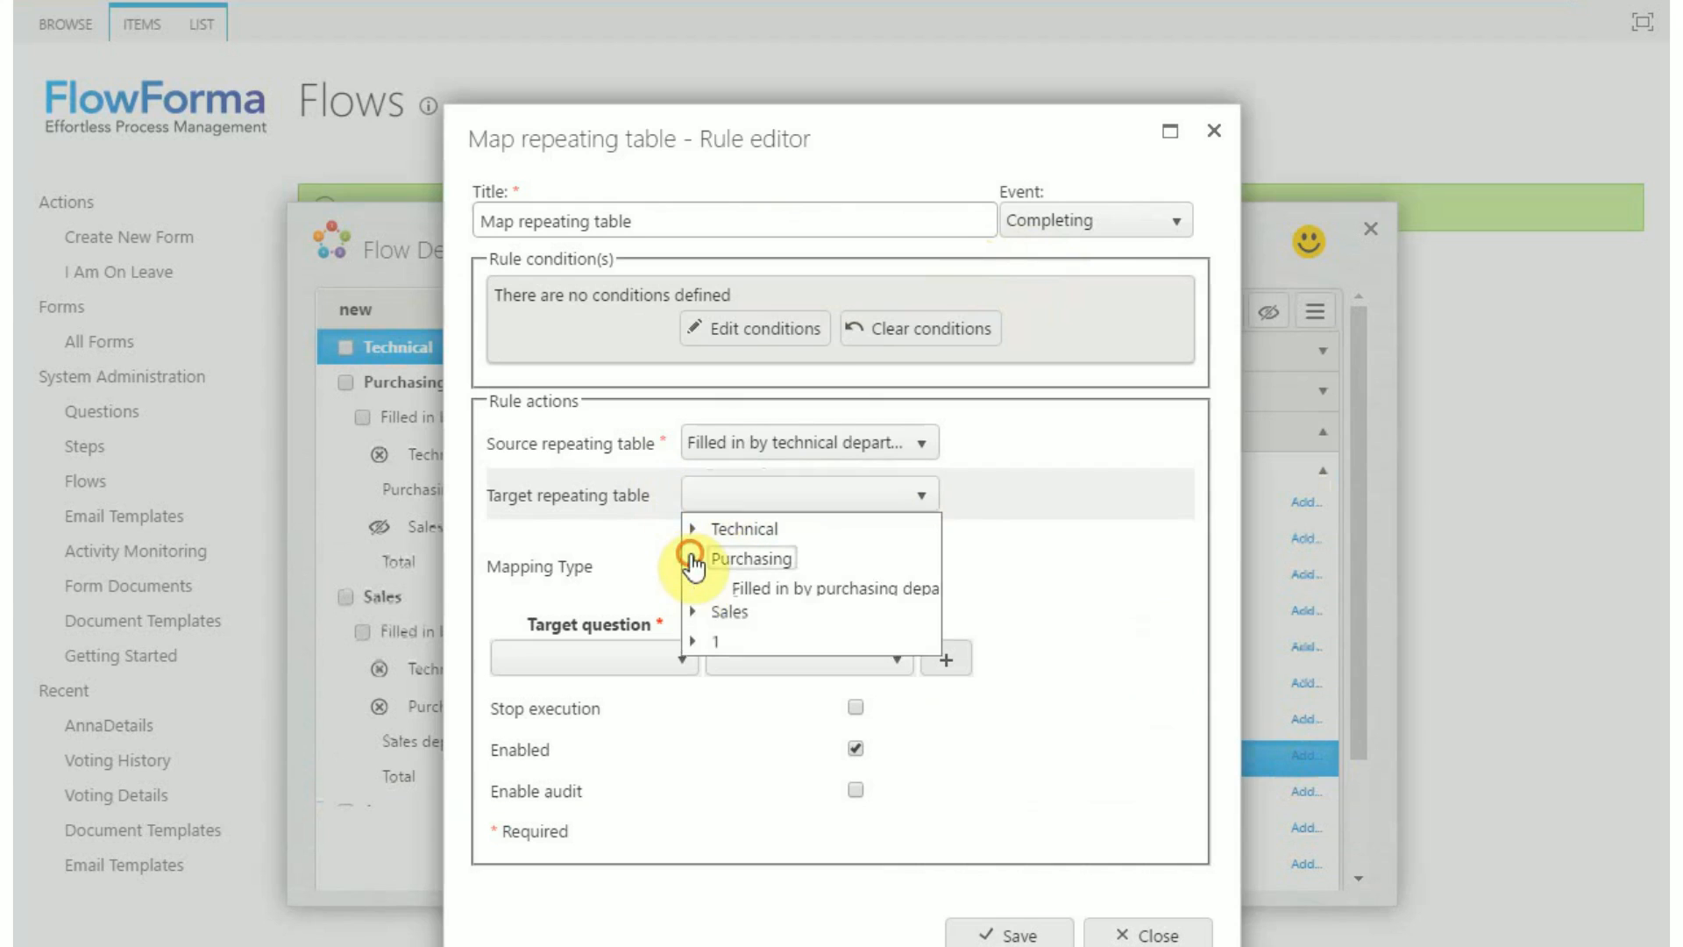
pyautogui.click(768, 603)
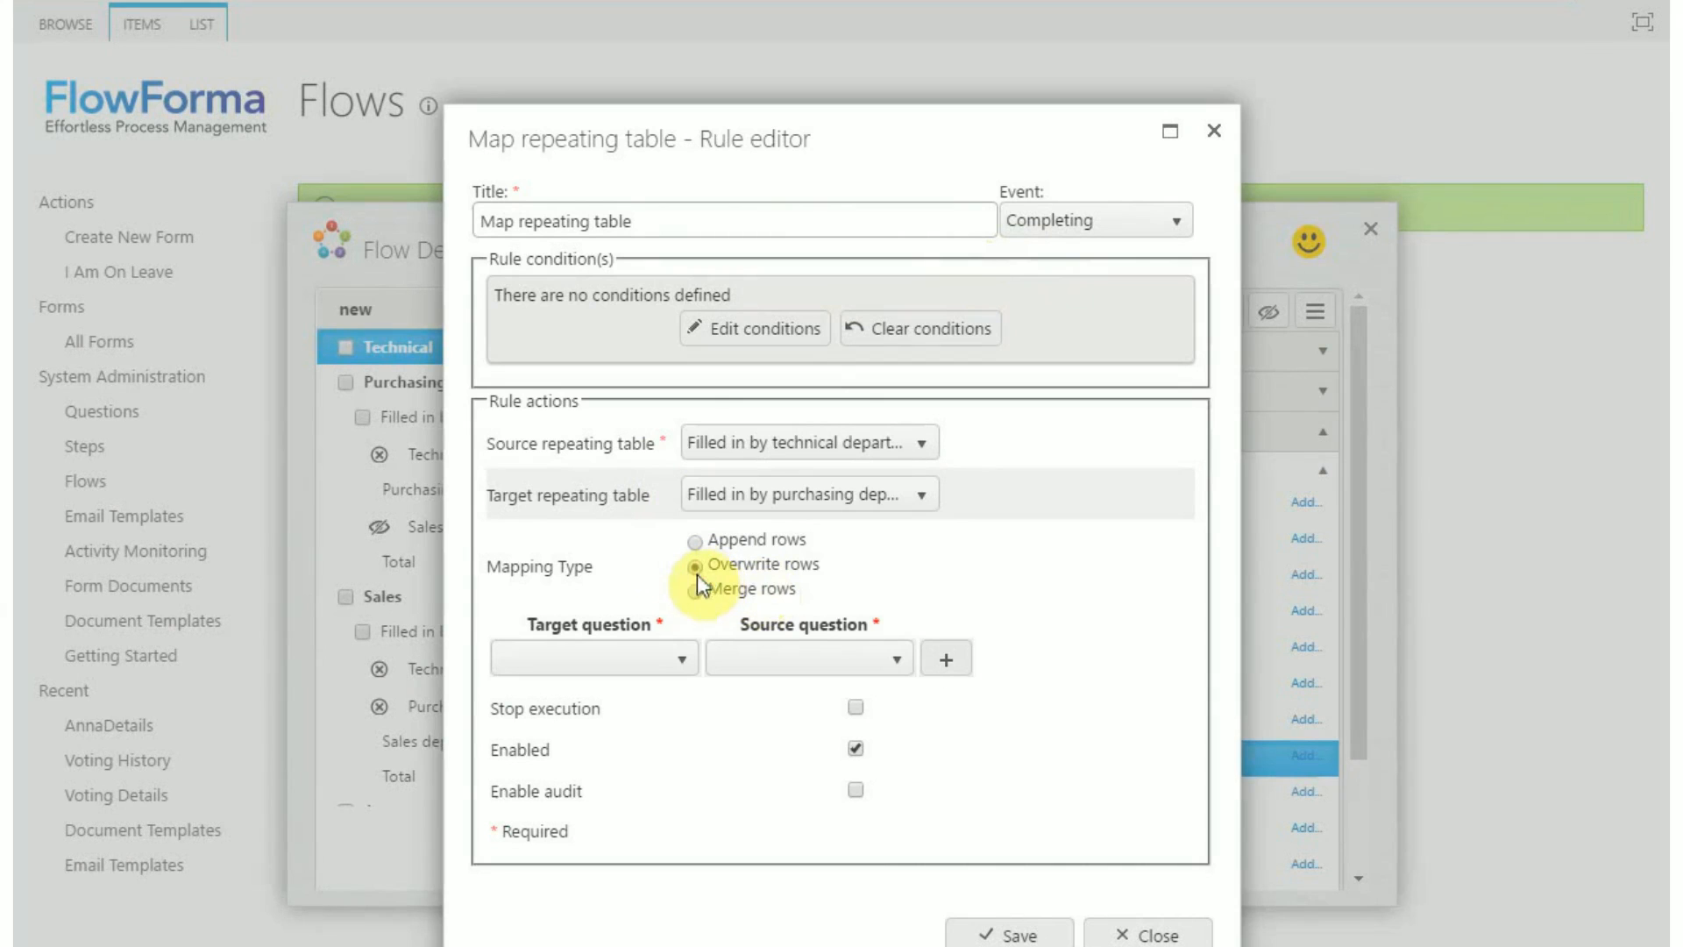
# - Map the target question Technical department to the source question Technical department and save the rule
pyautogui.click(666, 664)
pyautogui.click(516, 696)
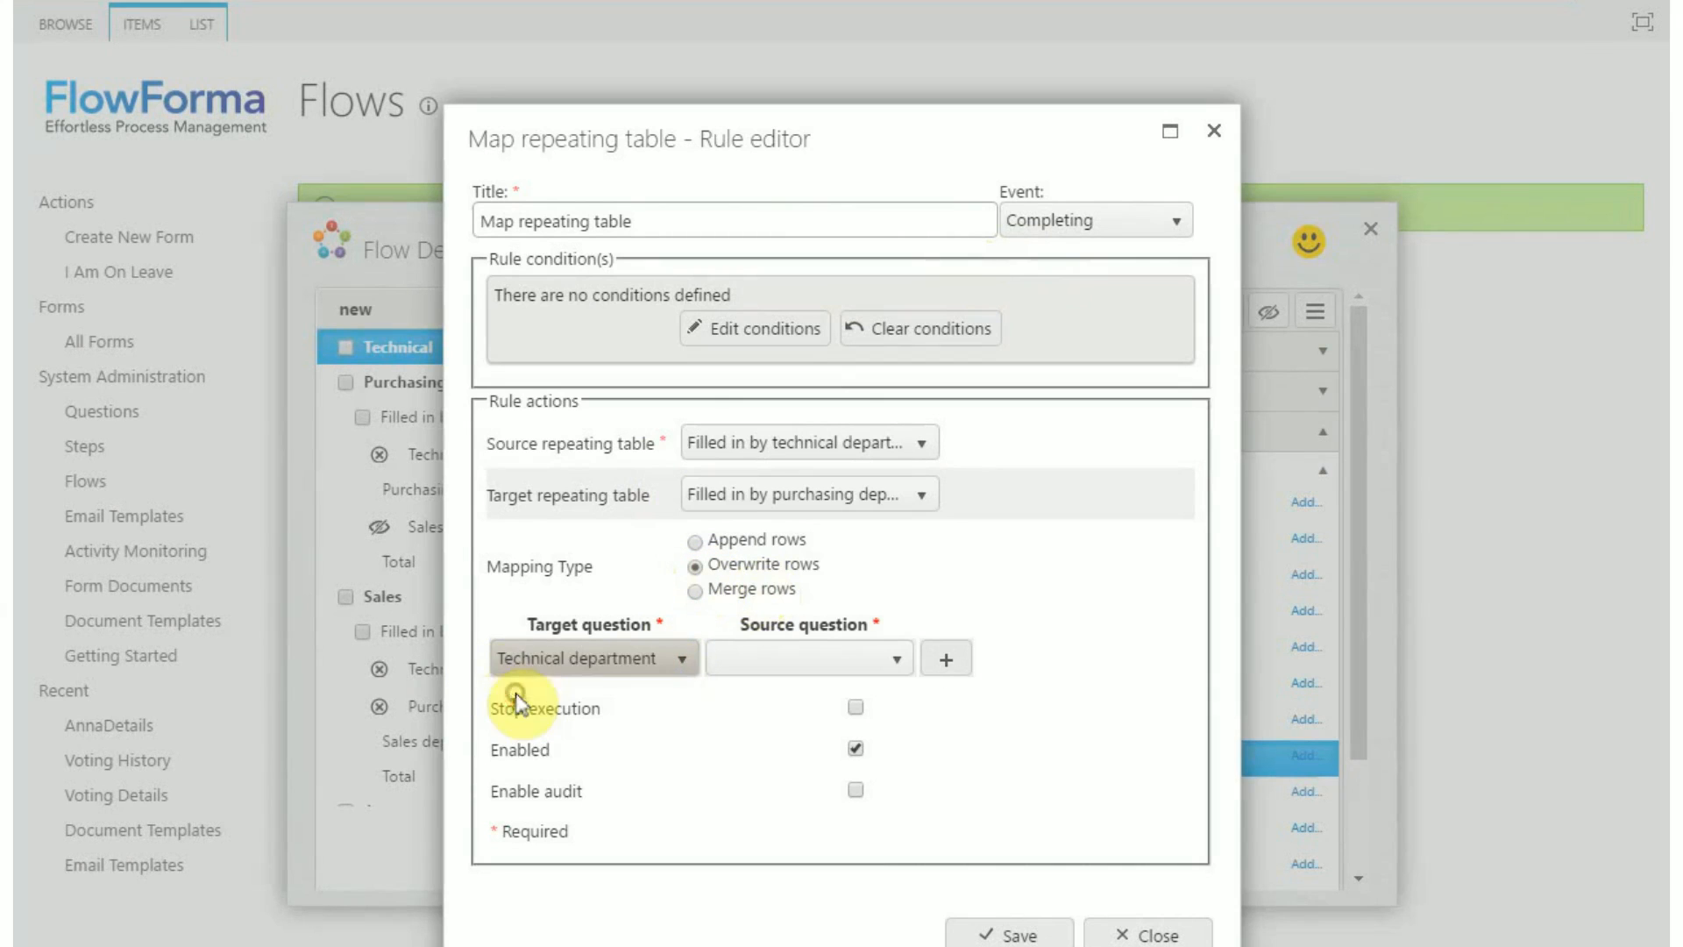
pyautogui.click(824, 663)
pyautogui.click(764, 692)
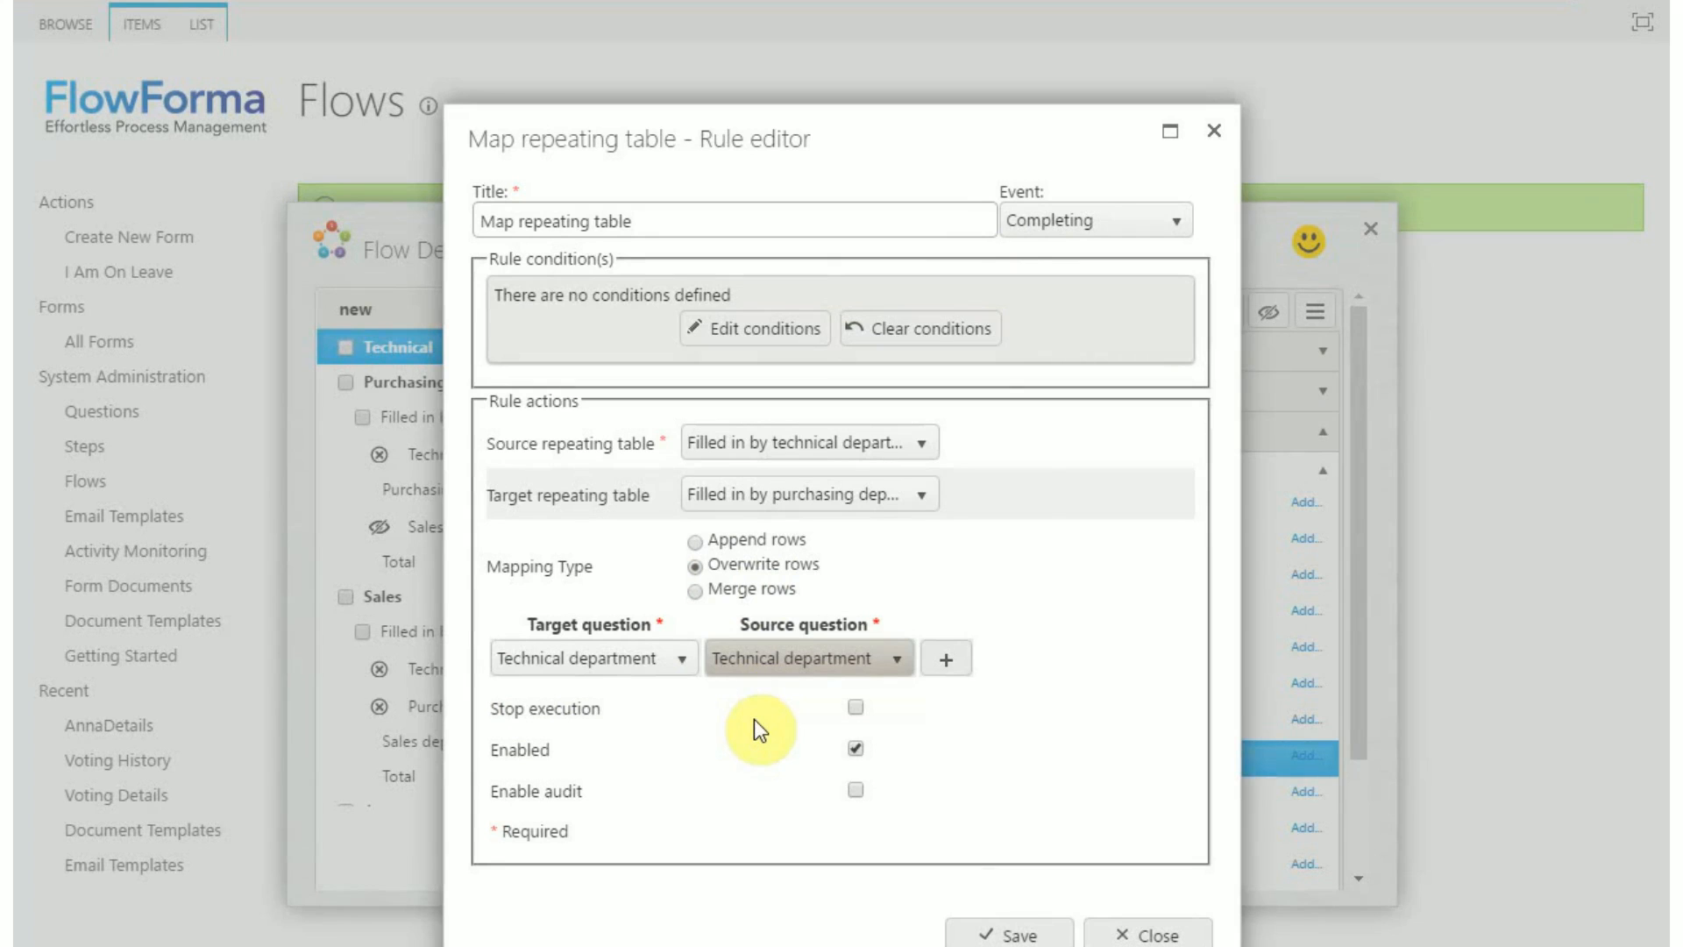
pyautogui.click(991, 936)
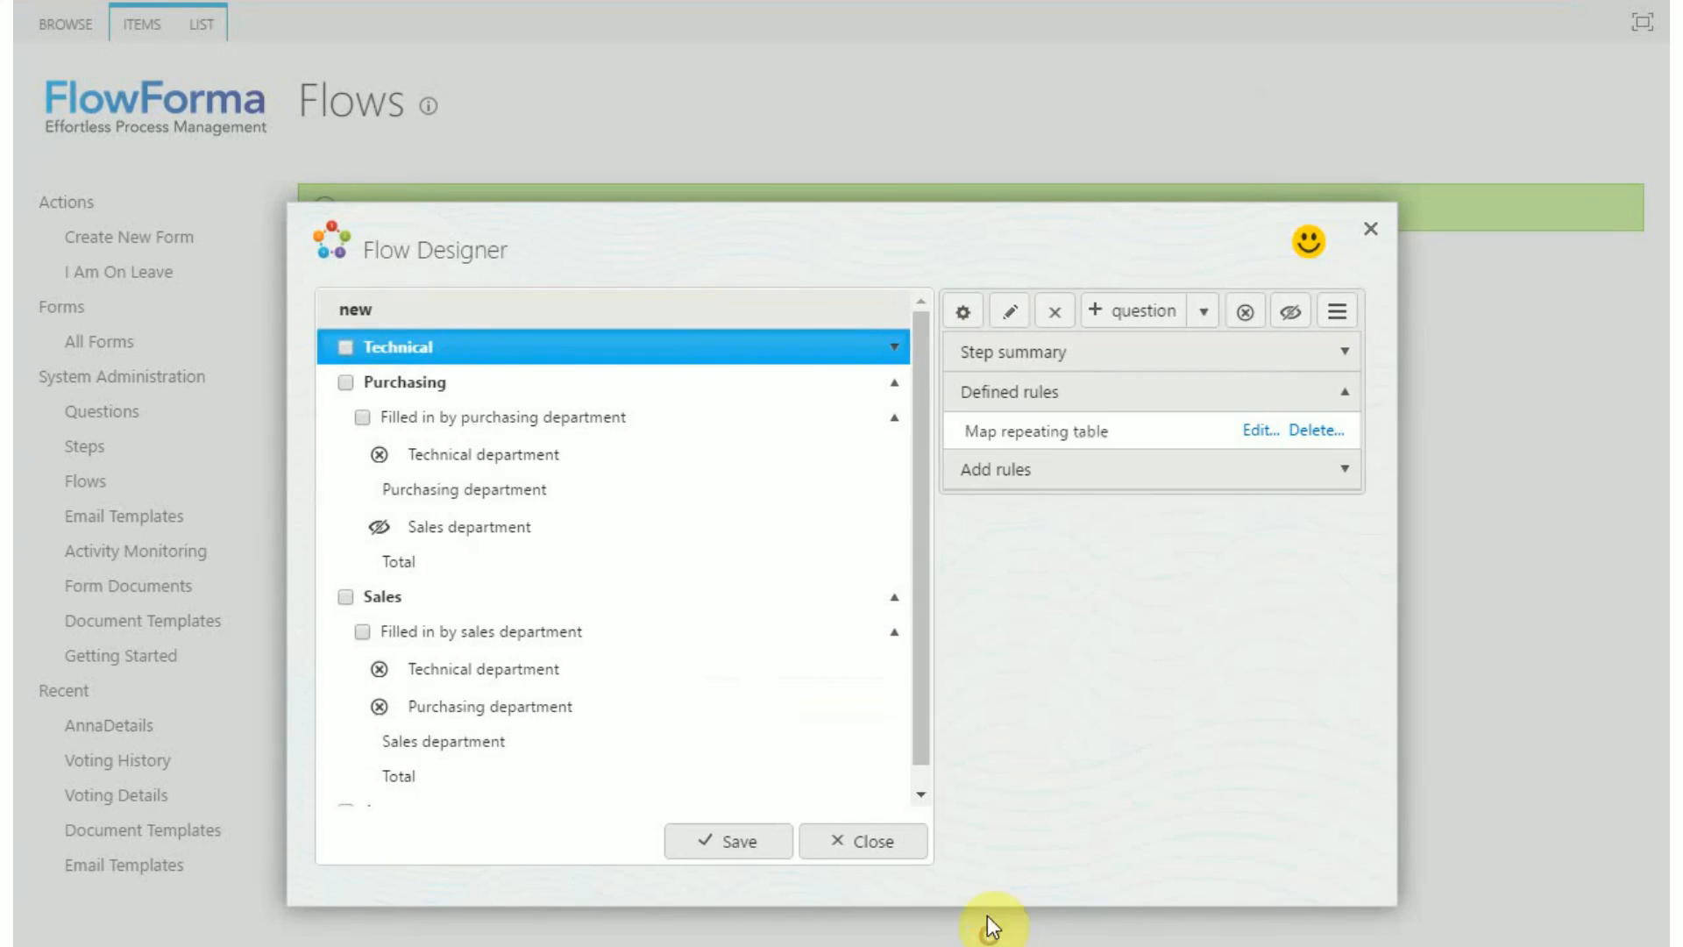
# - Add a Map repeating table rule to the Purchasing step
pyautogui.click(859, 381)
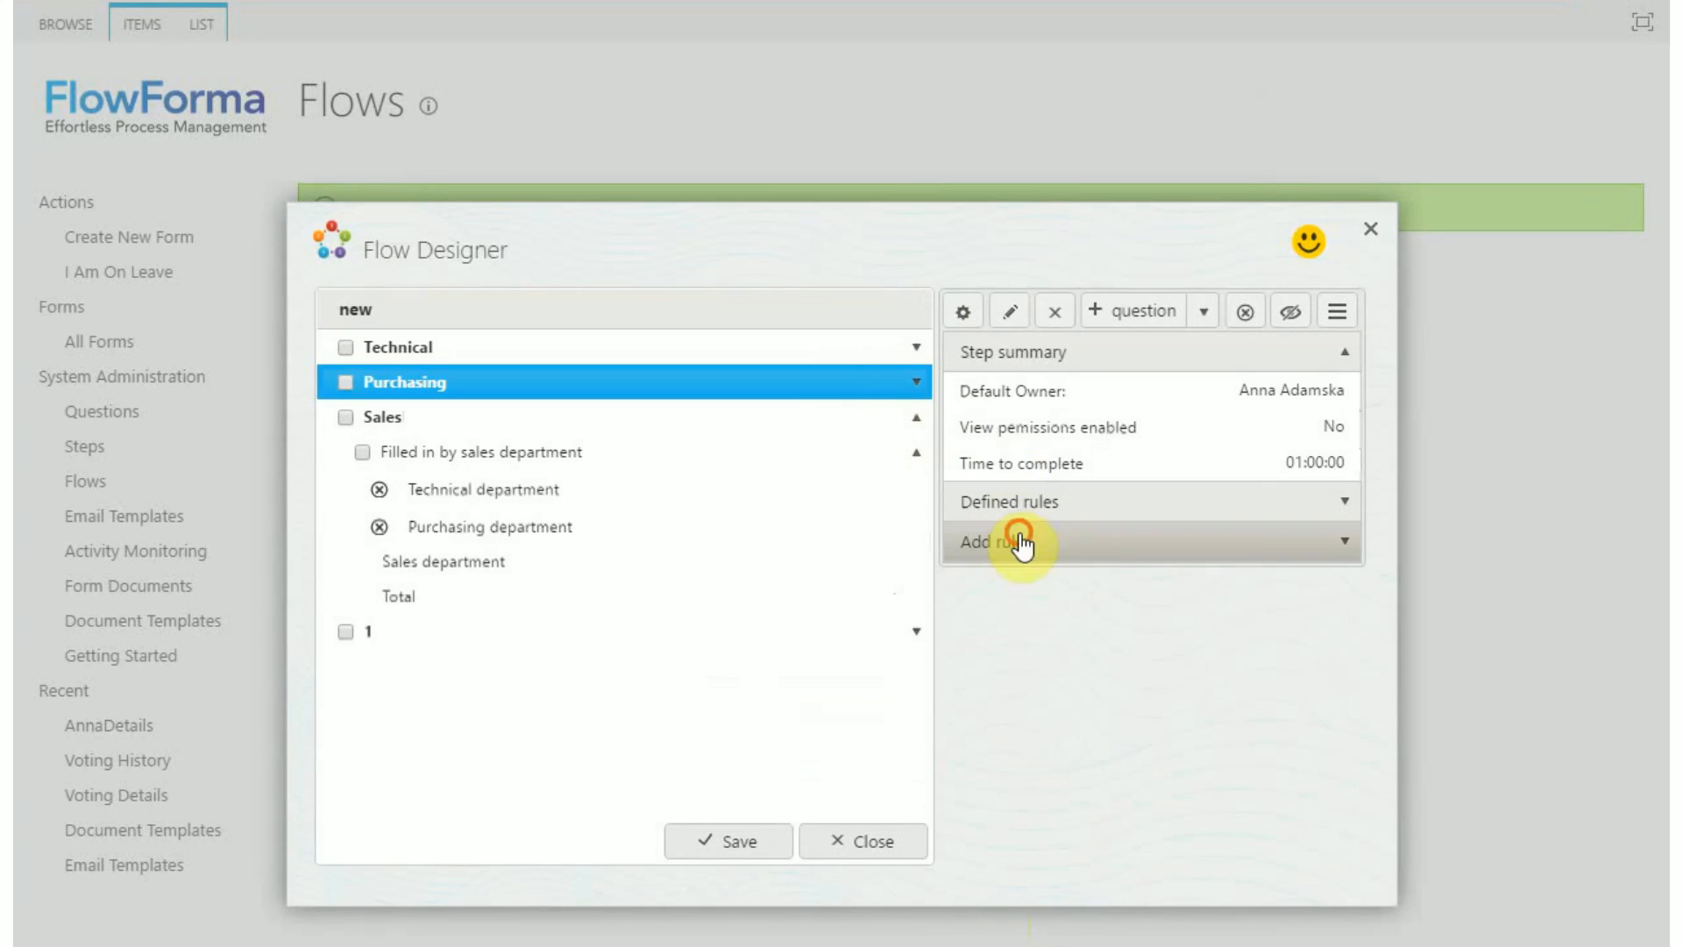
pyautogui.click(1017, 540)
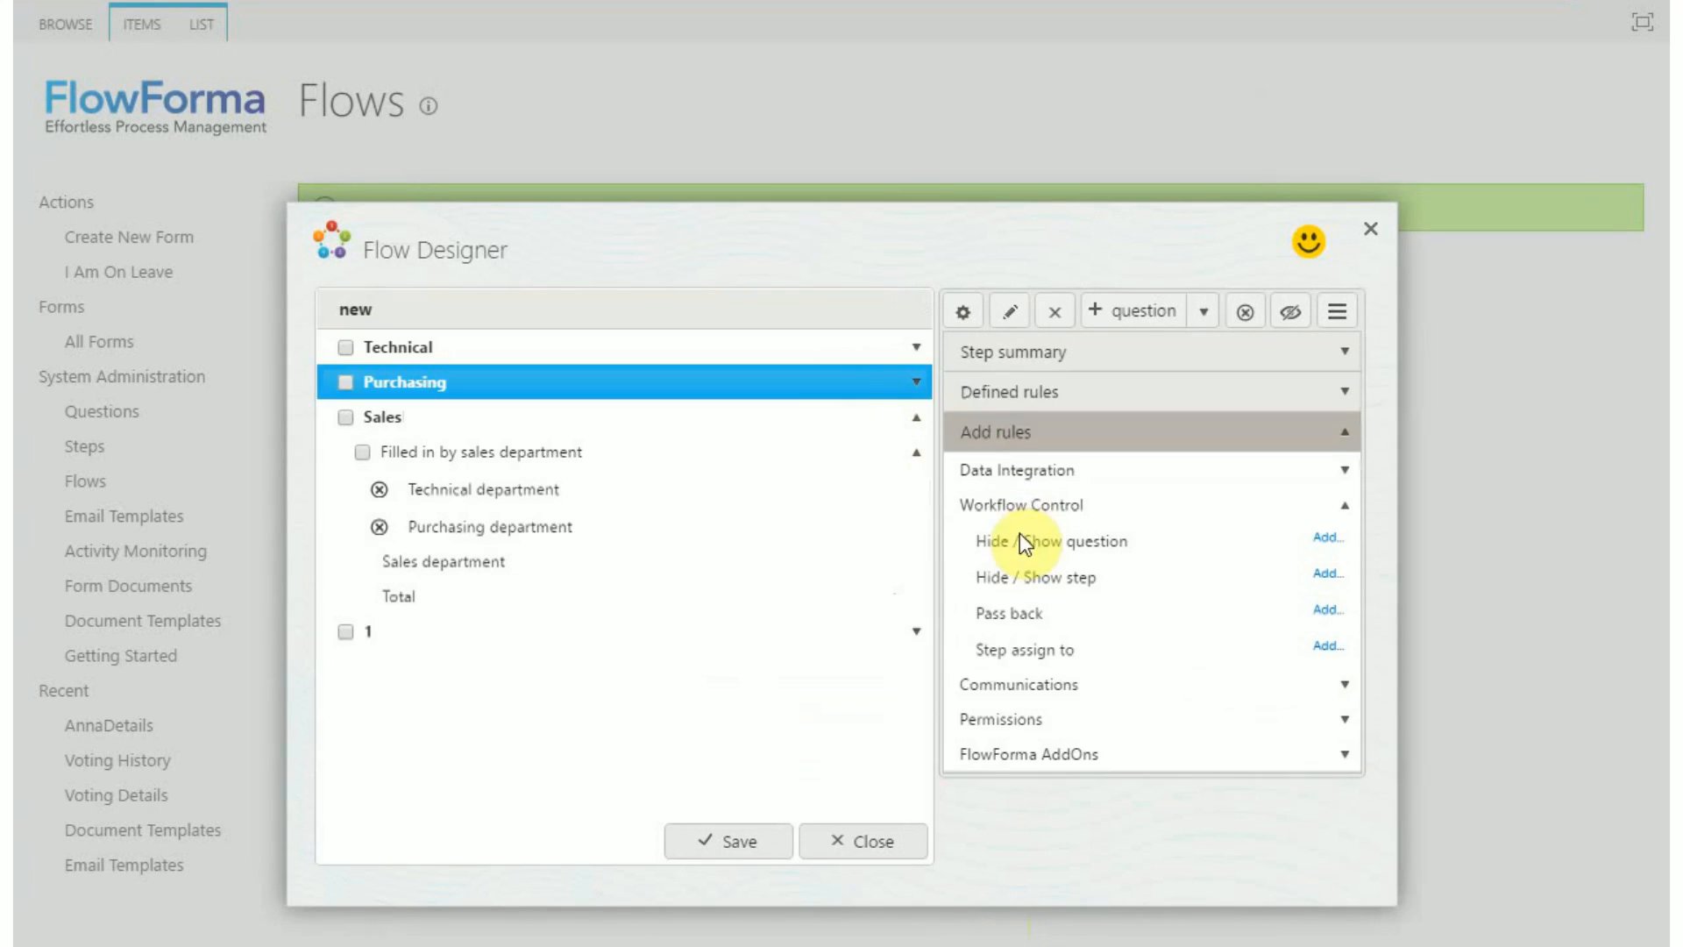
pyautogui.click(1064, 472)
pyautogui.click(1306, 754)
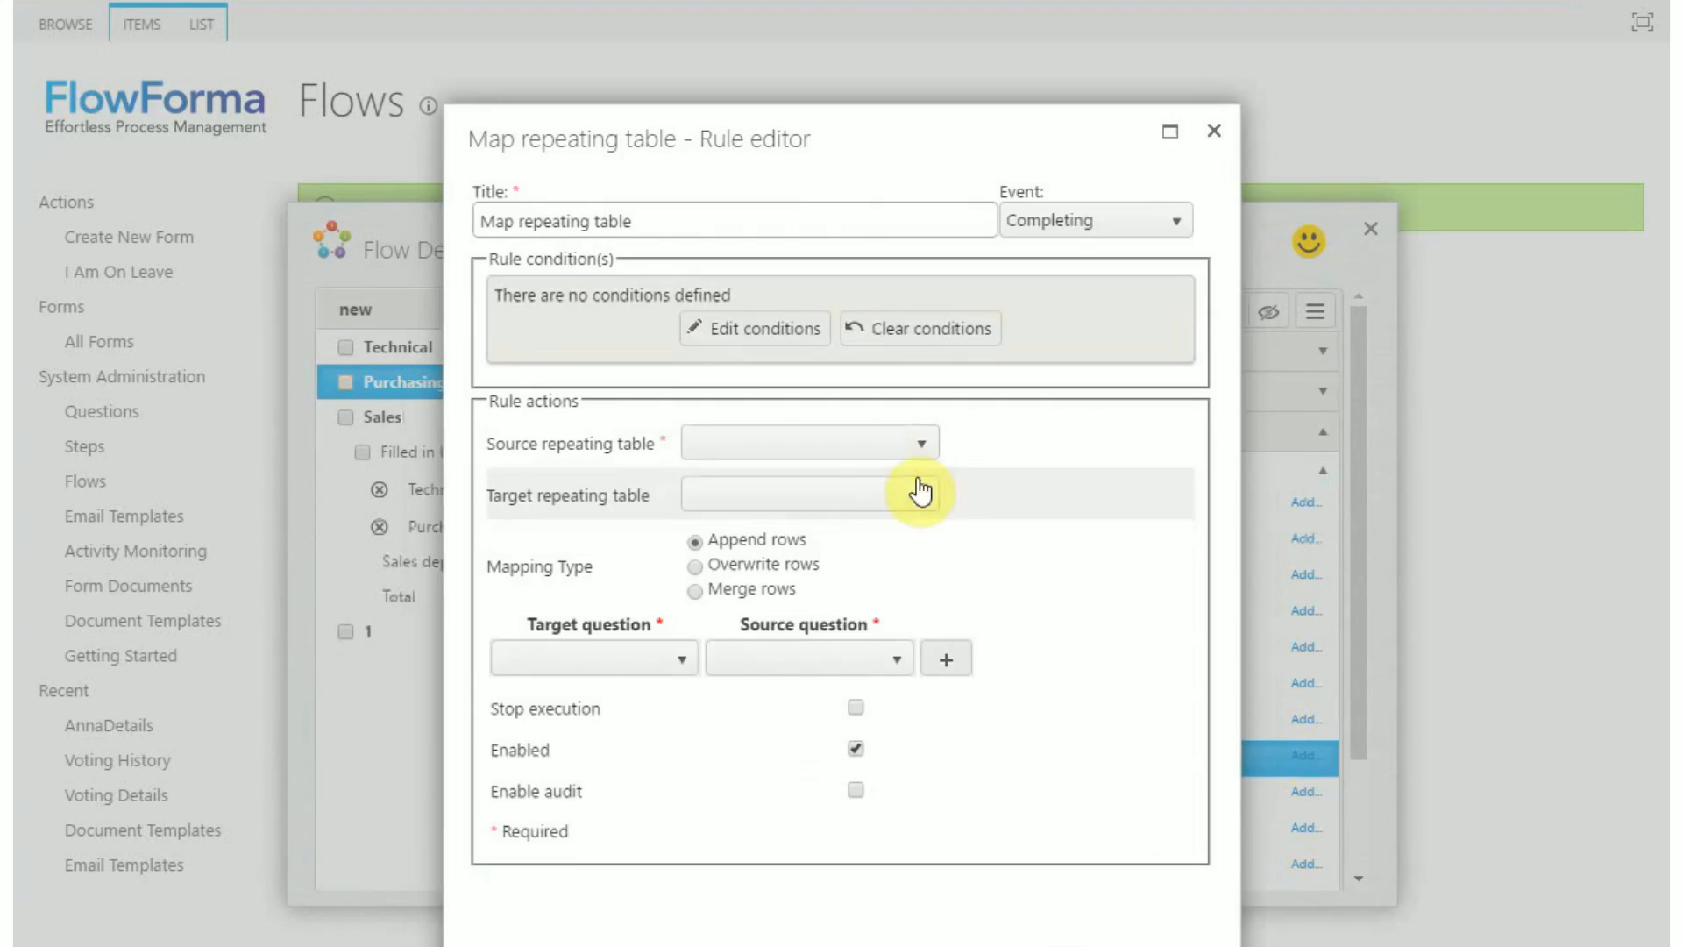
# - Set the rule's source to Filled in by purchasing department and target to Filled in by sales department, with the Overwrite rows mapping type
pyautogui.click(738, 445)
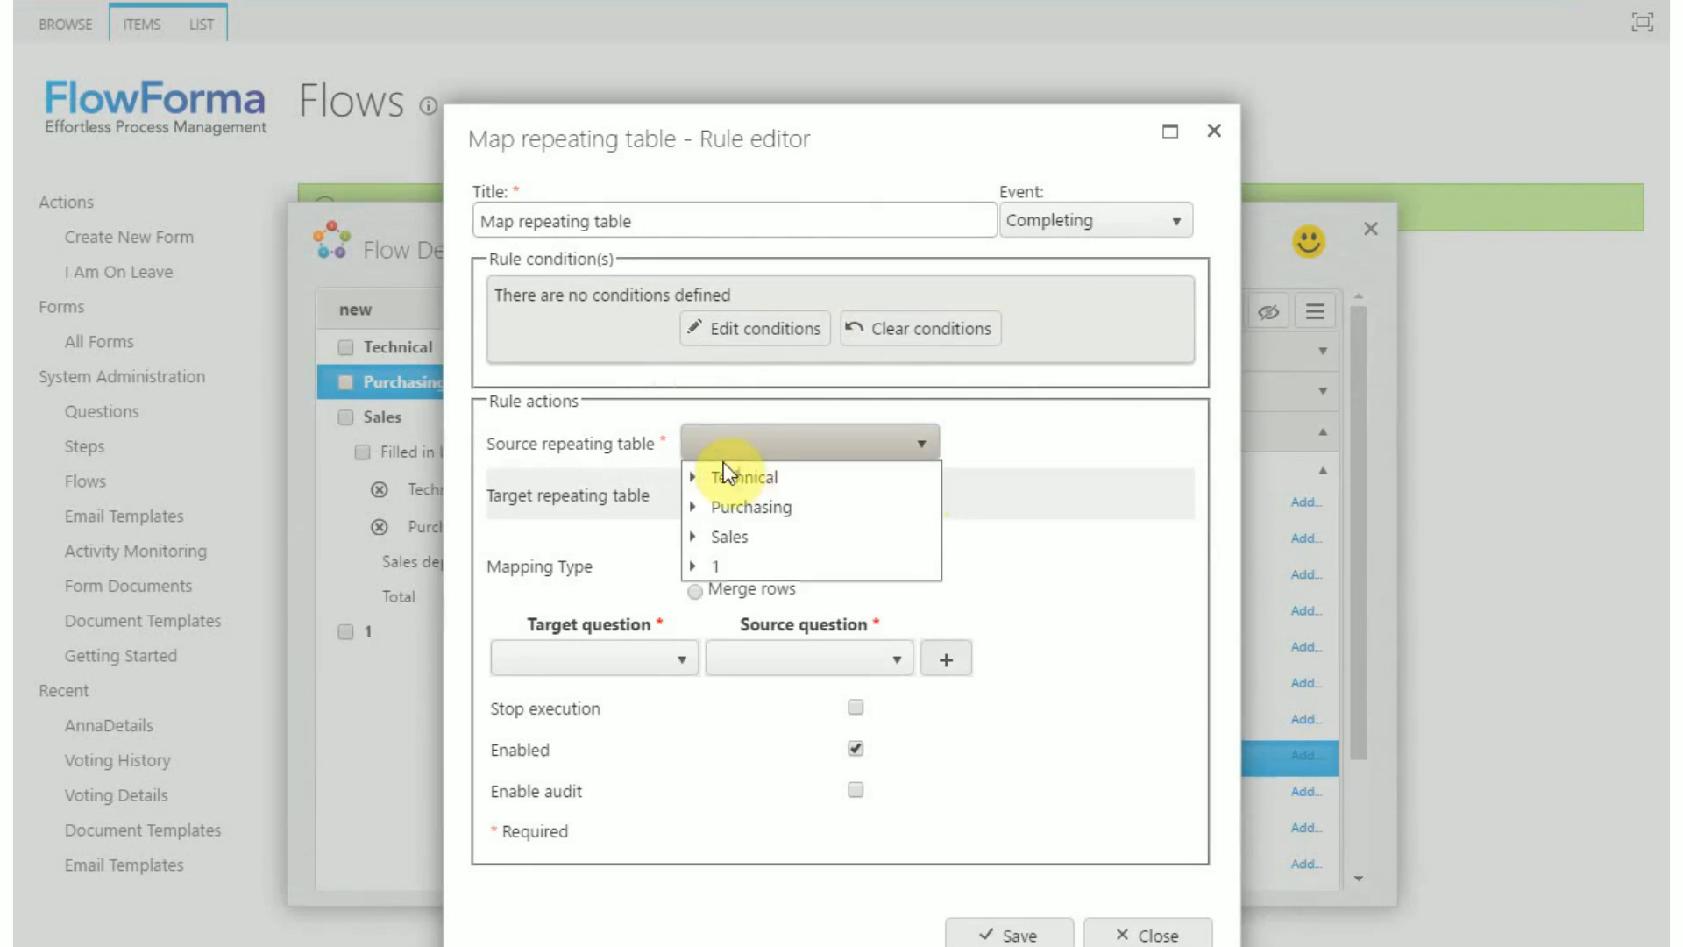
pyautogui.click(694, 508)
pyautogui.click(759, 536)
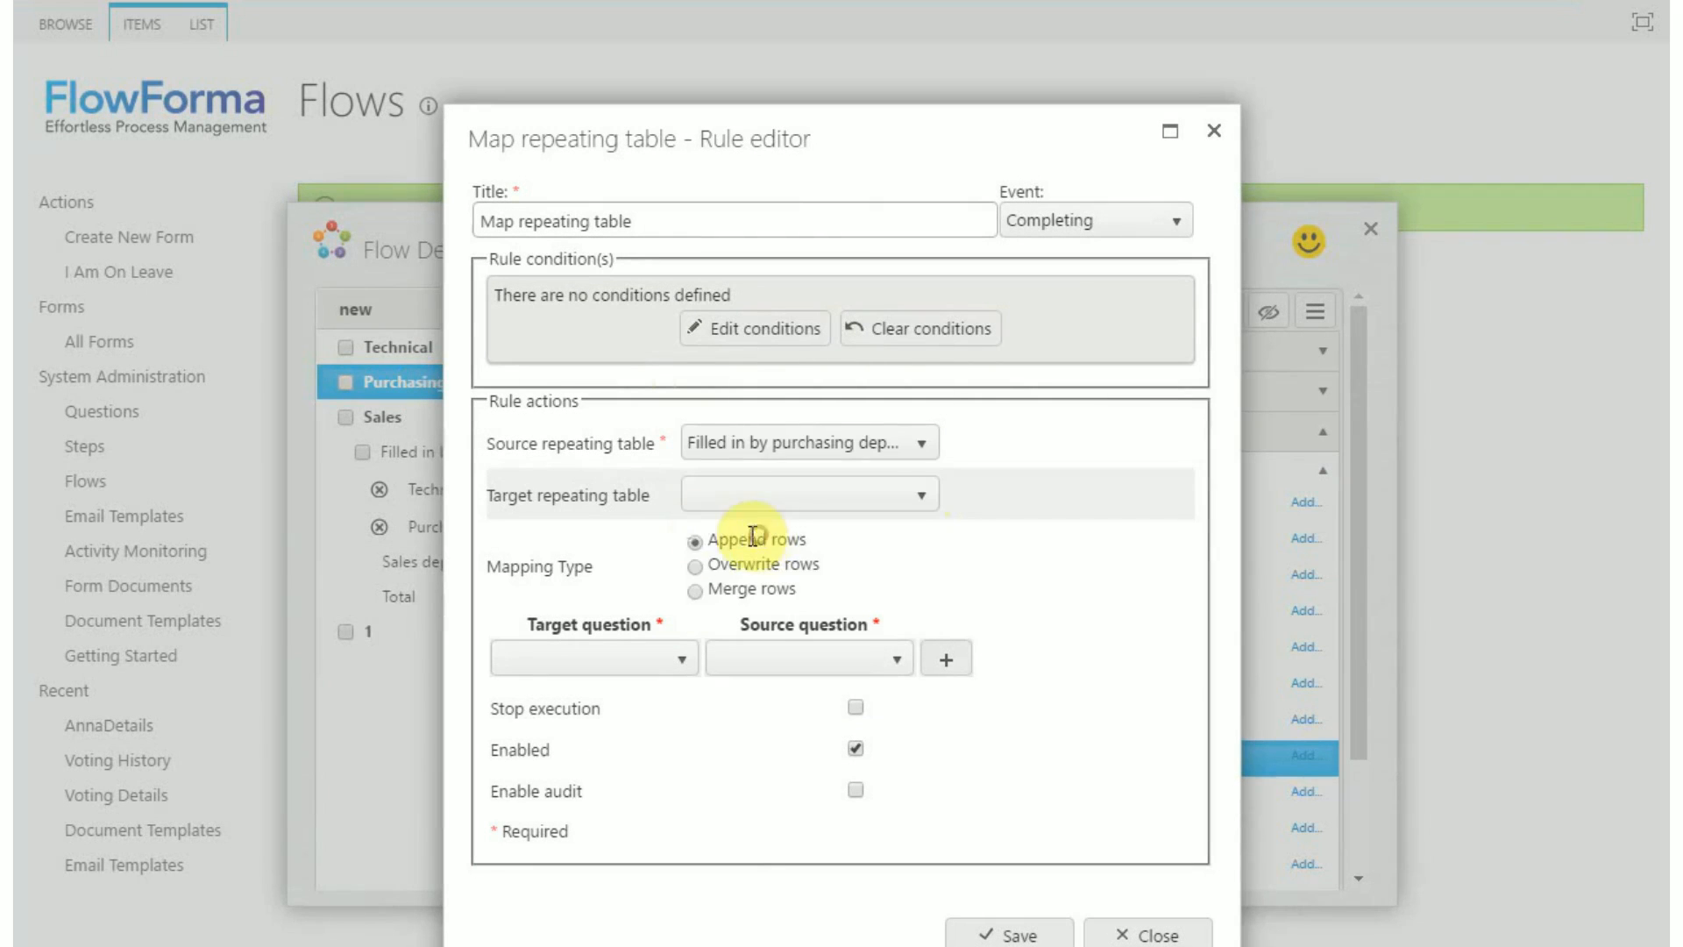
pyautogui.click(698, 498)
pyautogui.click(692, 587)
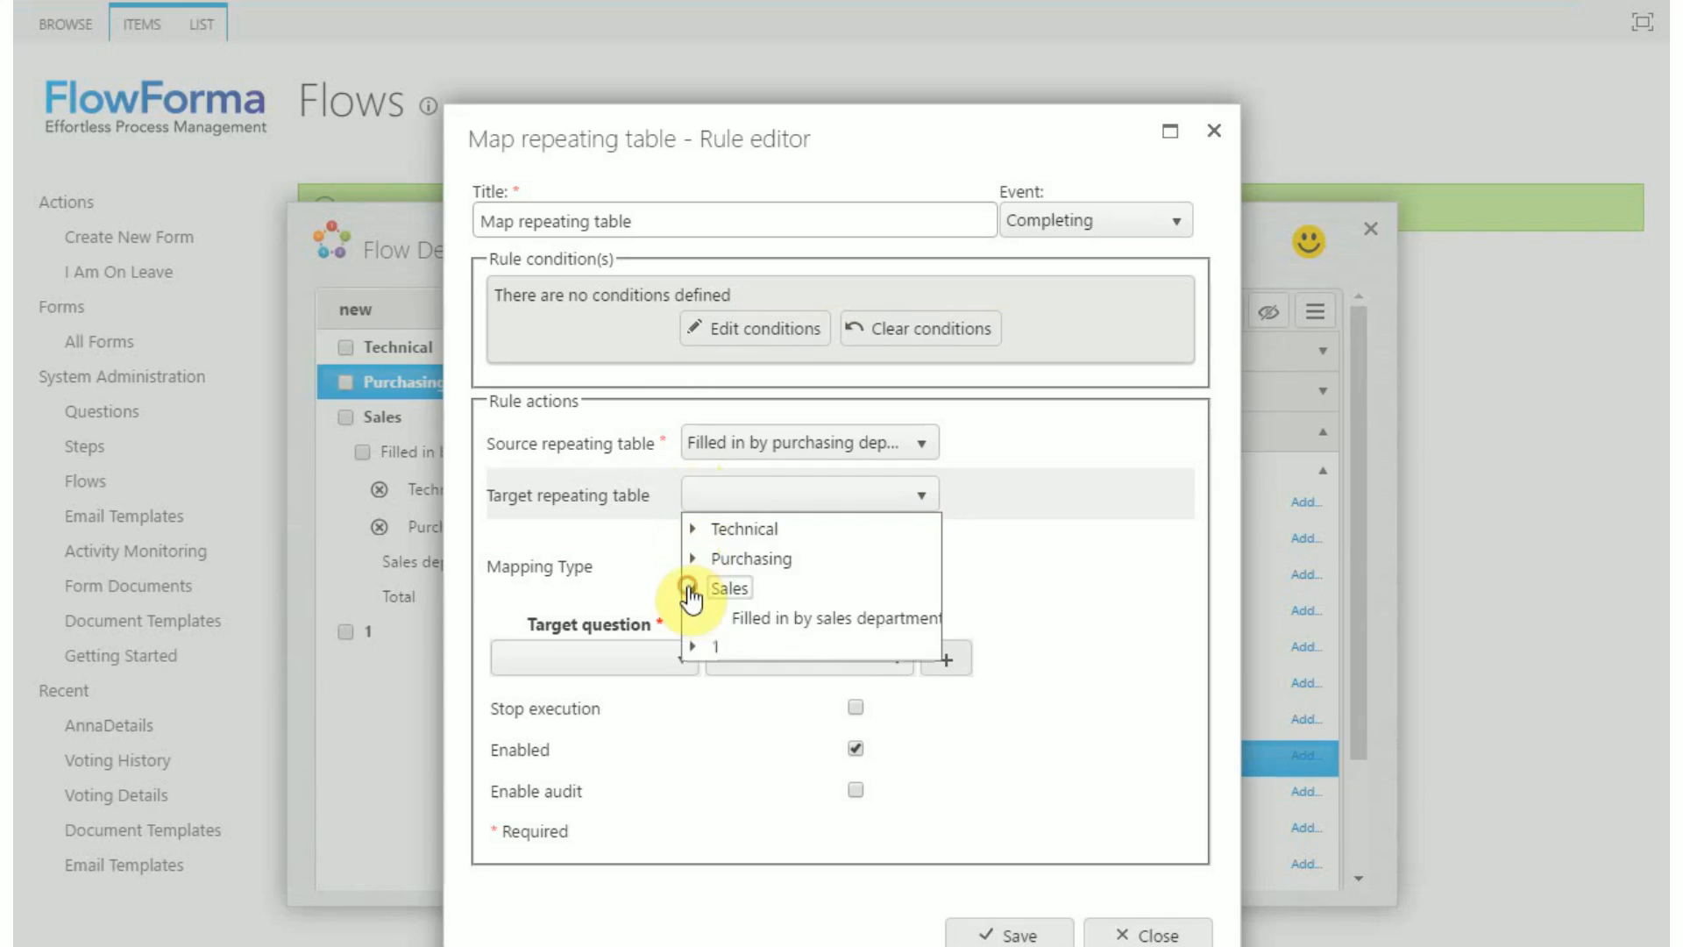
pyautogui.click(750, 619)
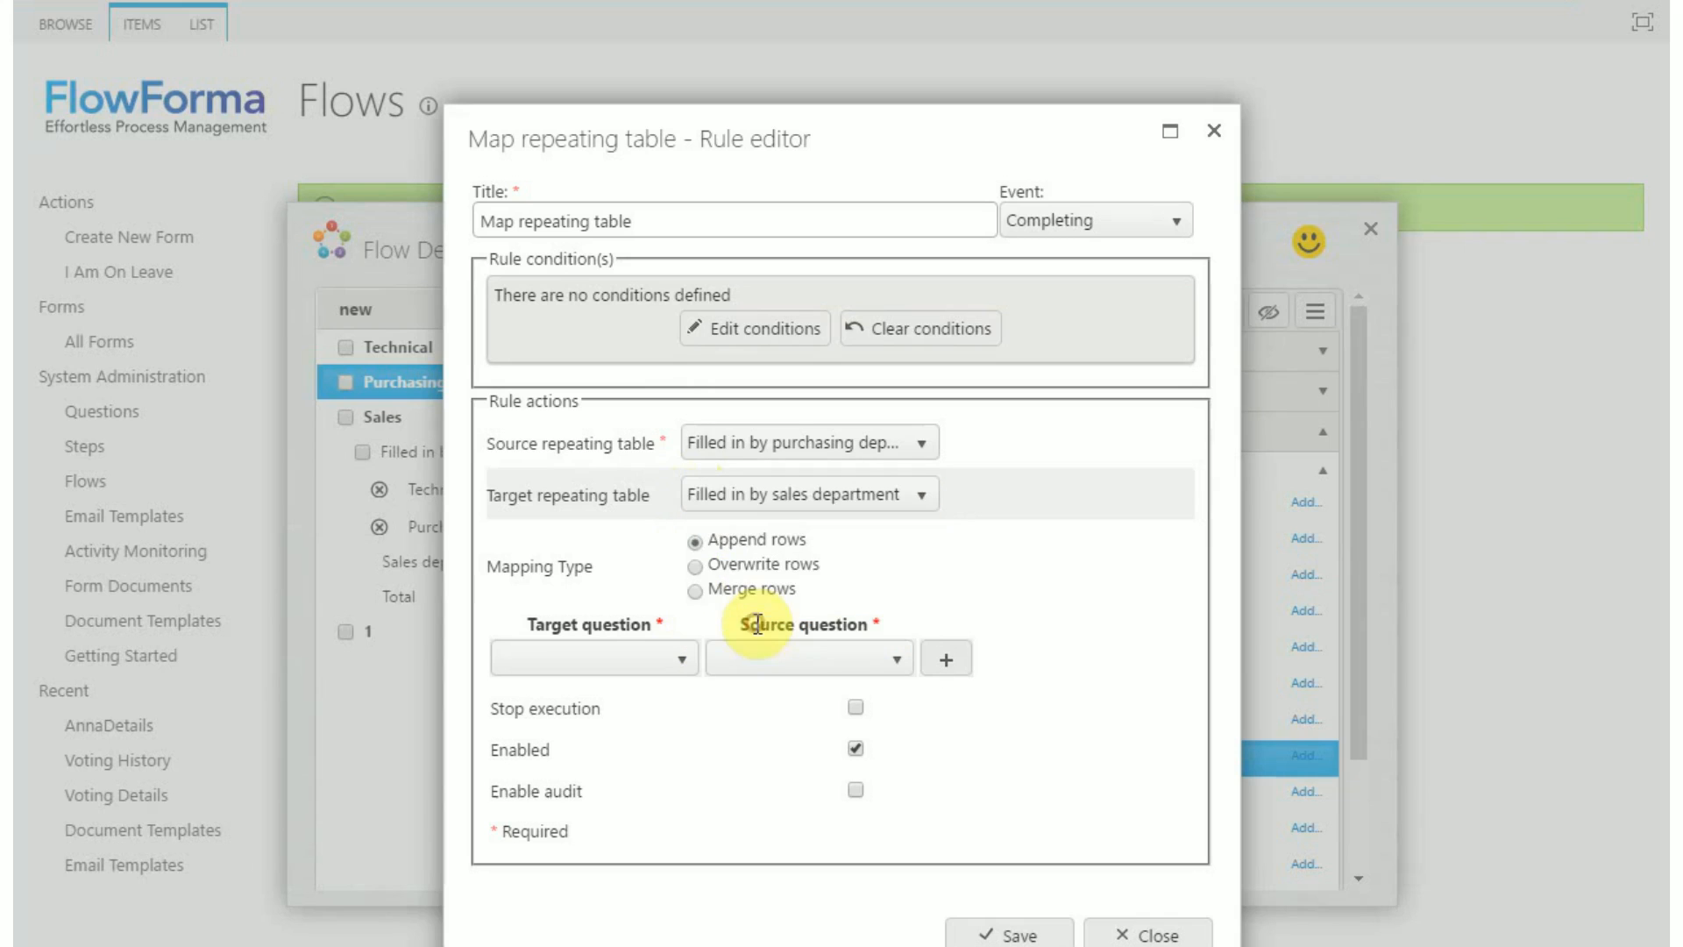
pyautogui.click(696, 566)
# - Choose Technical department as both the target and the source question in the rule's first mapping row
pyautogui.click(653, 663)
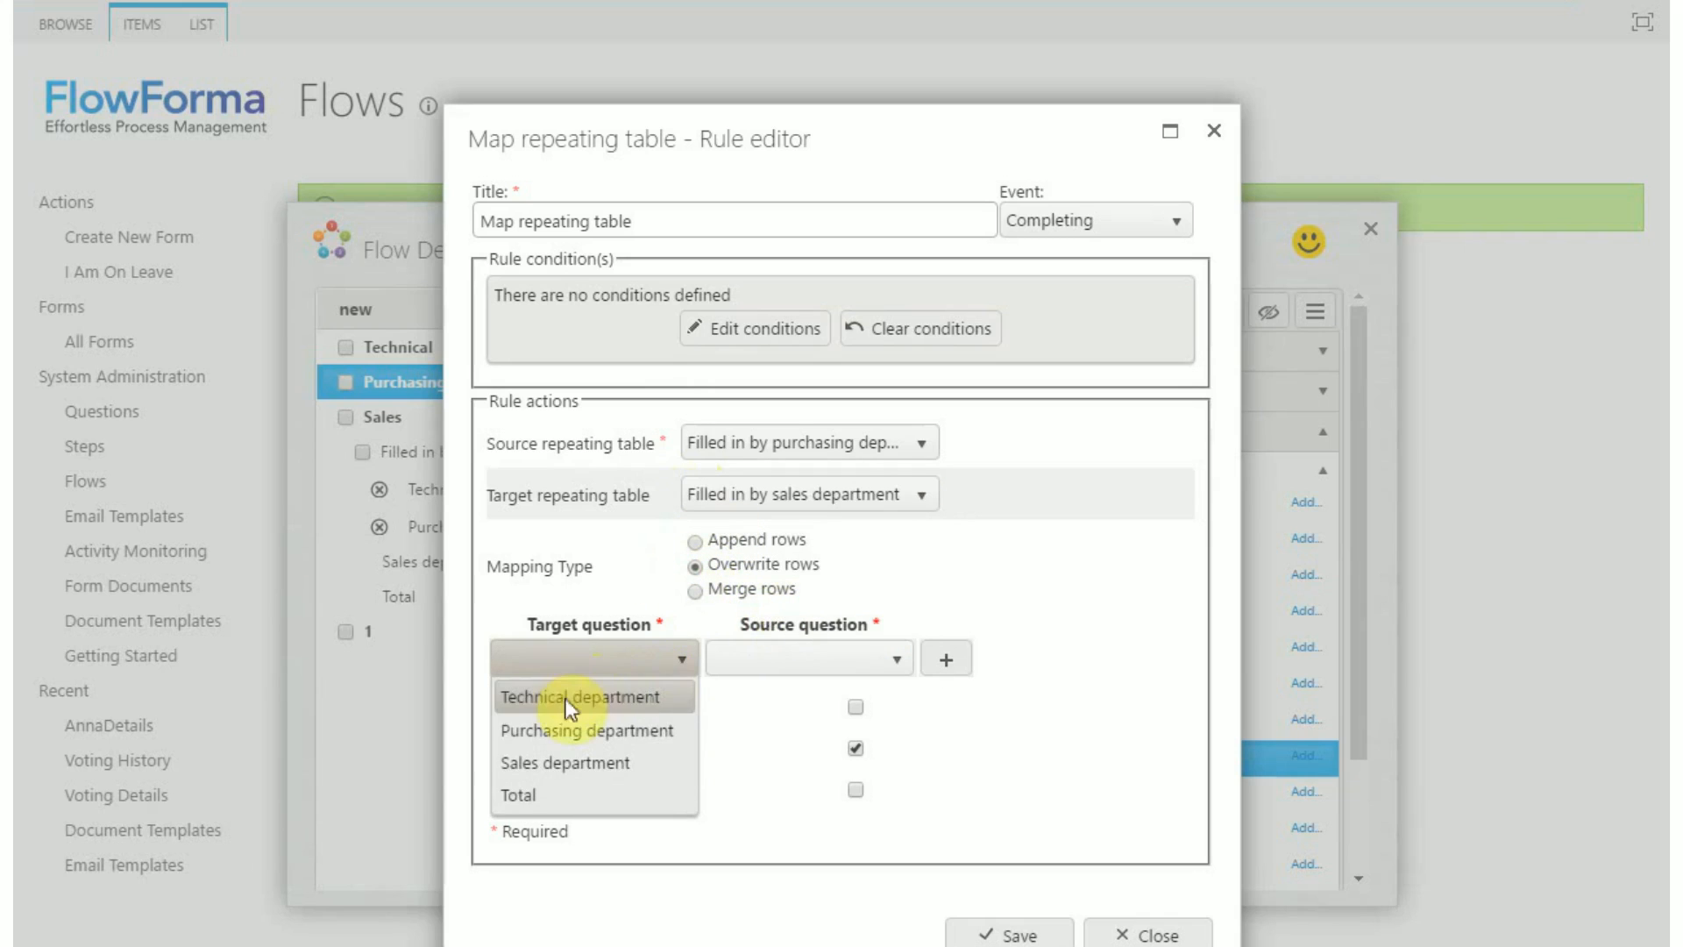
pyautogui.click(571, 700)
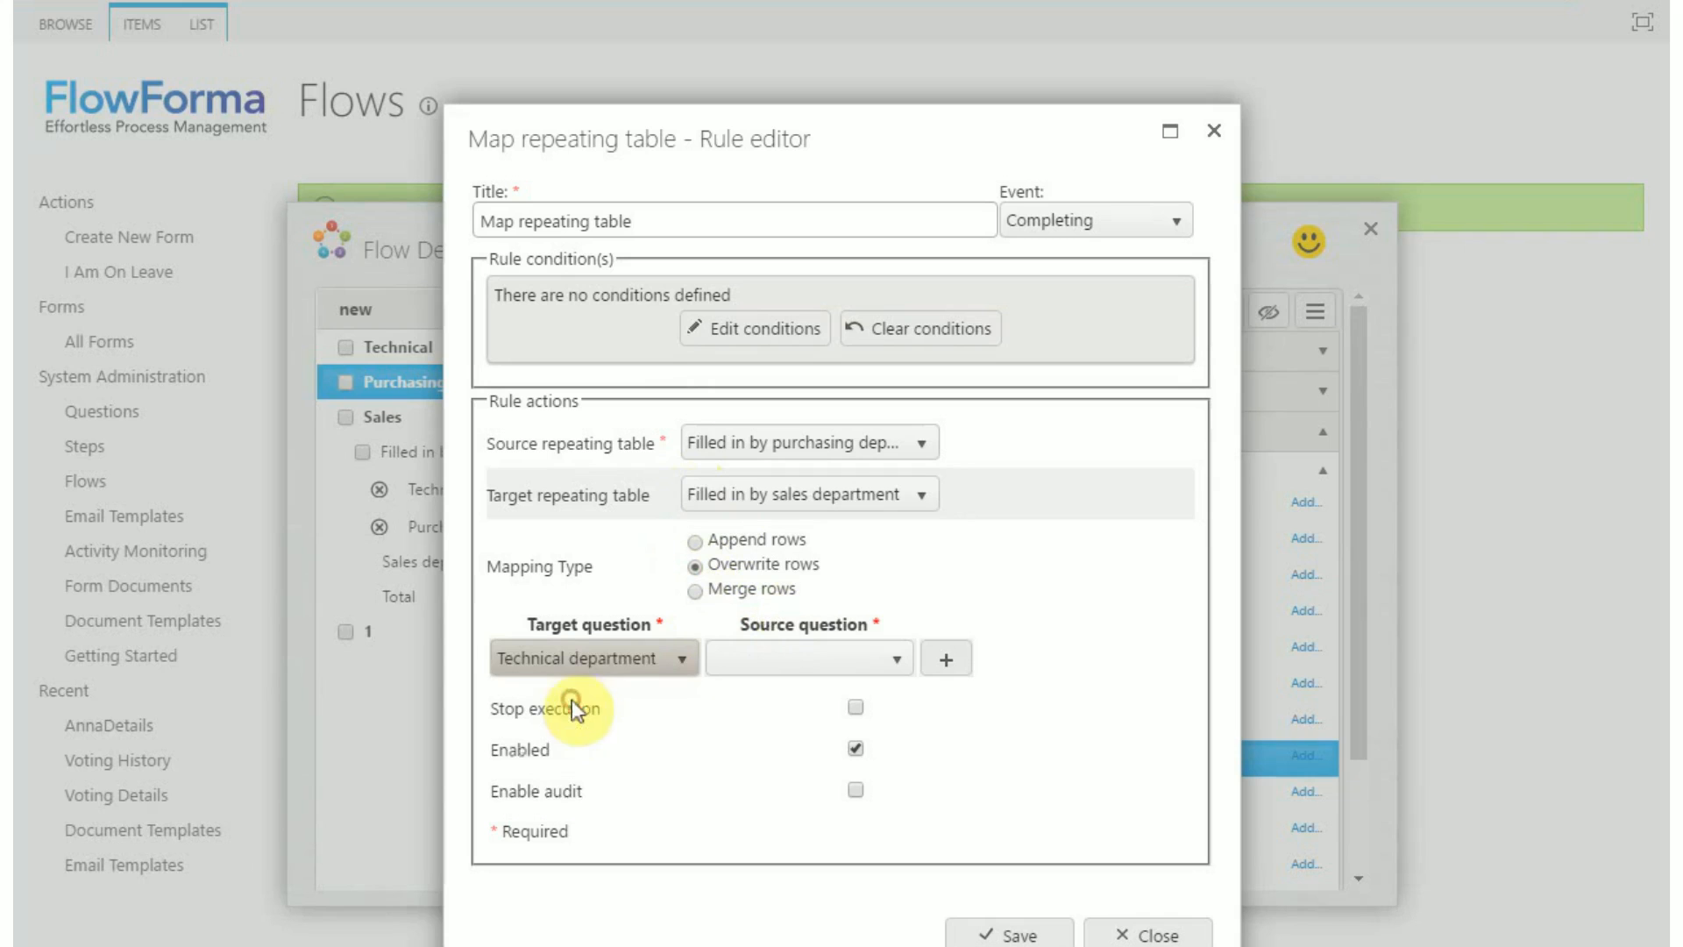
pyautogui.click(750, 666)
pyautogui.click(746, 706)
# - Add a second question mapping with Purchasing department as both the target and the source question
pyautogui.click(948, 659)
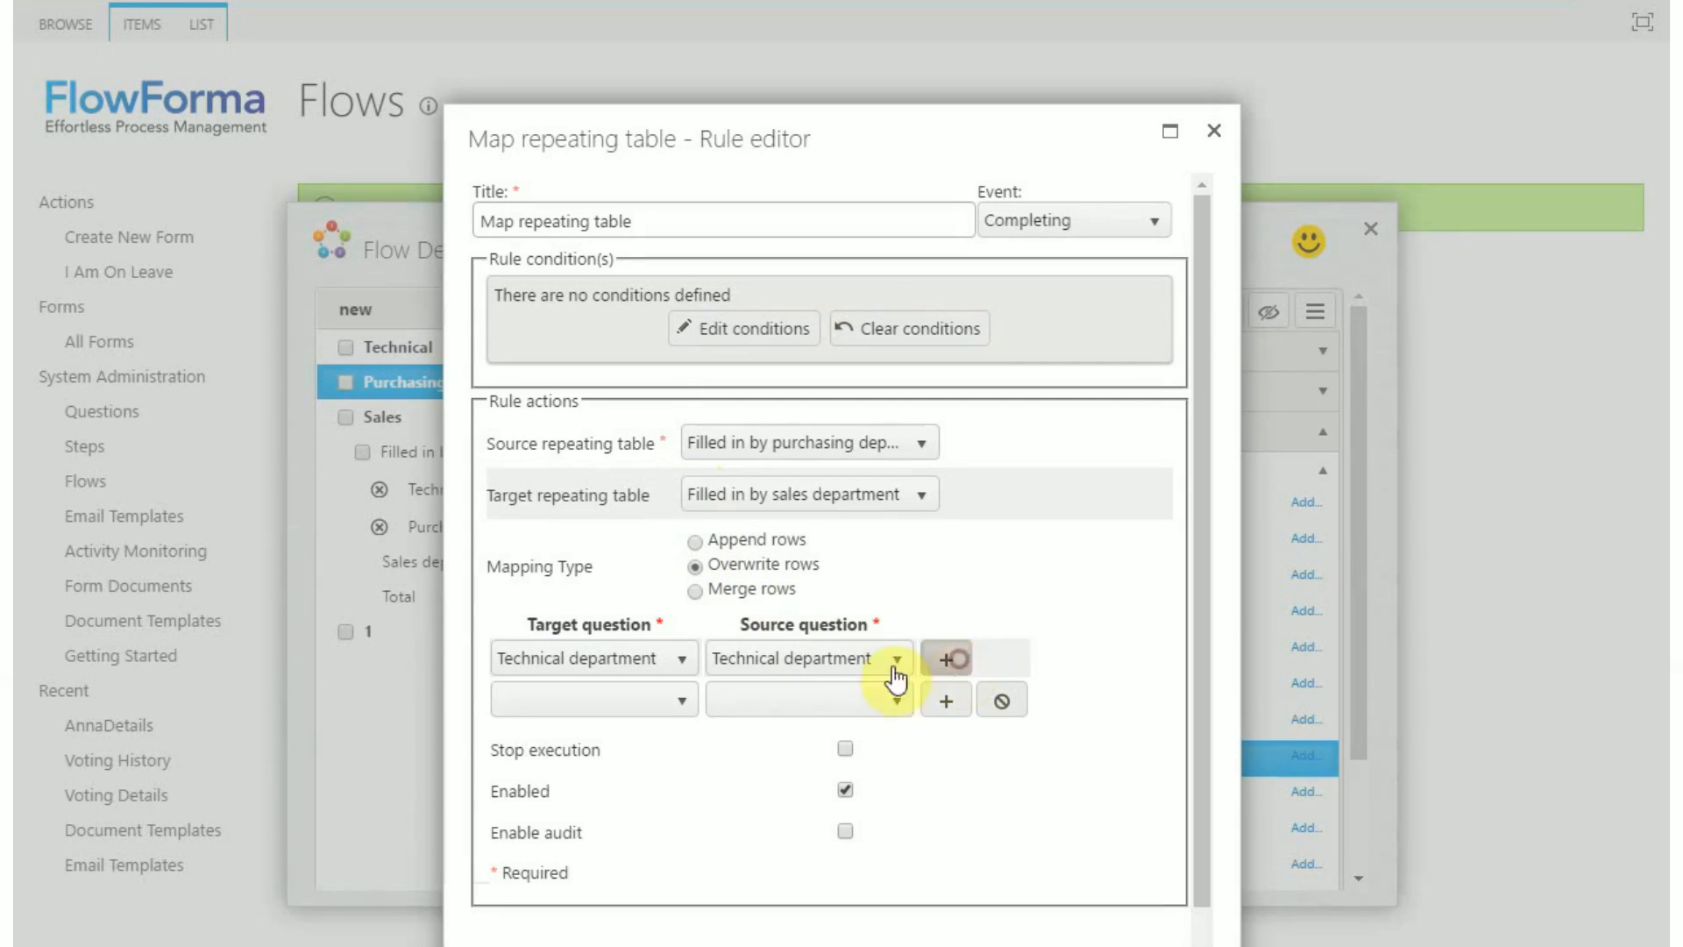
pyautogui.click(673, 706)
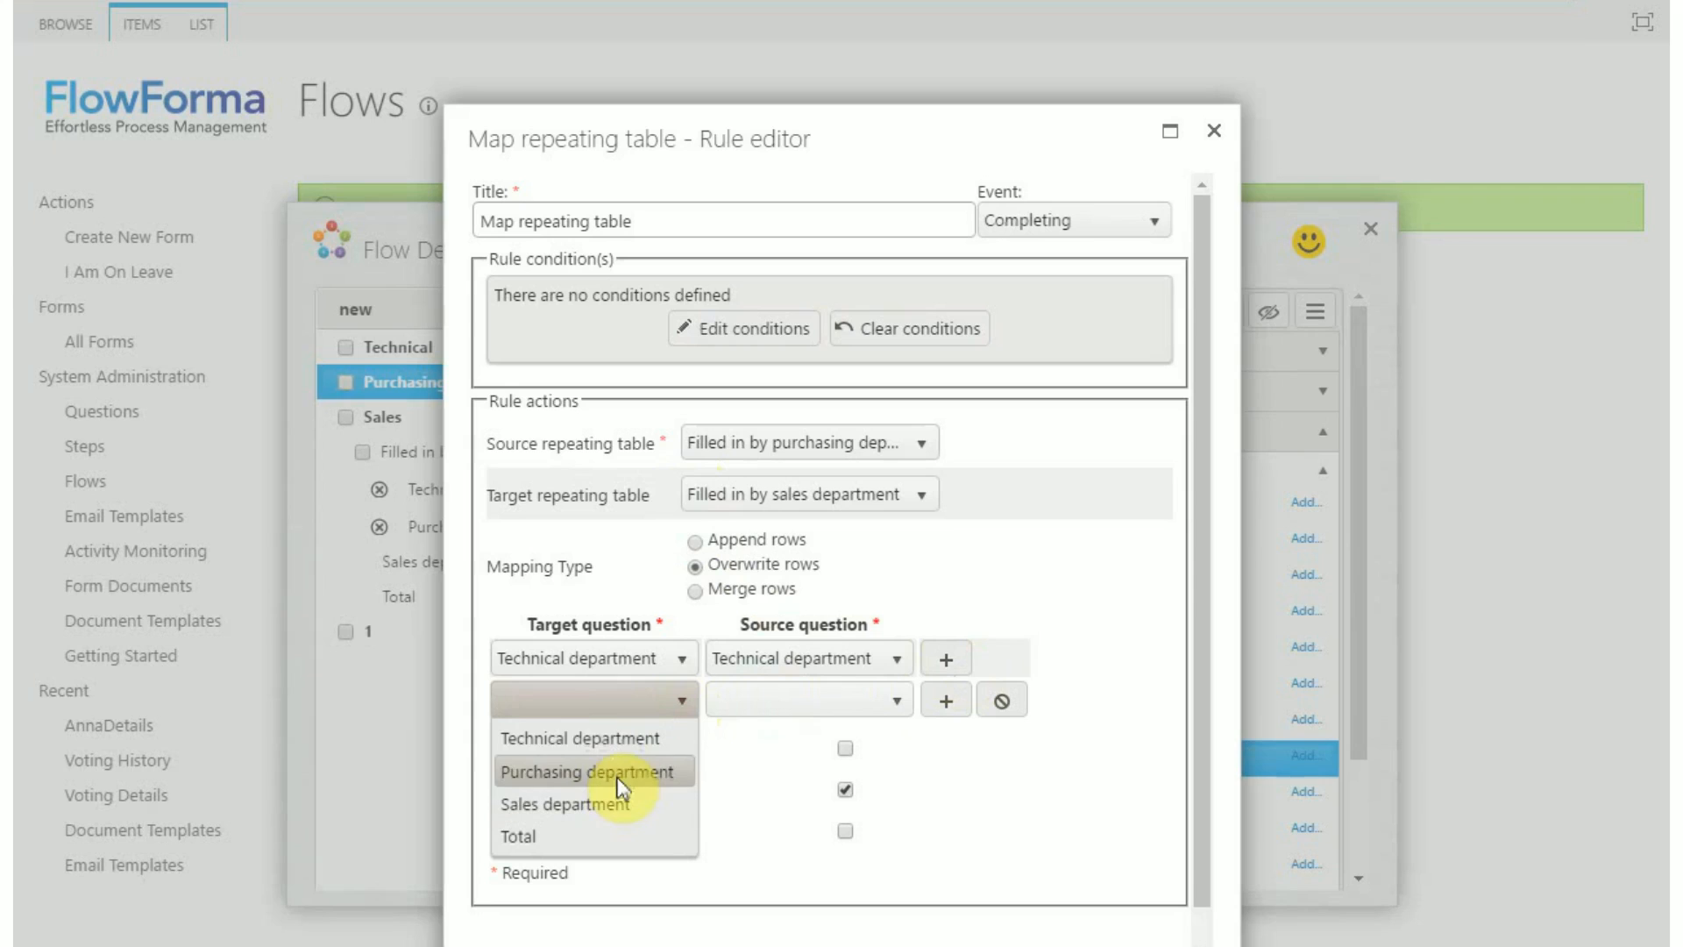
pyautogui.click(613, 773)
pyautogui.click(833, 696)
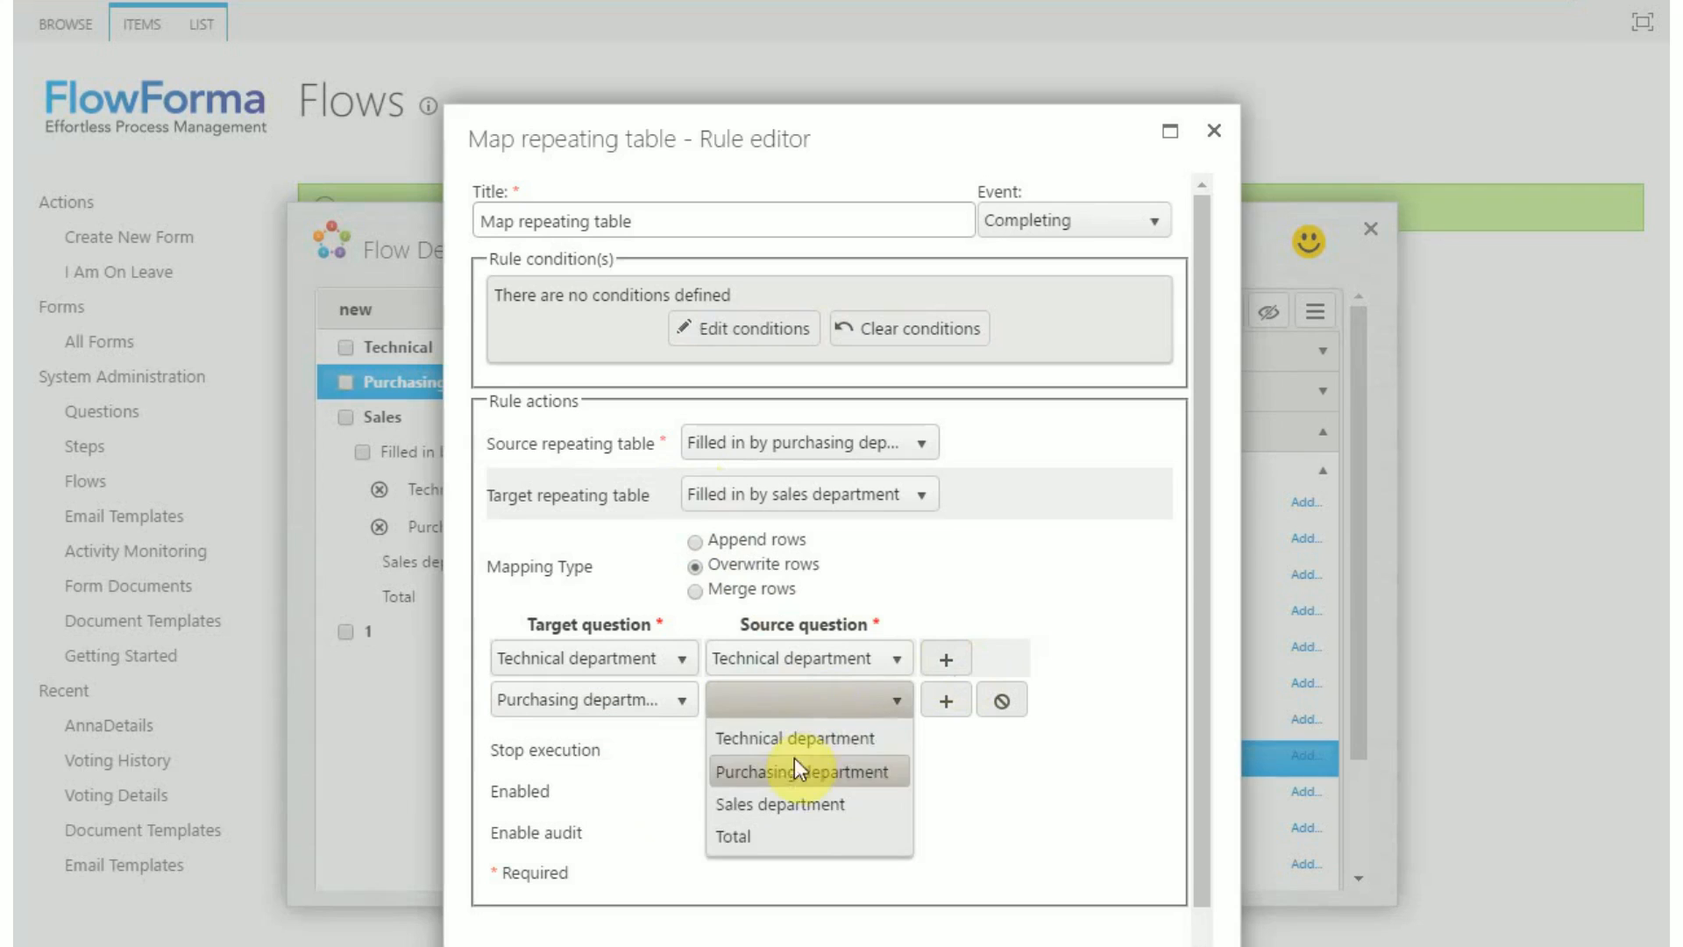
pyautogui.click(794, 769)
pyautogui.click(1082, 838)
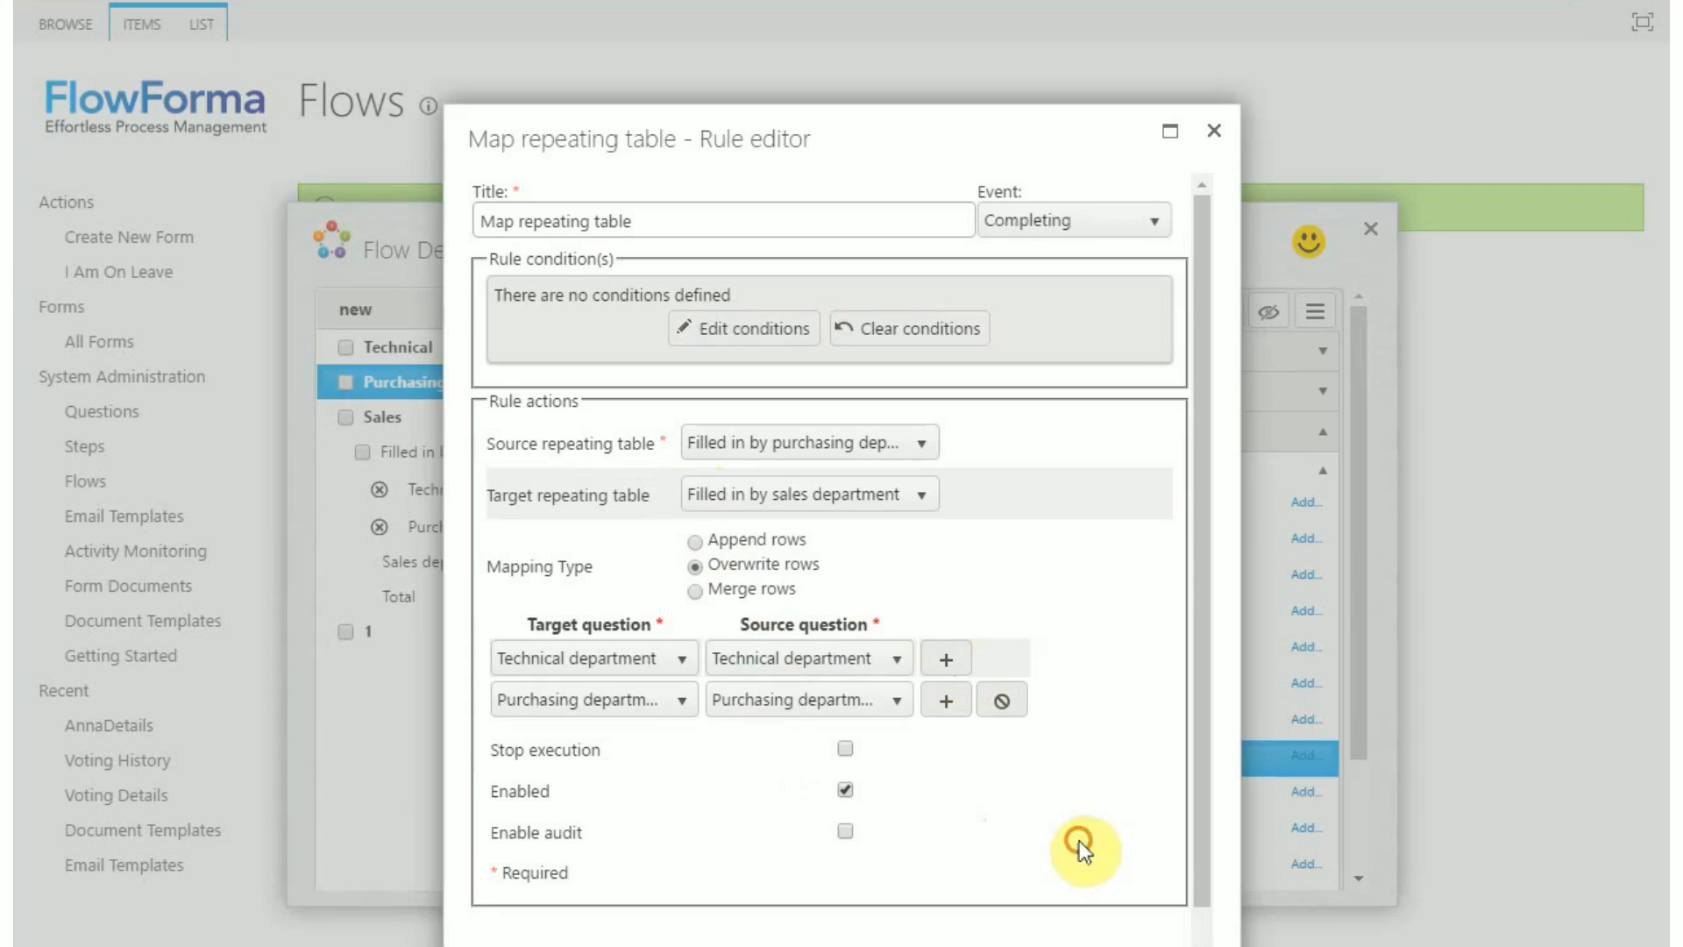
pyautogui.scroll(-1, 1192, 793)
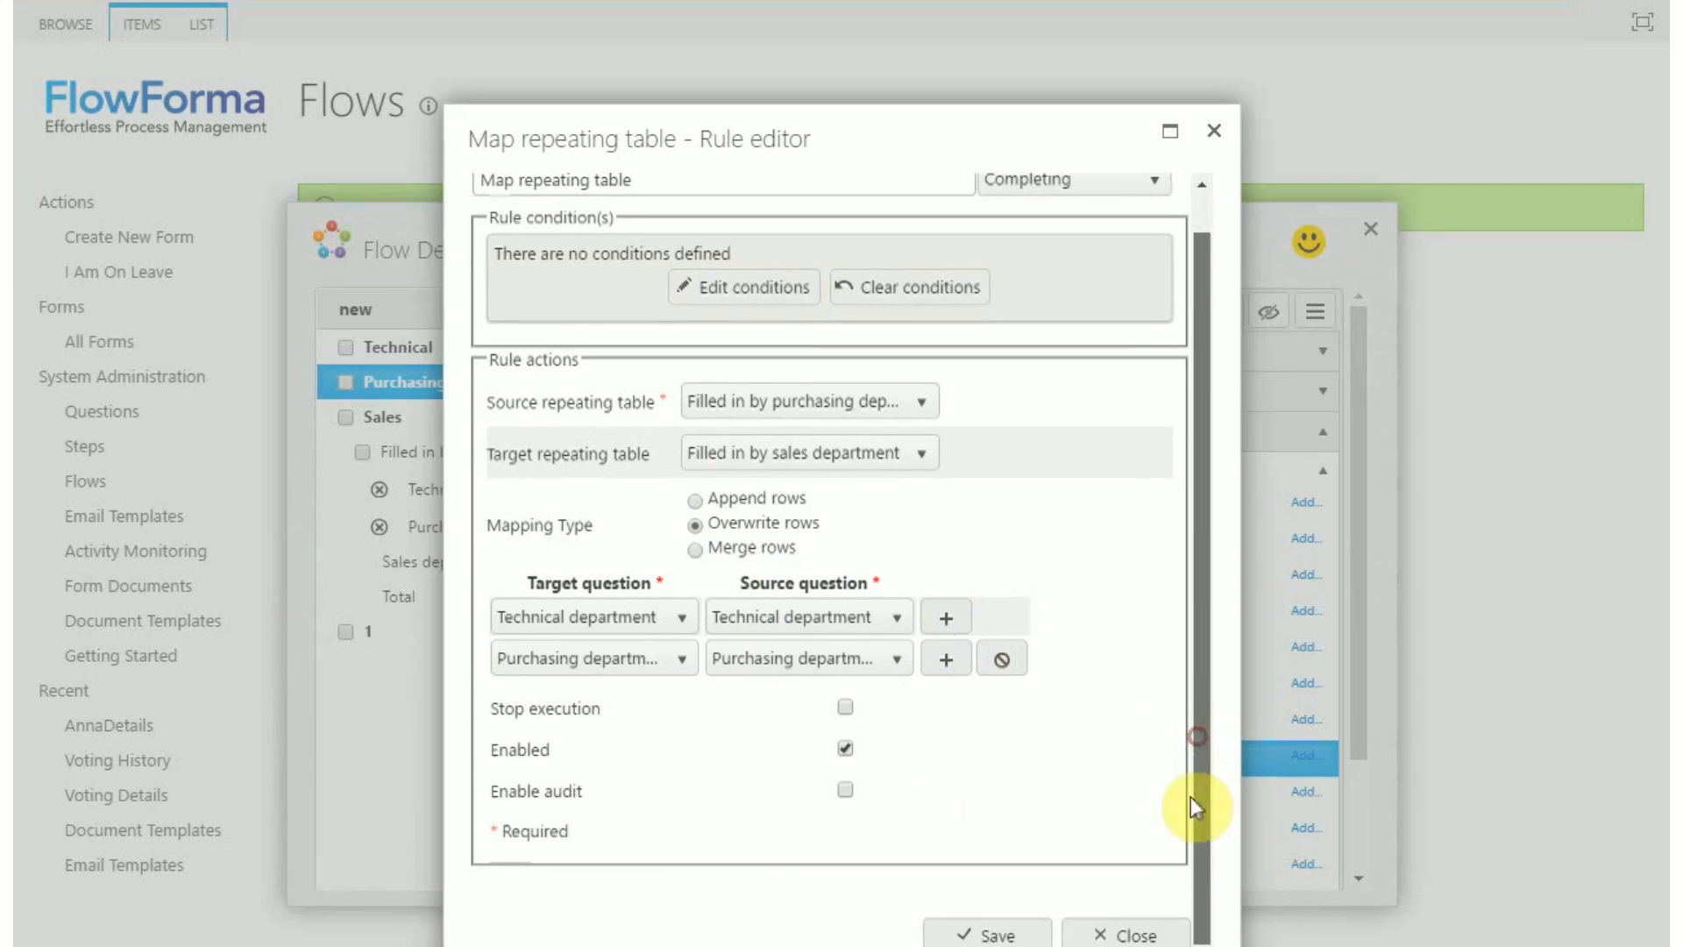
pyautogui.click(694, 524)
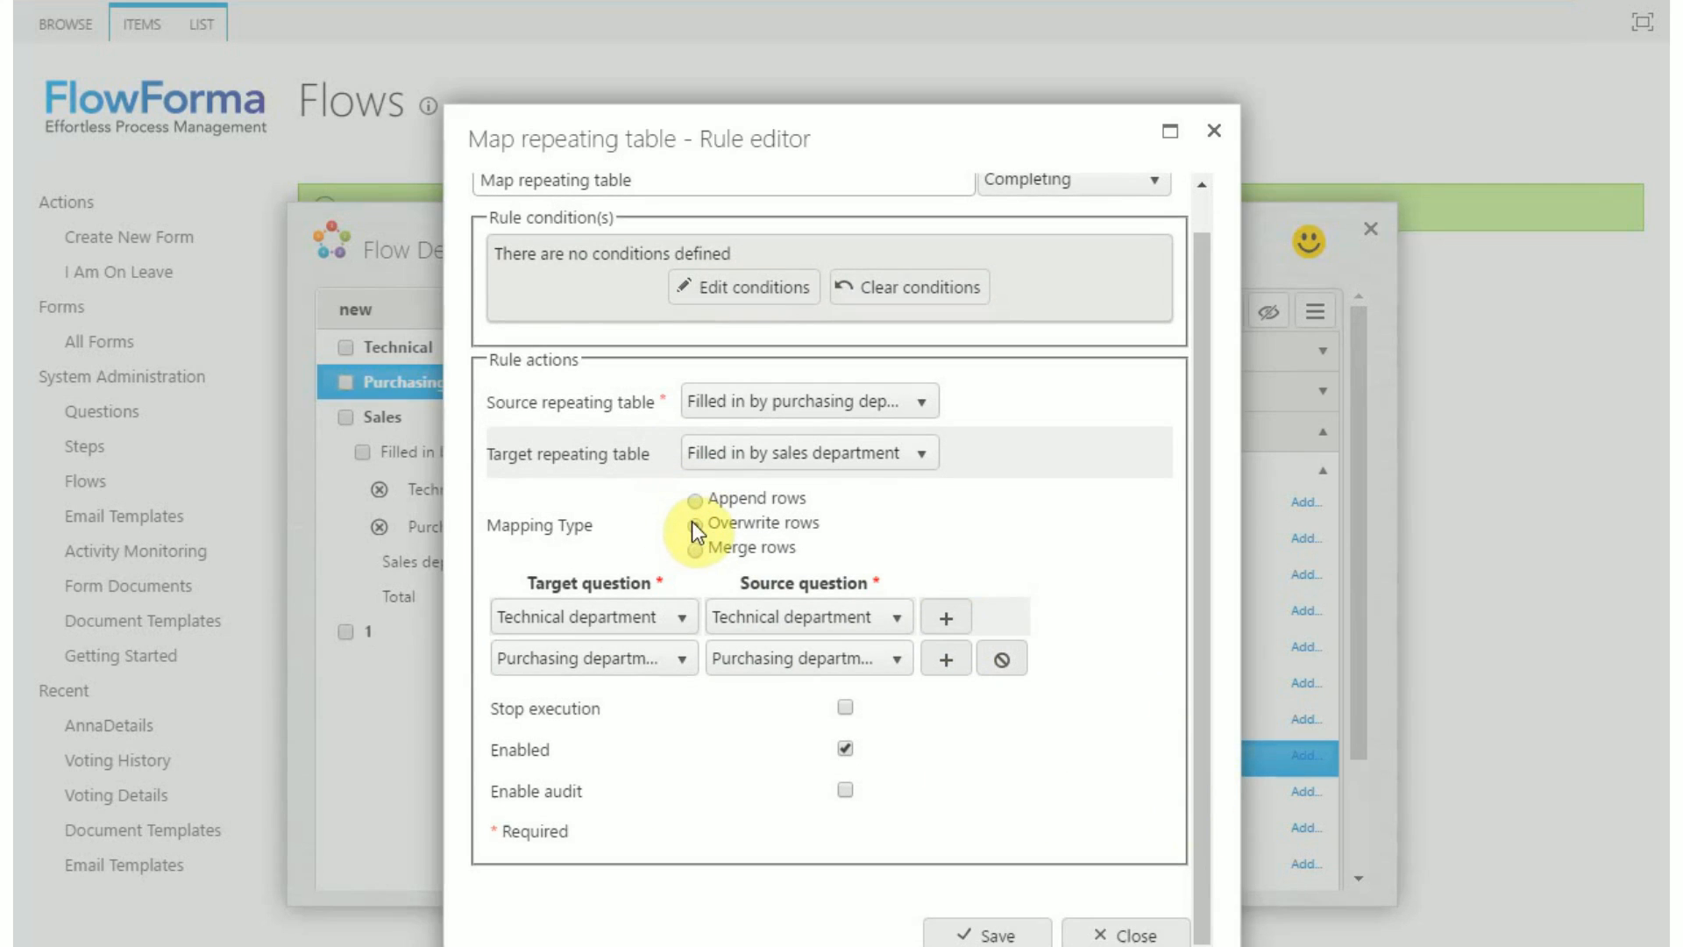